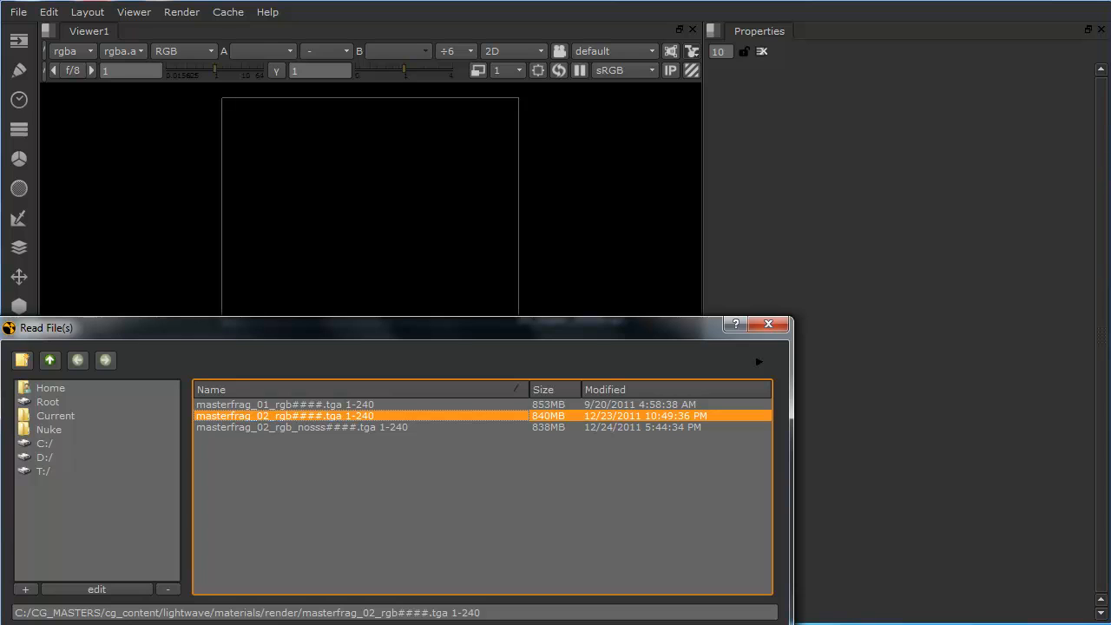
Step: Load the masterfrag_02_rgb####.tga 1-240 sequence and connect its Read node to Viewer1
key(Return)
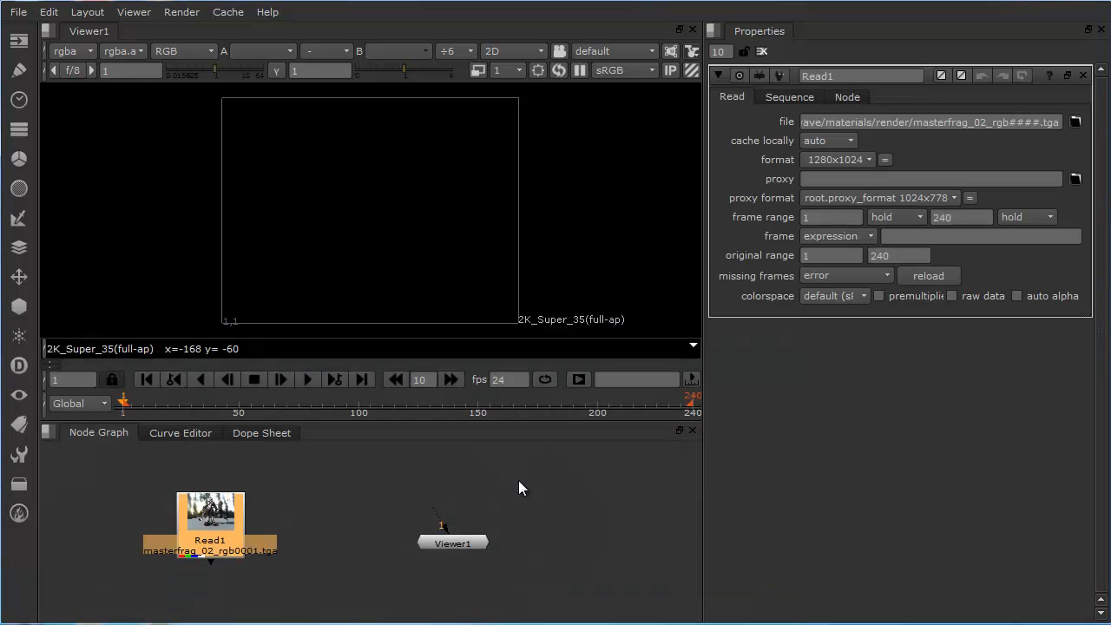
drag(189, 516, 206, 495)
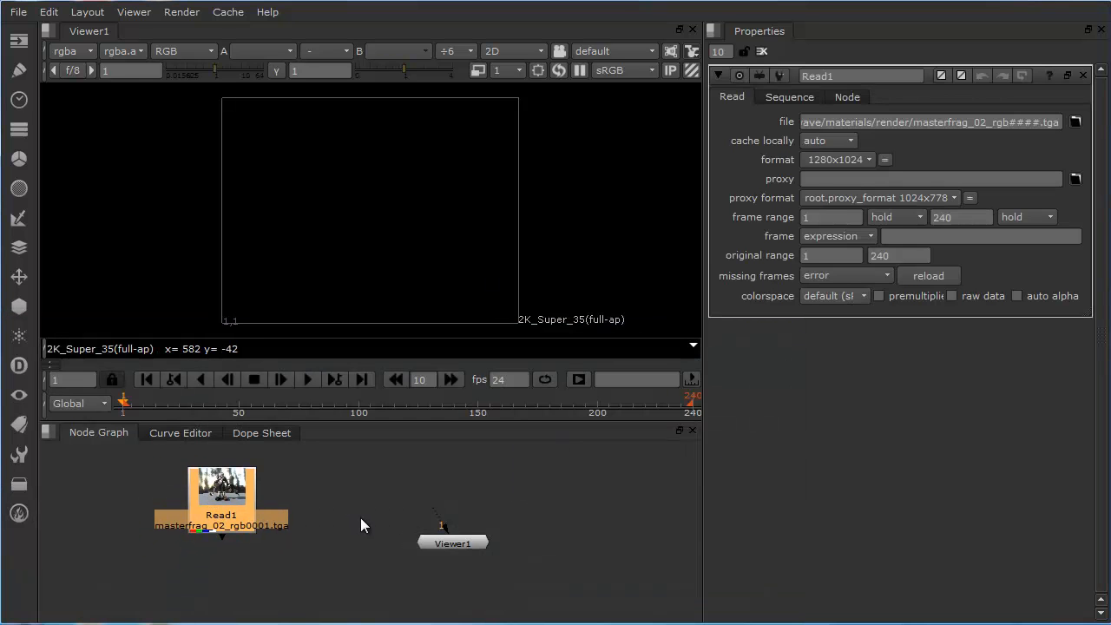
drag(483, 541, 475, 548)
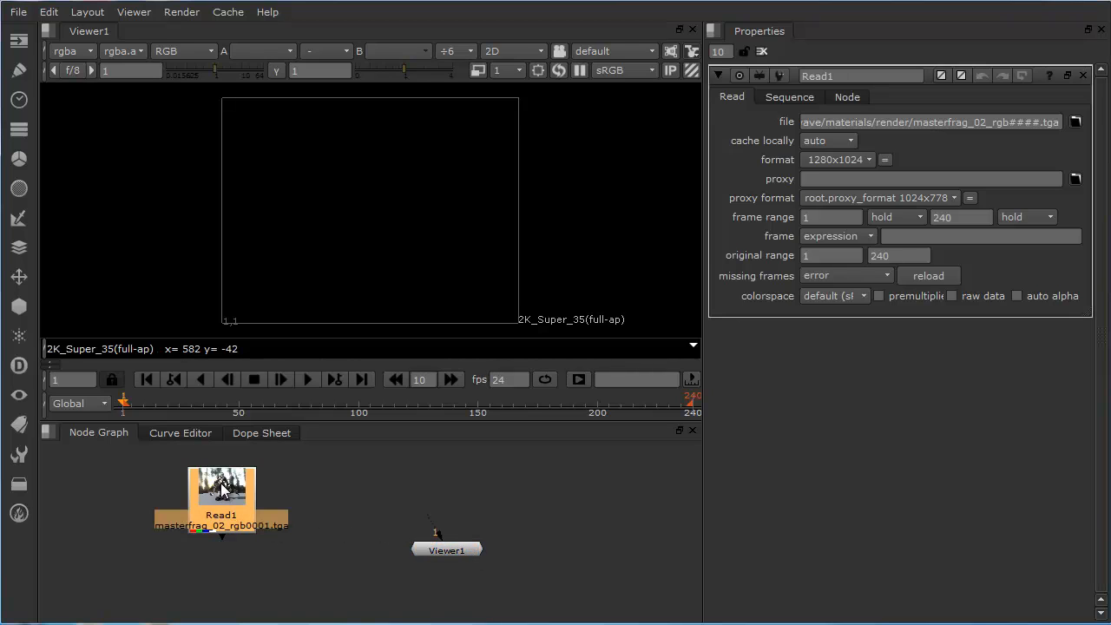
key(1)
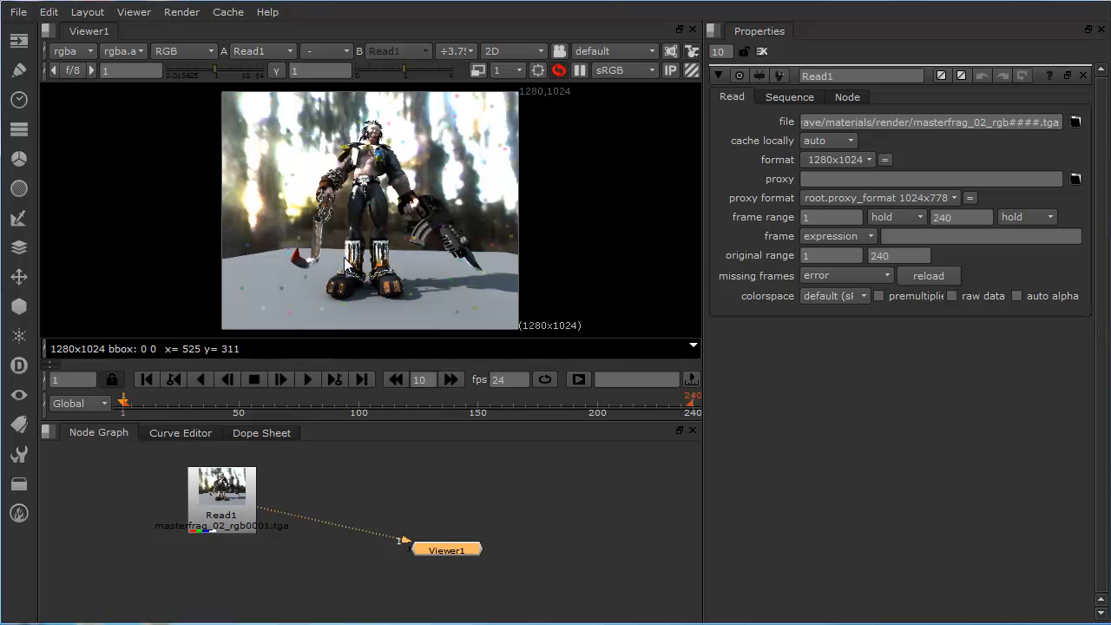
Step: Play the masterfrag_02_rgb sequence in the viewer to review the rendered character turntable
click(310, 379)
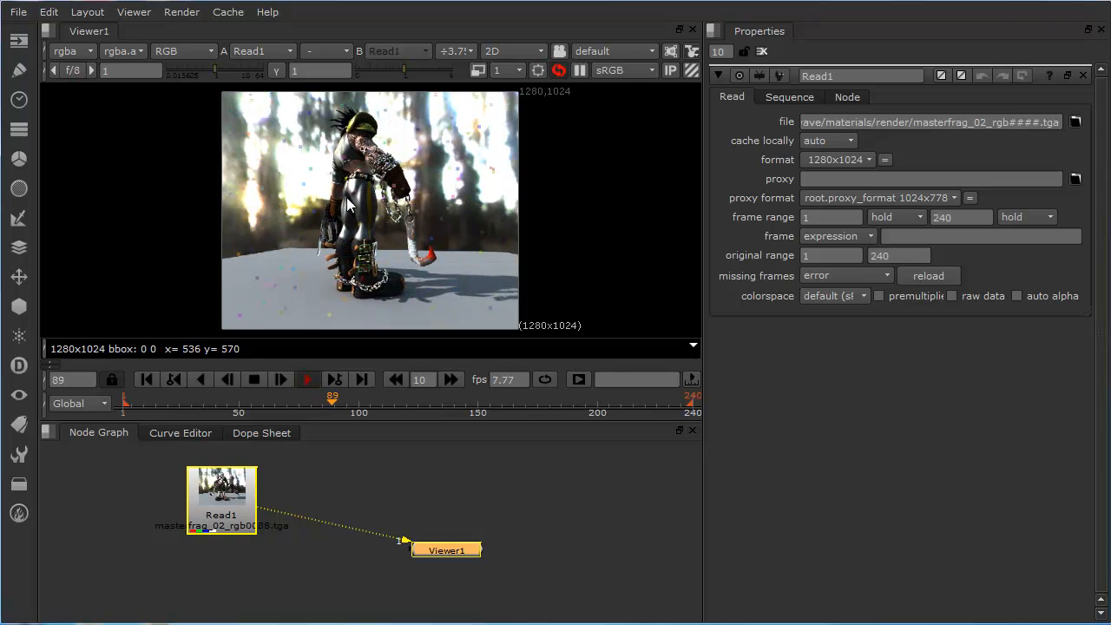
key(space)
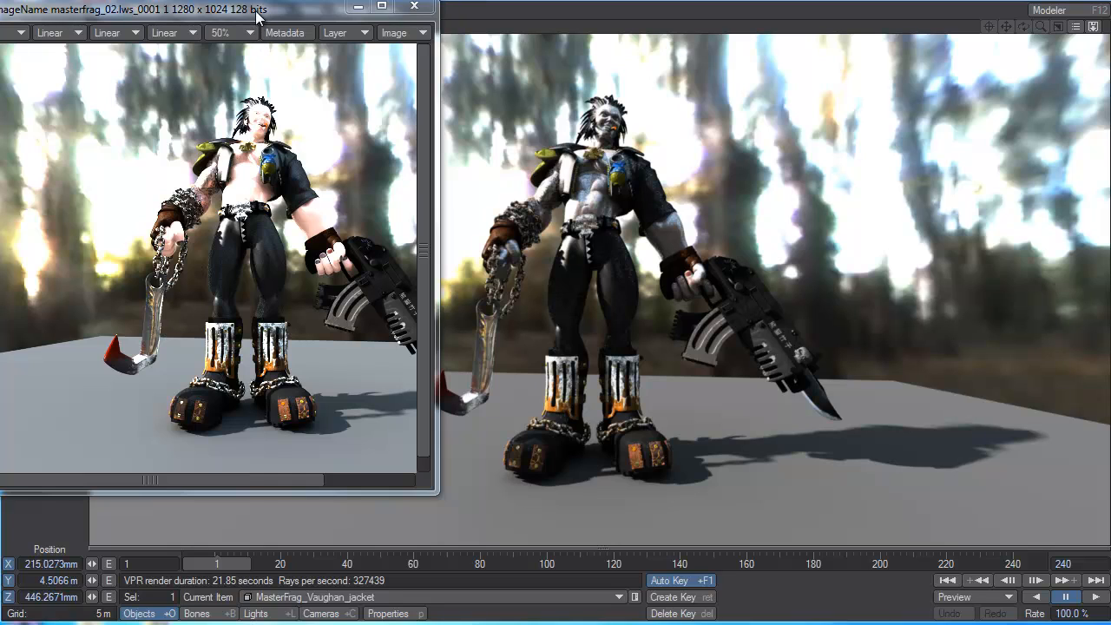
Step: In LightWave Layout, move the masterfrag_02.lws render off the VPR preview and close its image window
drag(259, 10, 278, 35)
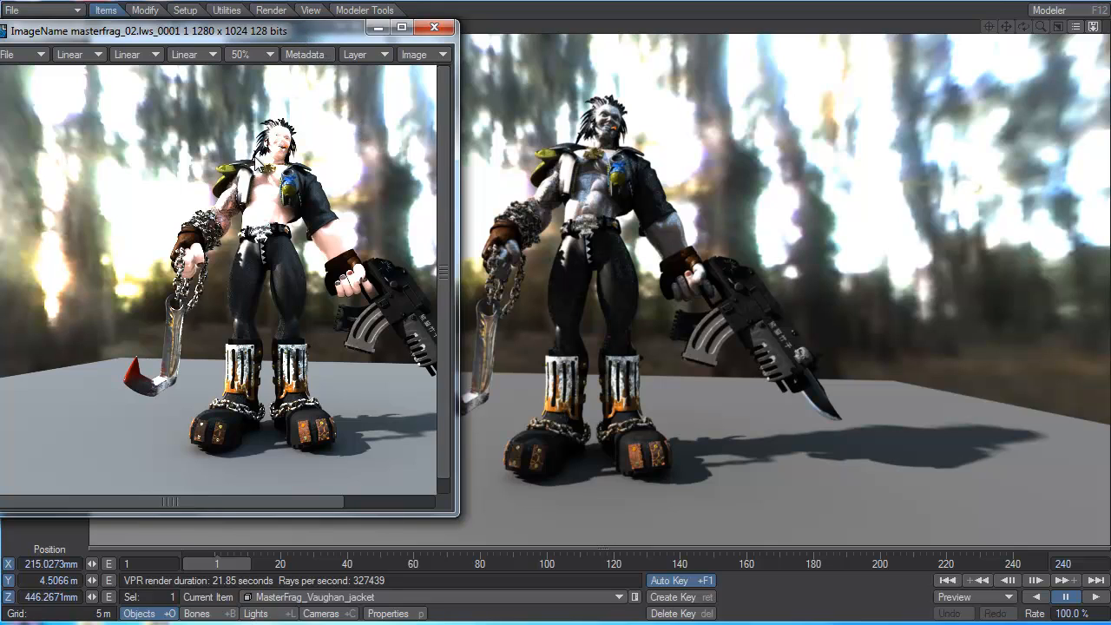
drag(315, 34, 899, 70)
click(964, 66)
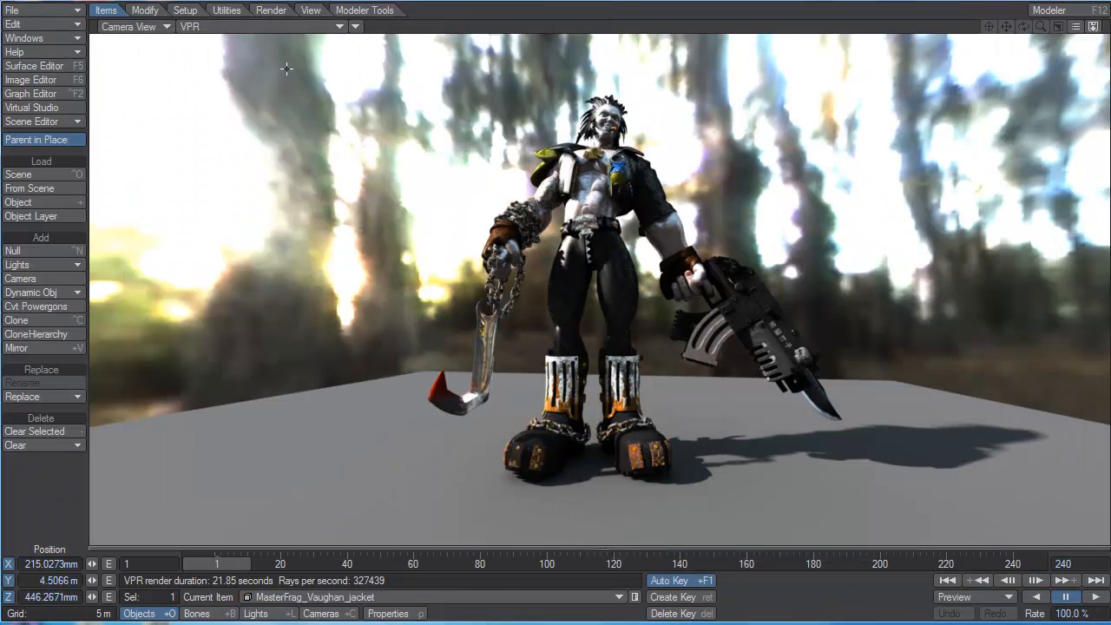
Step: Open the node network of the body's skin surface from the Surface Editor and select the Fast Skin (1) node
click(18, 52)
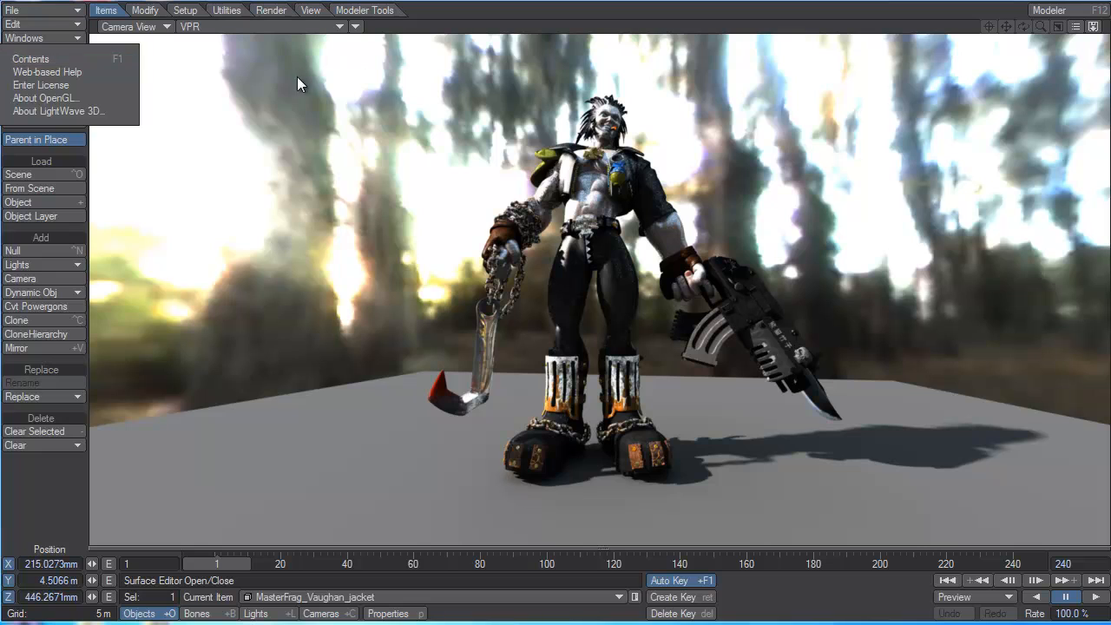
click(39, 38)
click(48, 67)
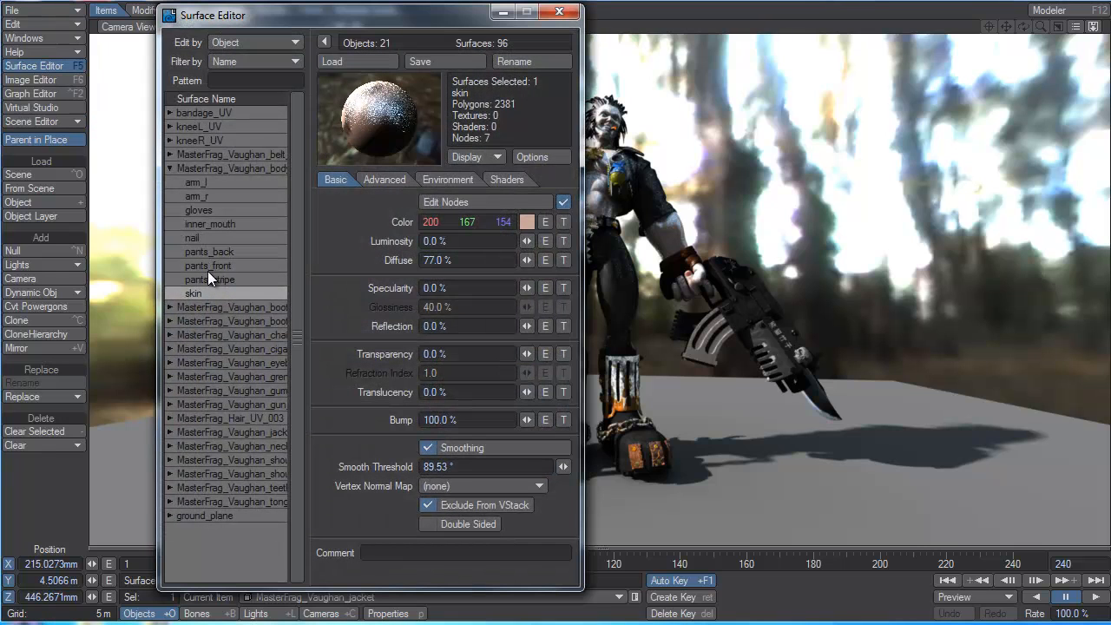
click(471, 201)
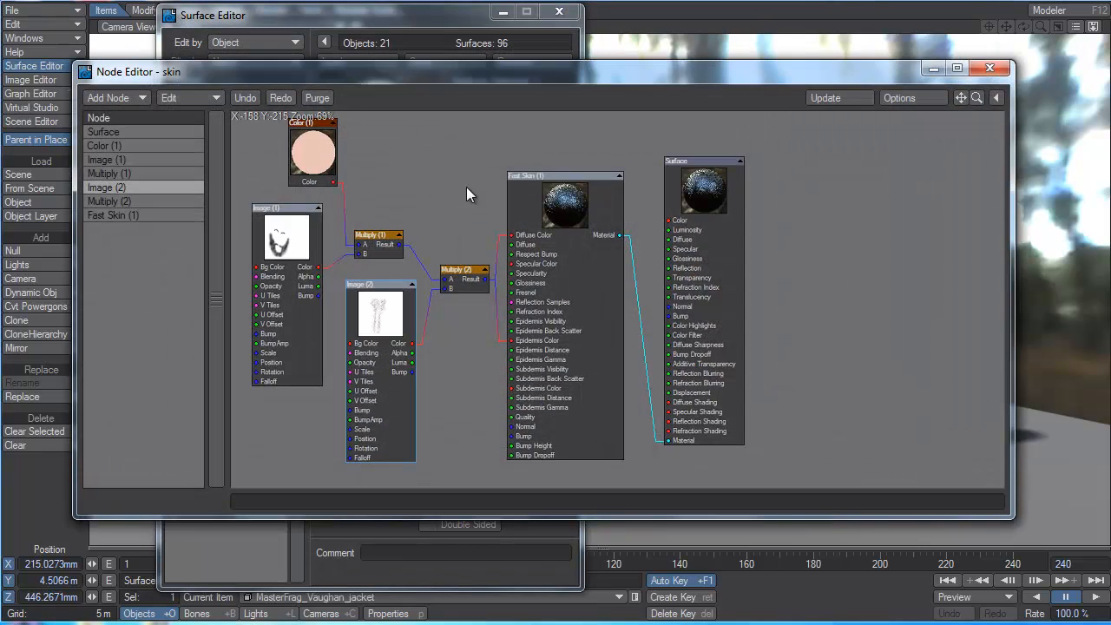
drag(534, 177, 539, 180)
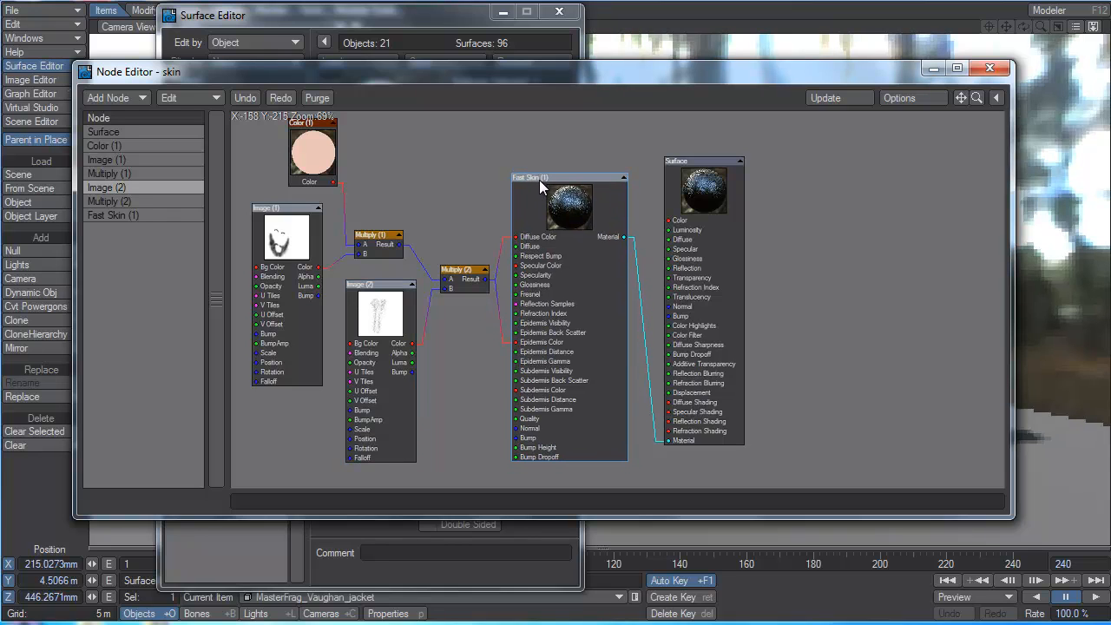
Step: Add a Skin material node to the skin surface's network and place it beyond the Surface node
click(113, 99)
mouse_move(132, 271)
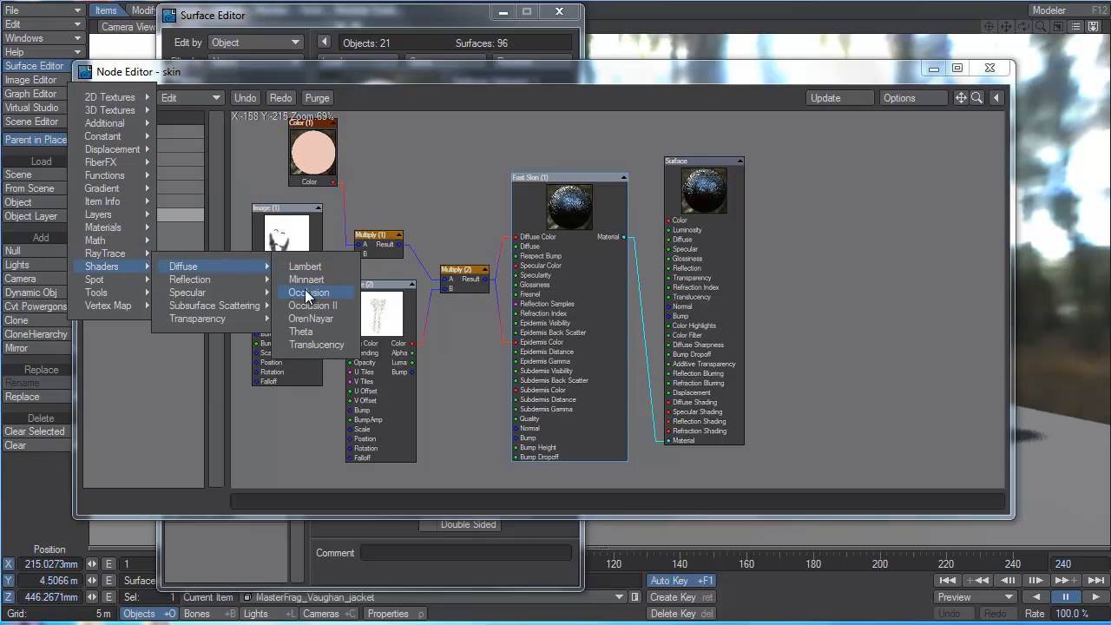
mouse_move(258, 310)
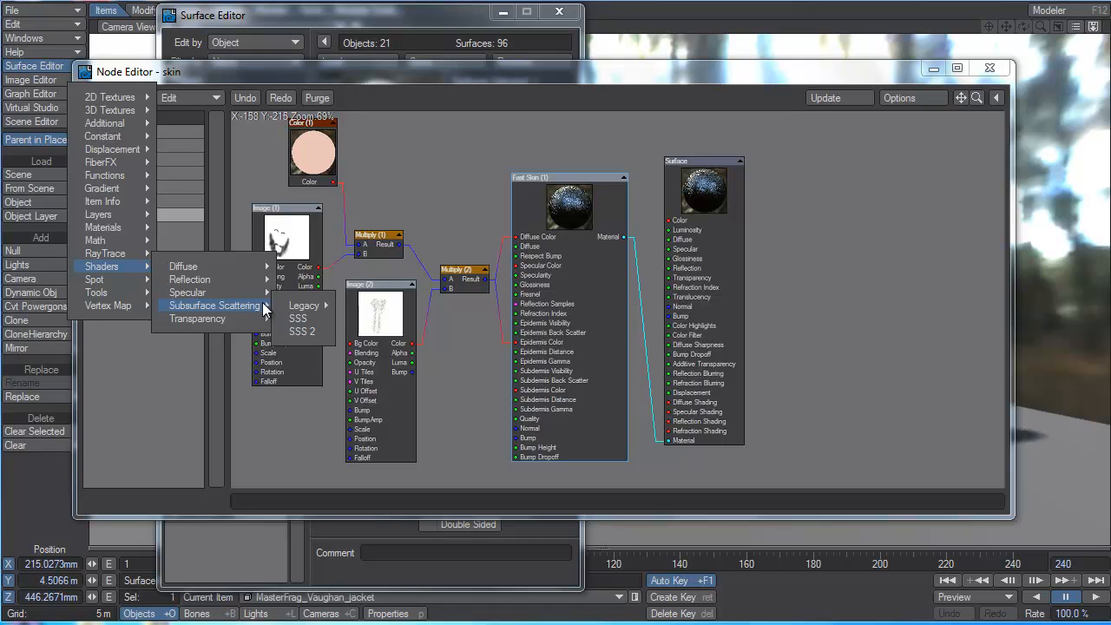
mouse_move(309, 314)
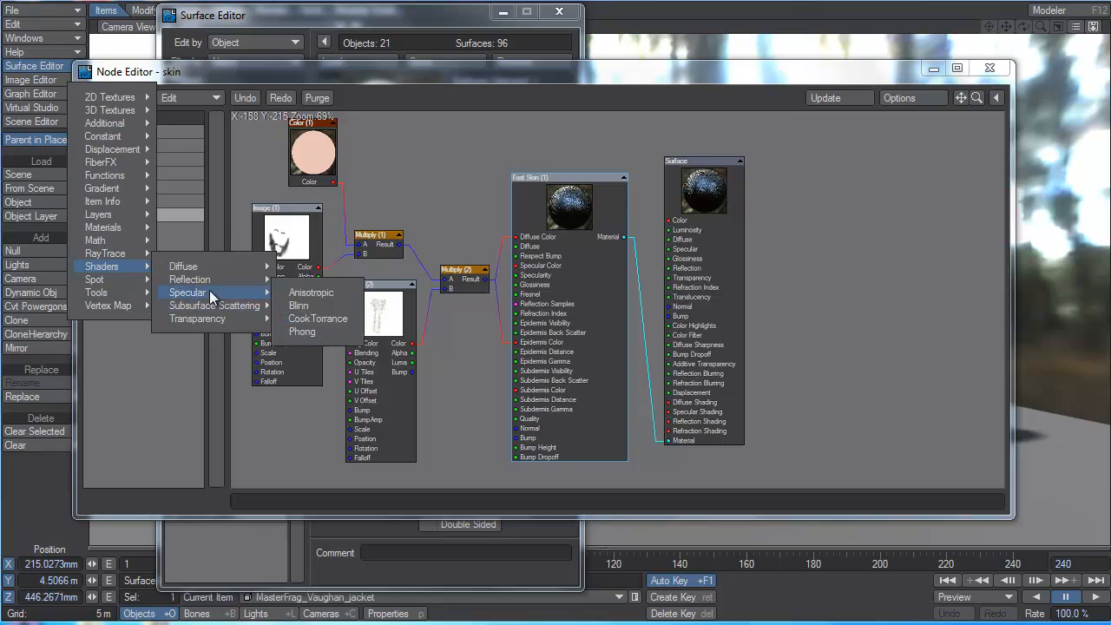
mouse_move(126, 230)
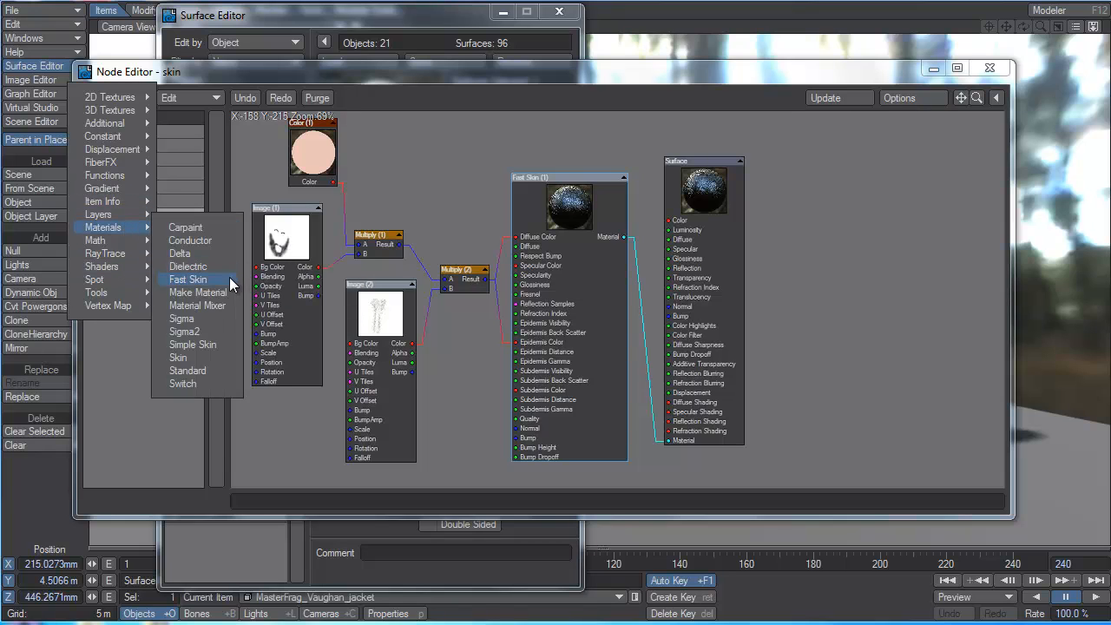
click(198, 355)
drag(612, 208, 838, 194)
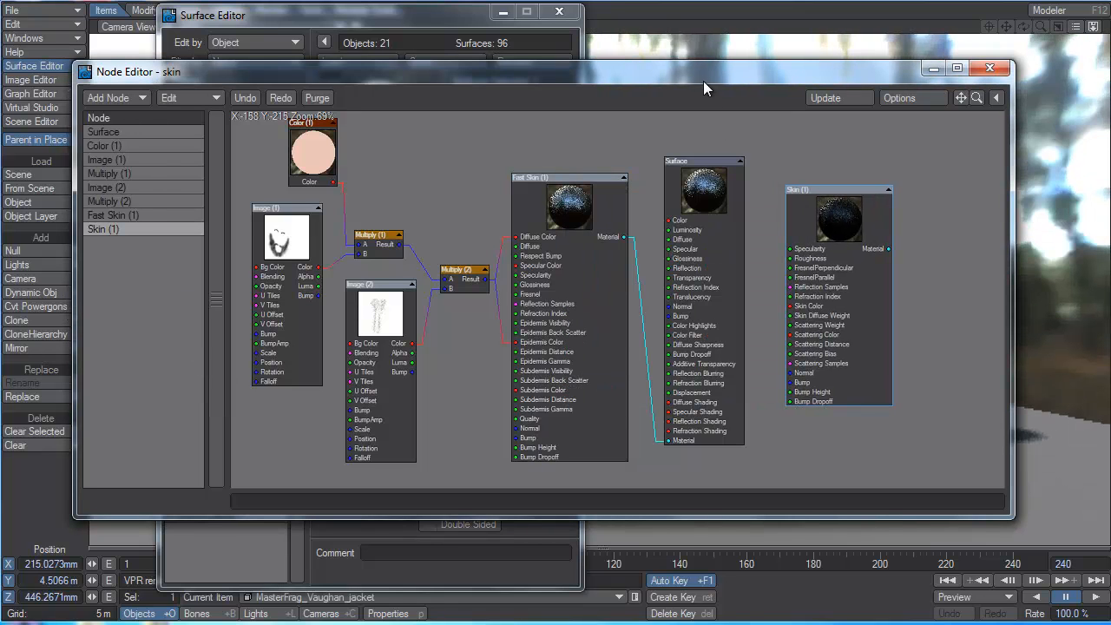
Step: Connect the Multiply (2) result to both Skin Color and Scattering Color on the Skin (1) node
drag(702, 80, 730, 116)
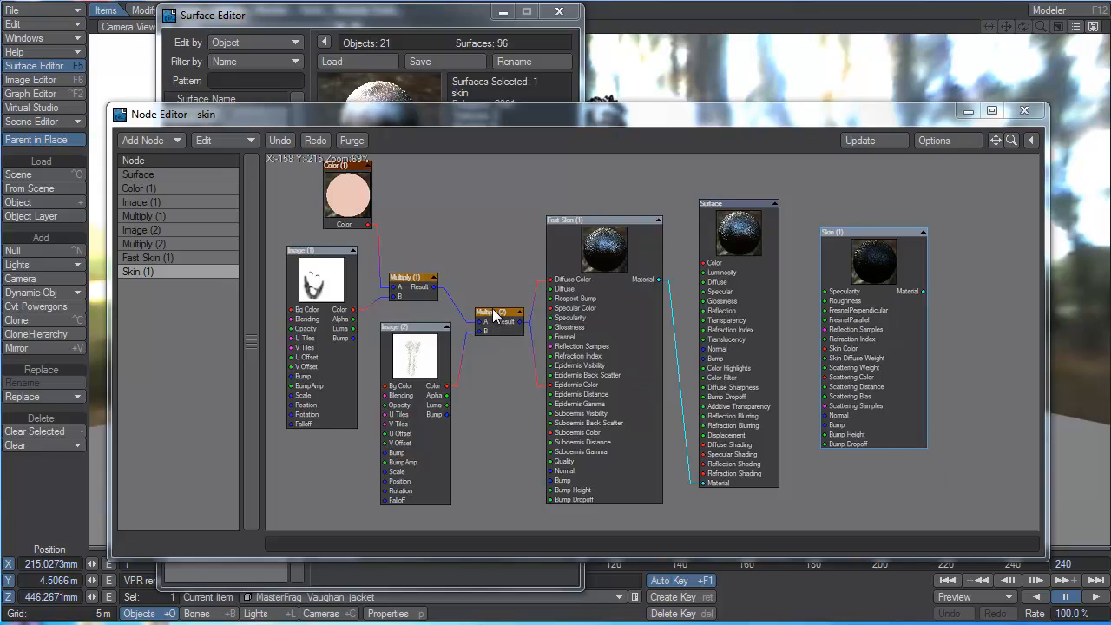
drag(483, 311, 473, 311)
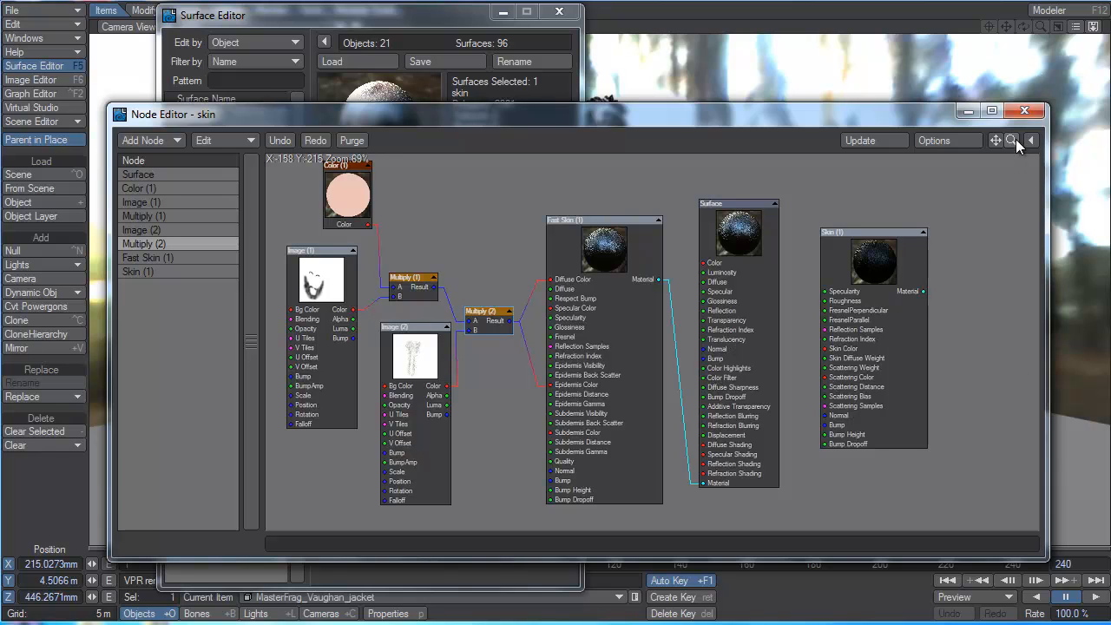
drag(1011, 140, 1041, 140)
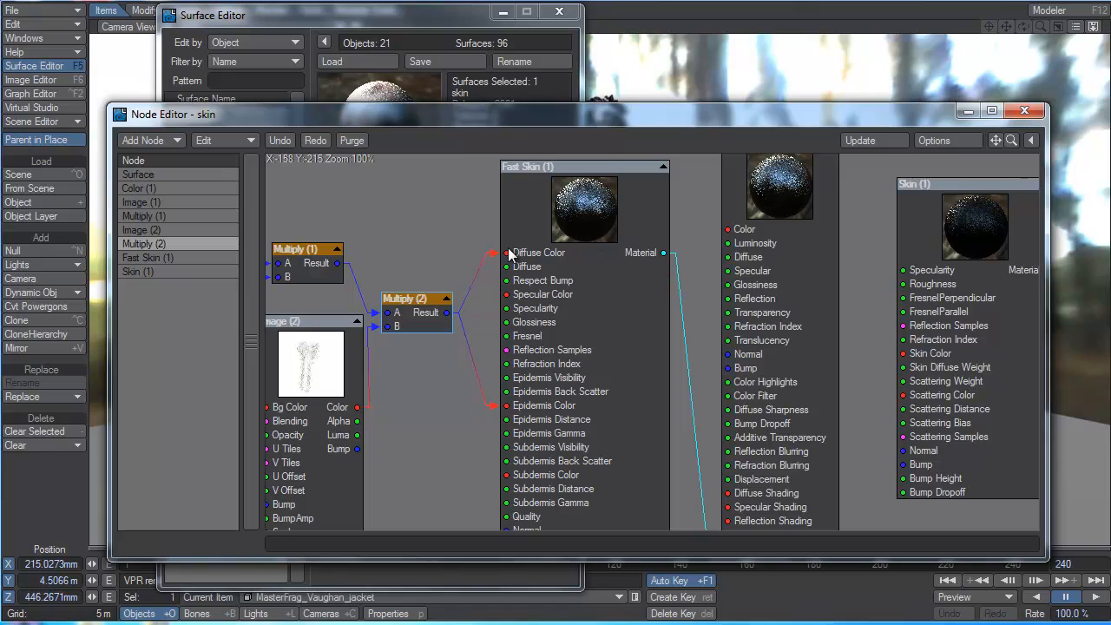
mouse_move(494, 258)
mouse_down()
mouse_move(737, 272)
mouse_move(506, 269)
mouse_move(507, 253)
mouse_up()
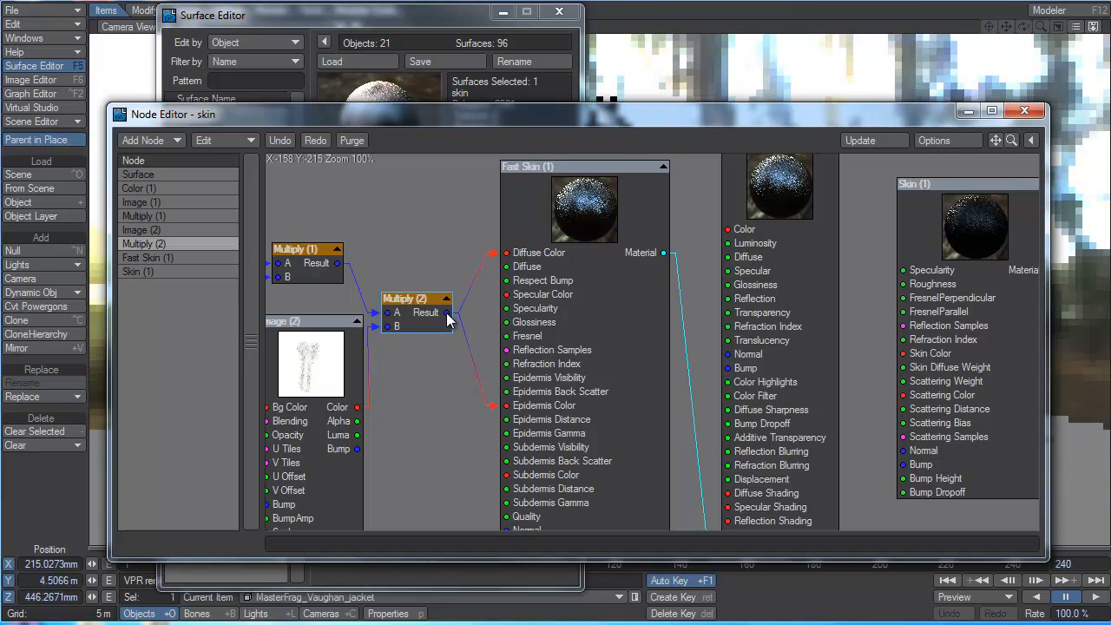
drag(443, 313, 901, 353)
drag(446, 313, 903, 395)
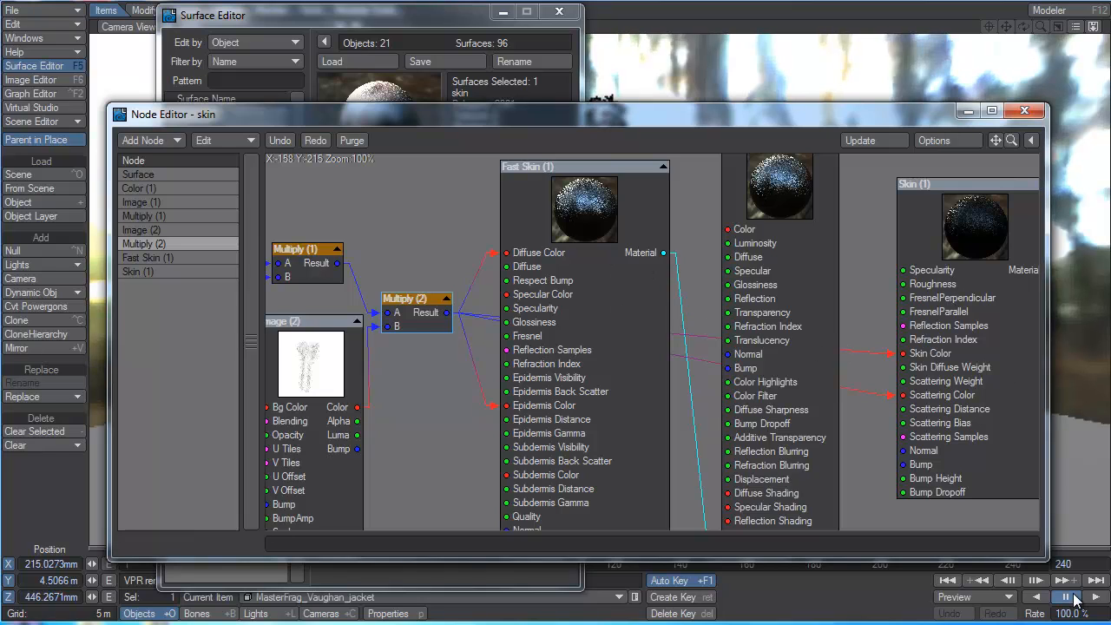
Step: Enlarge the Node Editor and connect the Skin (1) Material output to the Surface node's Material input
drag(1046, 558, 1102, 620)
drag(716, 549, 705, 572)
drag(1048, 274, 725, 549)
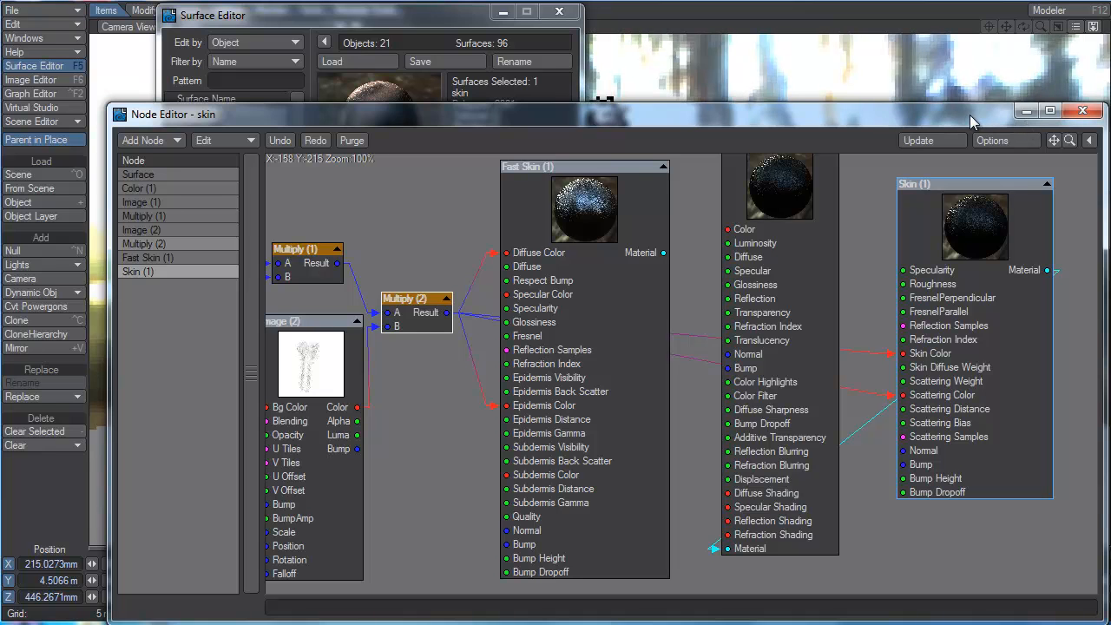
Step: Close the Node Editor and move the Surface Editor aside to uncover the character in the VPR preview
drag(969, 115, 817, 418)
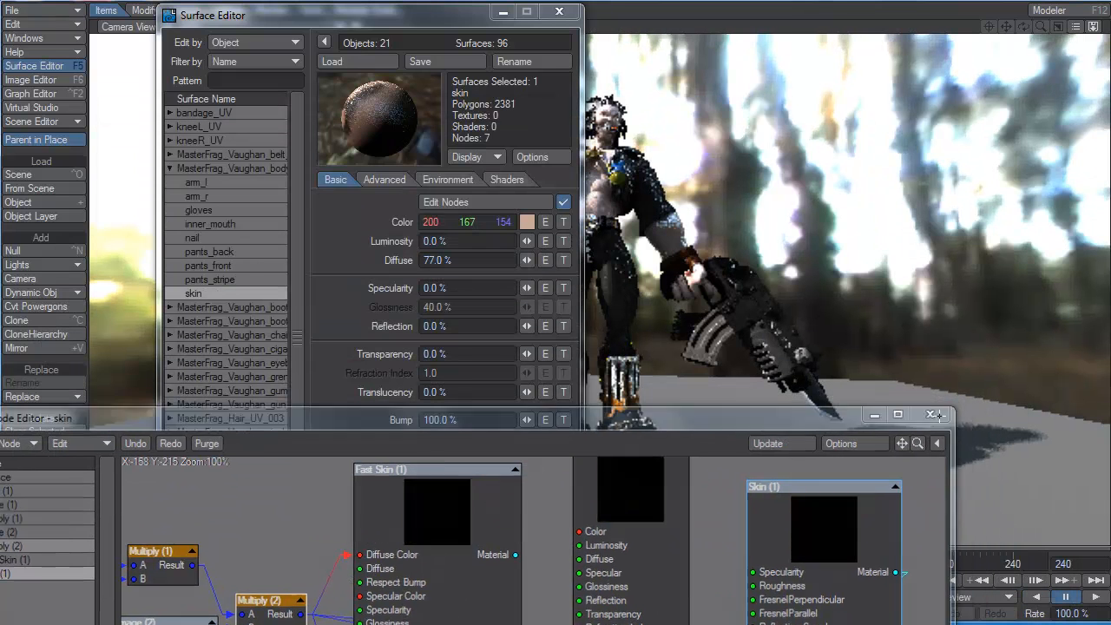
click(931, 414)
drag(465, 16, 339, 36)
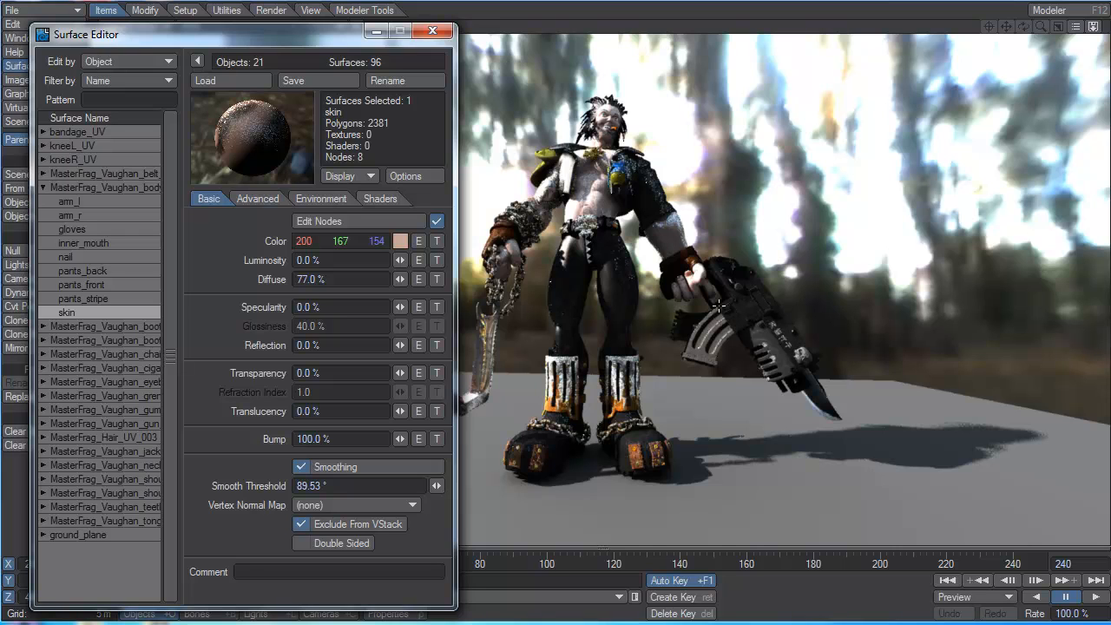
Step: Render frame 1, then narrow the image window and place it beside the character in the preview
key(F9)
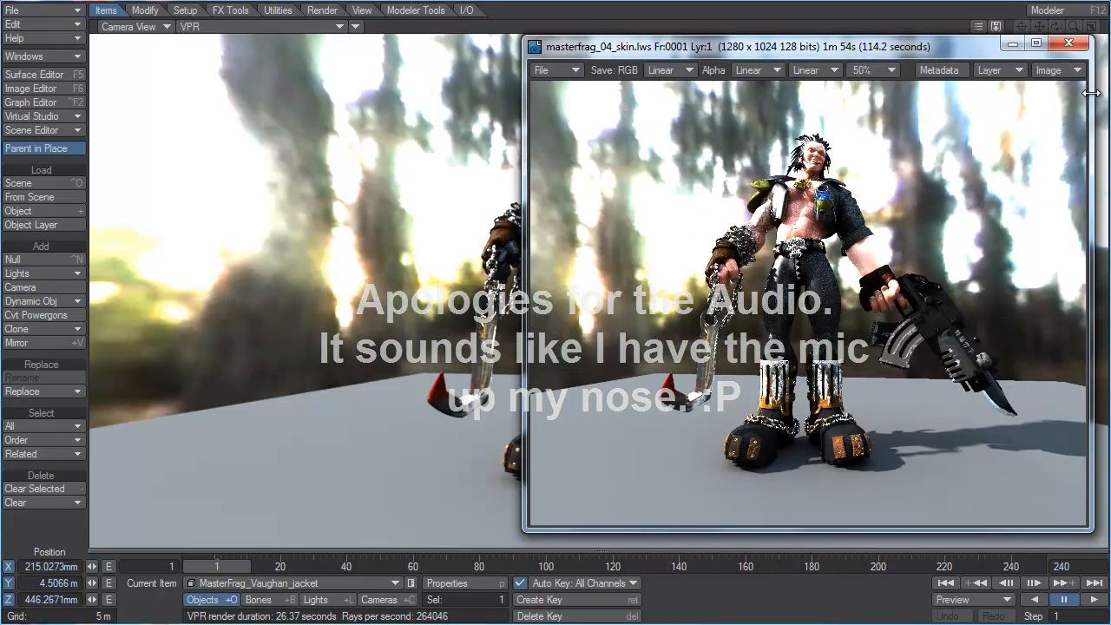
drag(1091, 95, 911, 111)
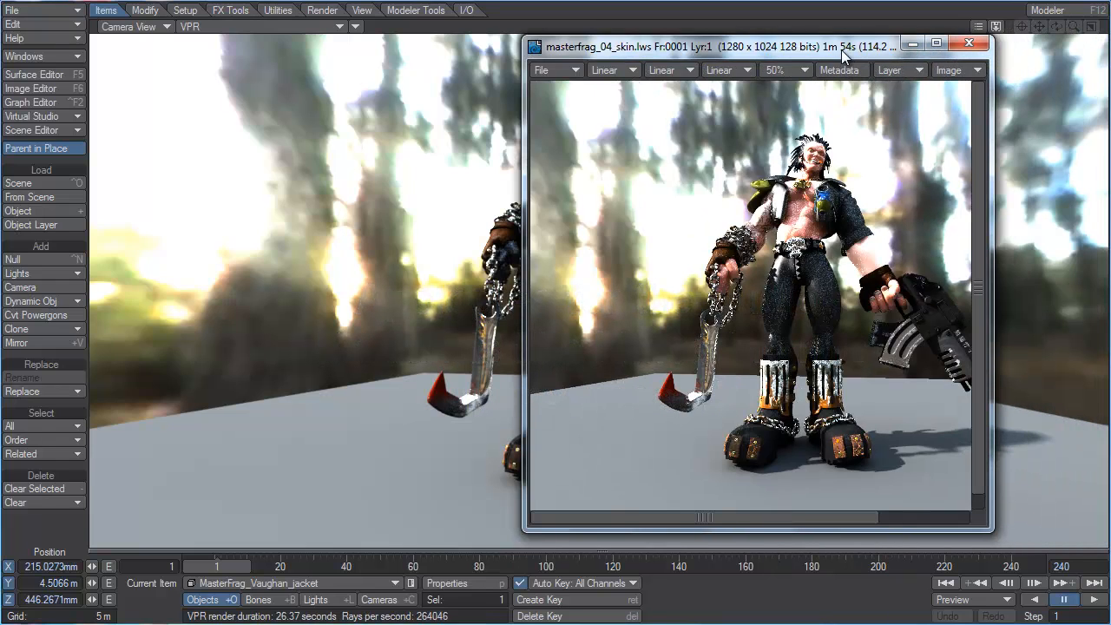
drag(835, 55, 360, 53)
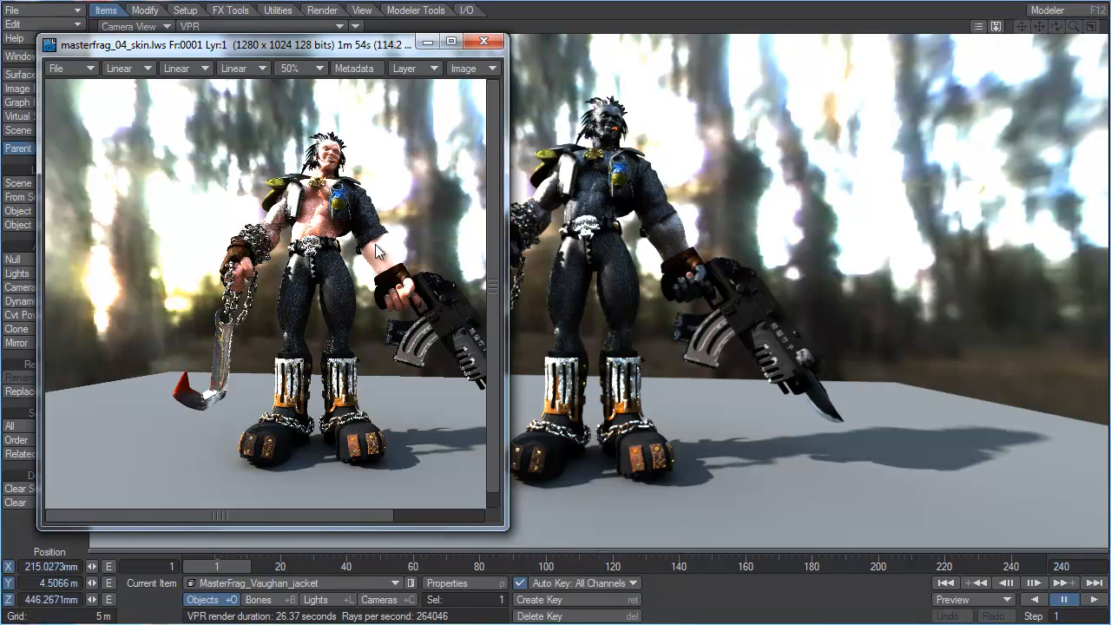
Step: Go to frame 146, where the character is seen from behind, and render it
click(422, 566)
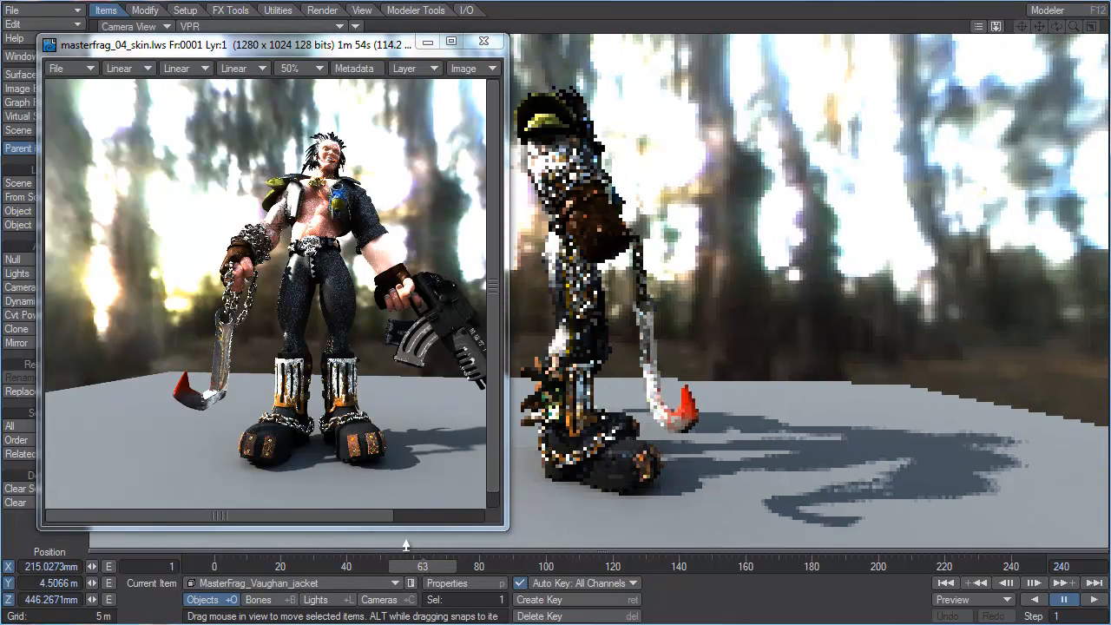
click(476, 564)
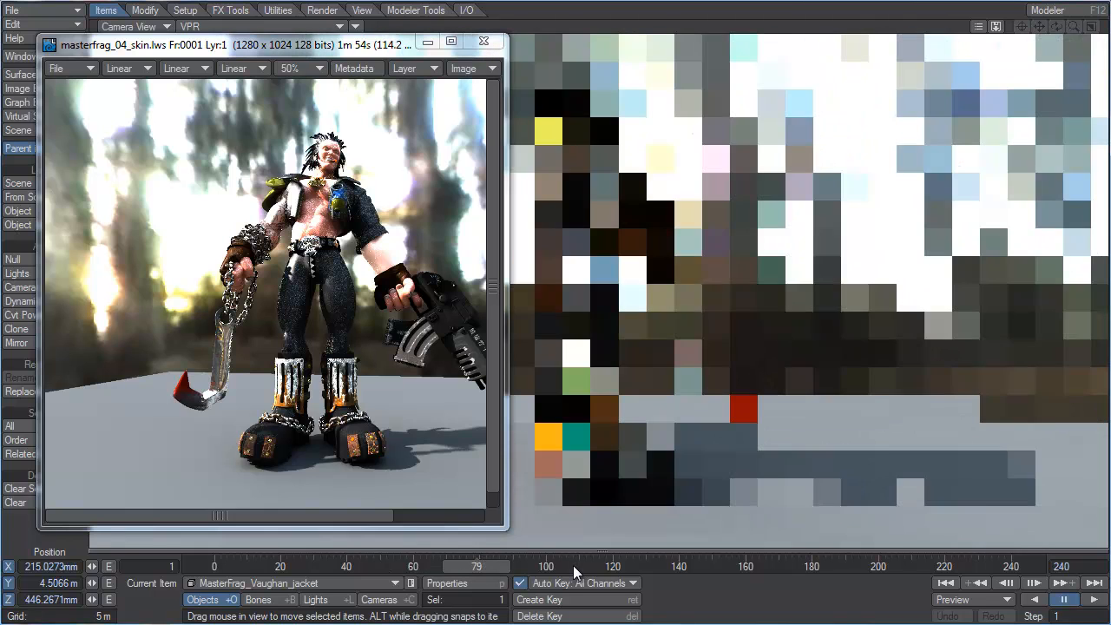
click(700, 567)
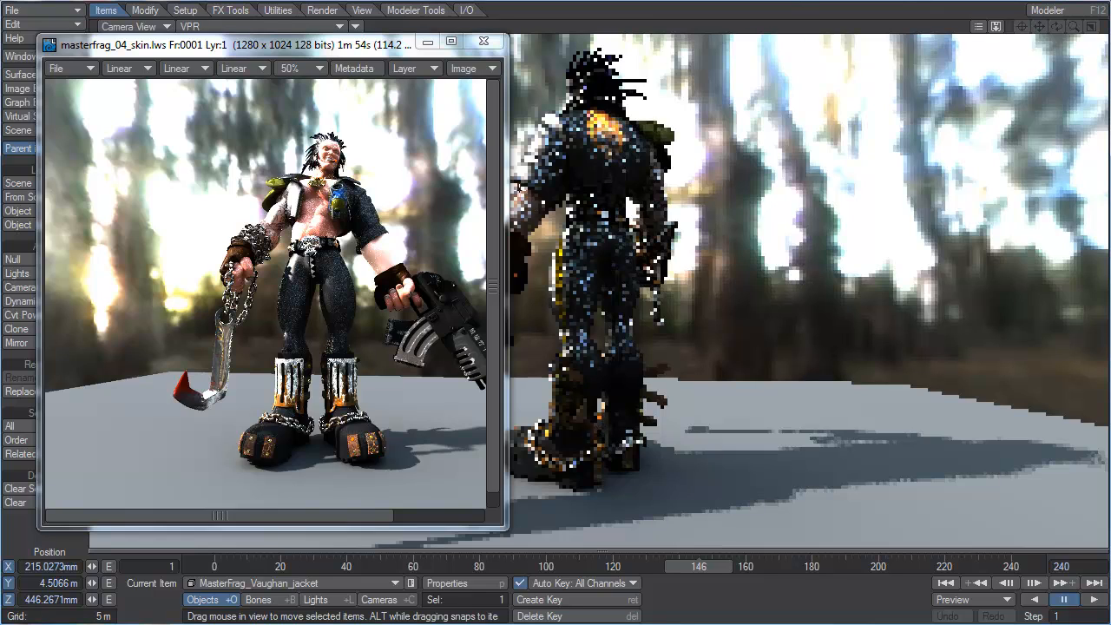
key(F9)
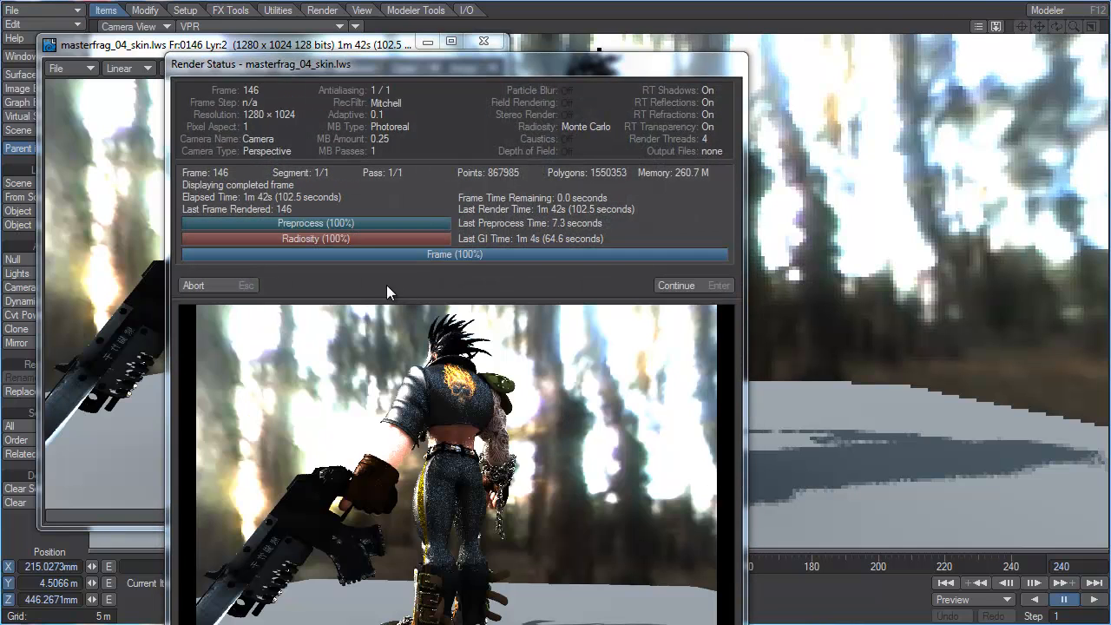
click(222, 287)
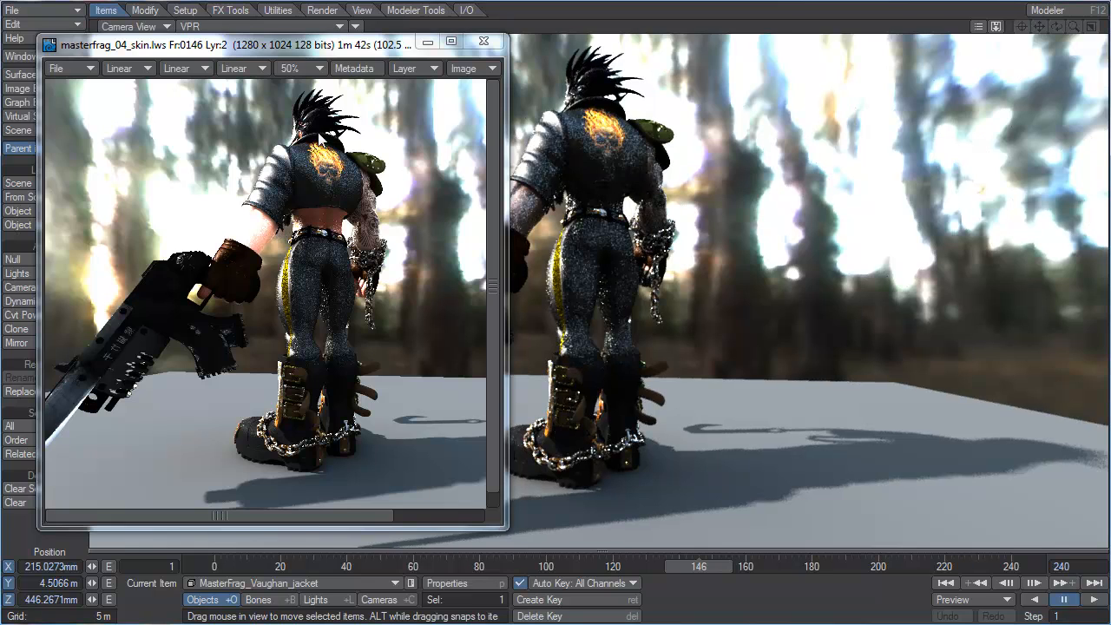
Step: Close the frame 146 render and open the Surface Editor
click(483, 41)
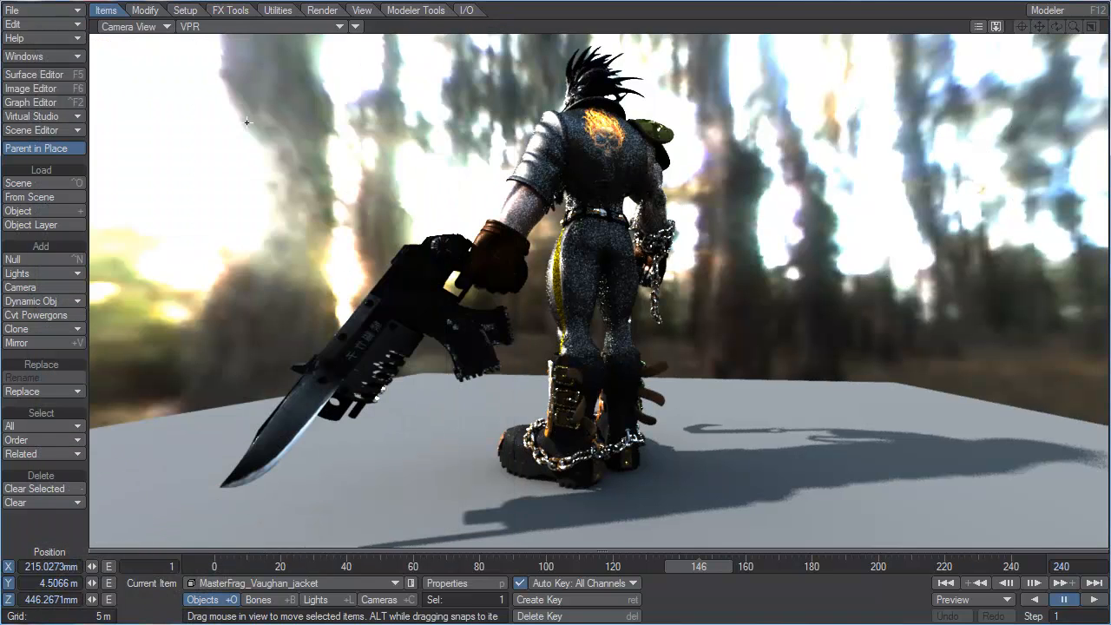
click(56, 74)
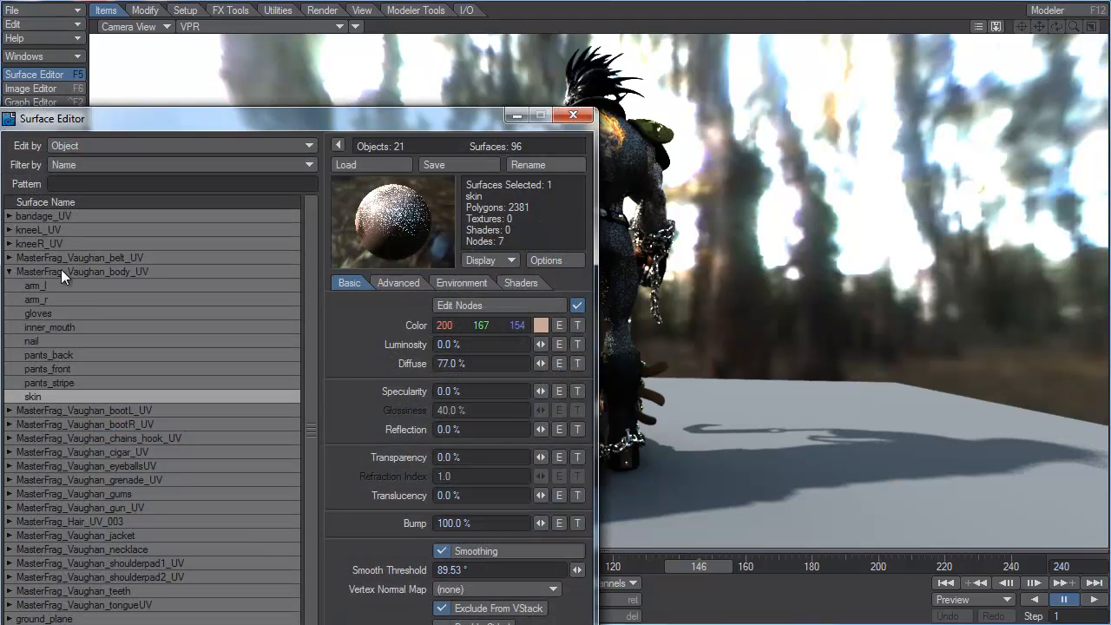
Step: Review the node network of the skin surface, then close the Node Editor and Surface Editor
click(481, 305)
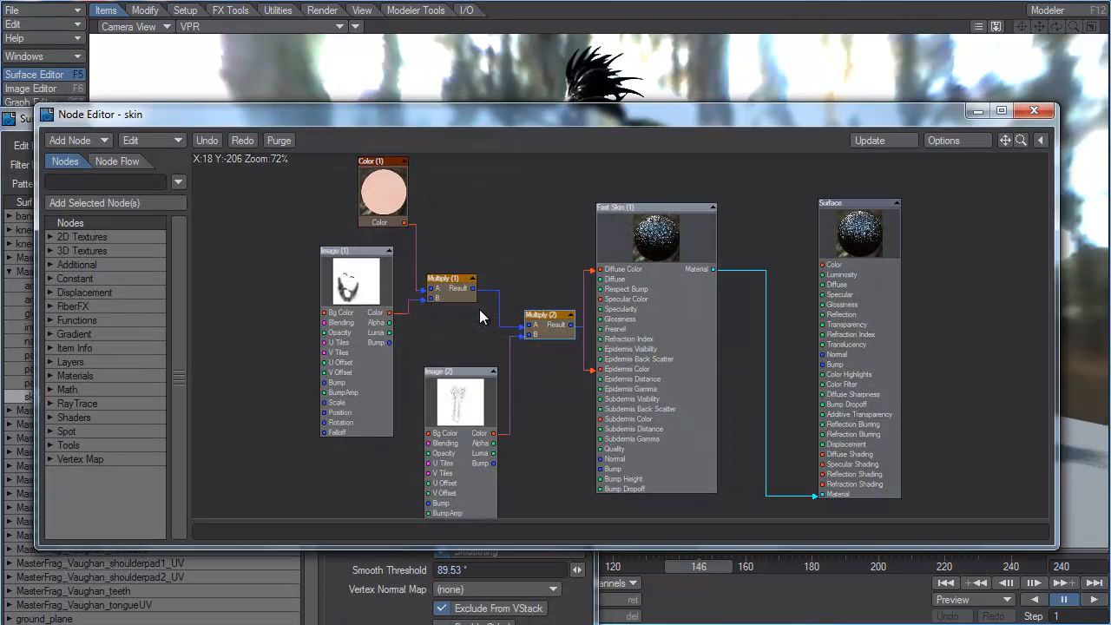
drag(692, 215, 694, 220)
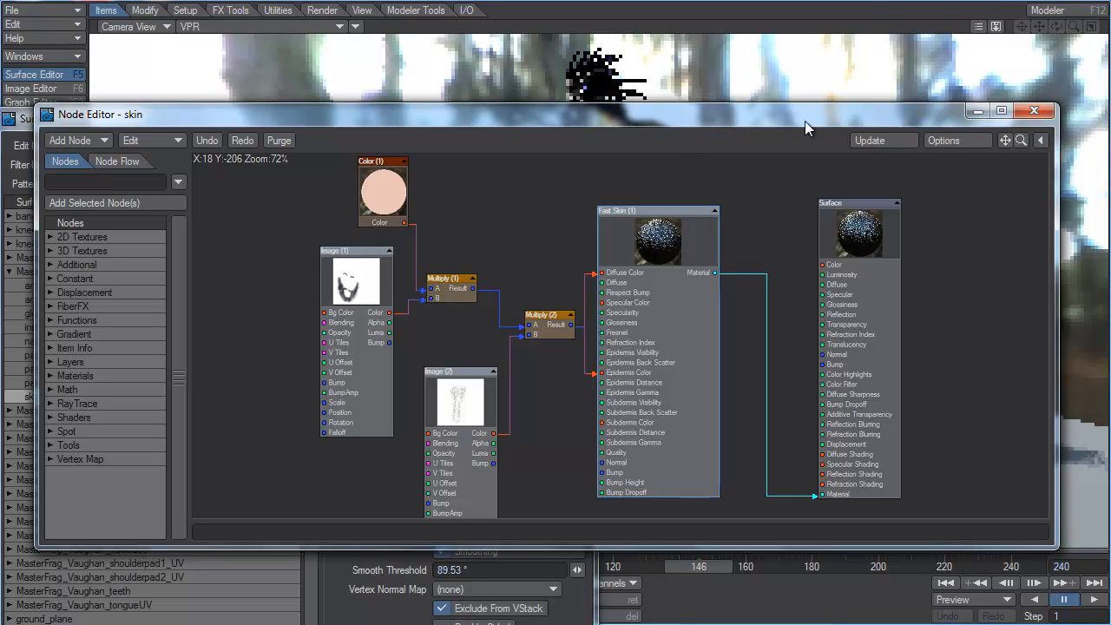
click(1019, 117)
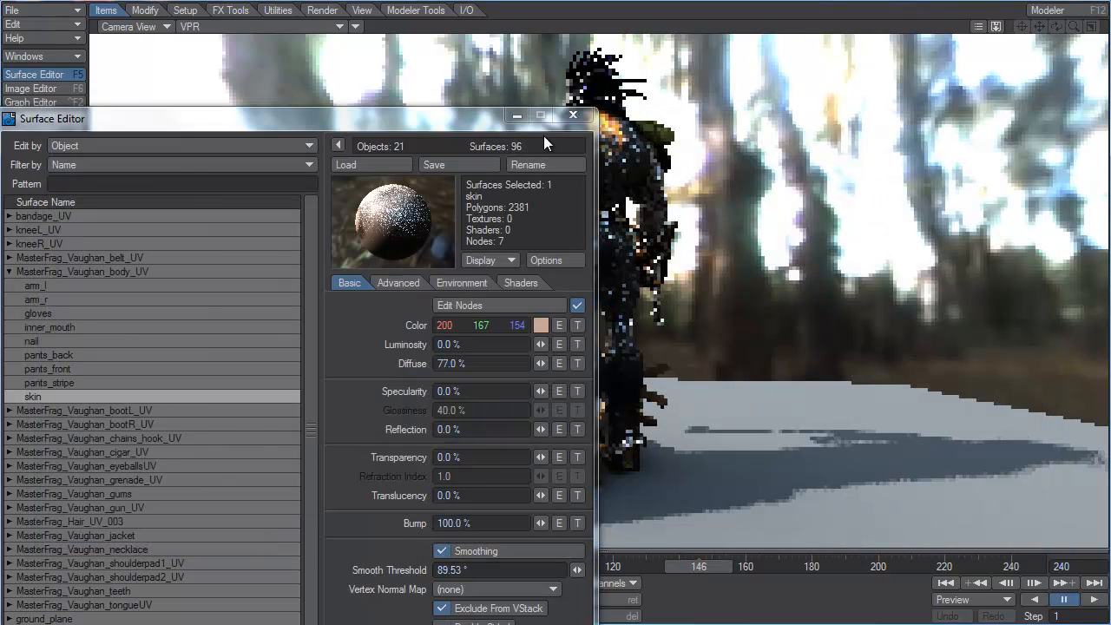
click(573, 115)
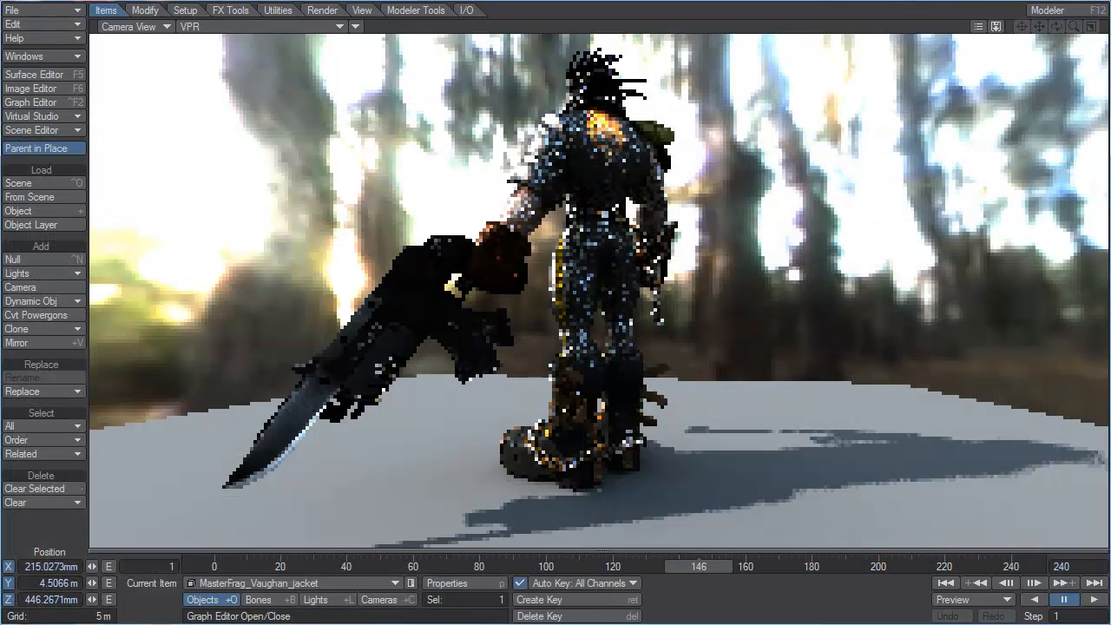
Step: Return to frame 1 and switch the viewport to Perspective, framing the character's head and shoulders
click(214, 561)
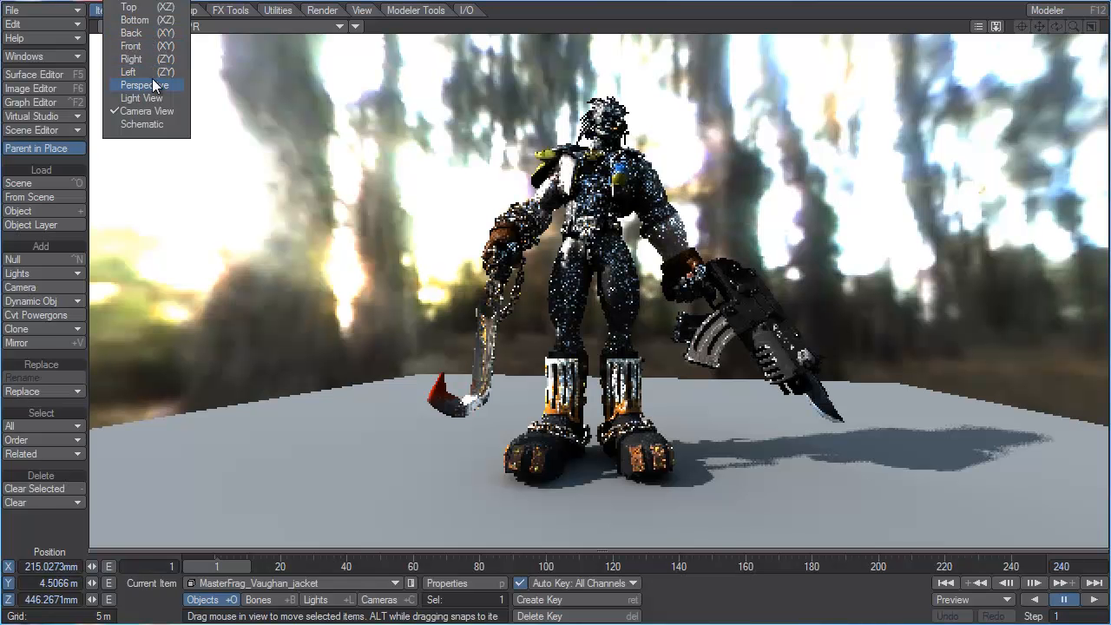
click(146, 85)
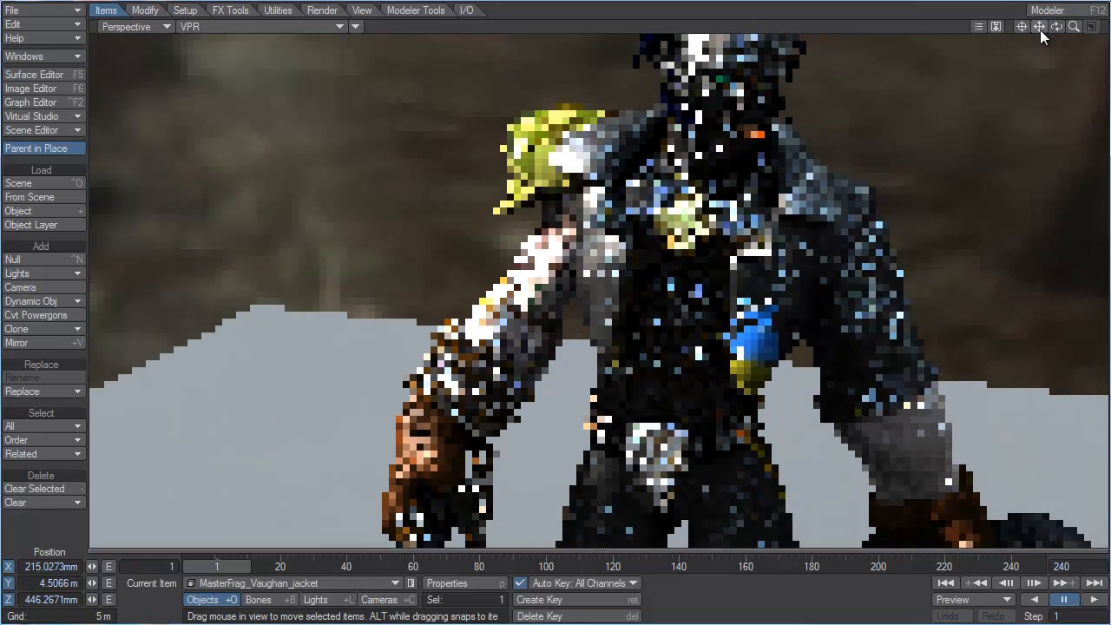
drag(1039, 27, 1027, 120)
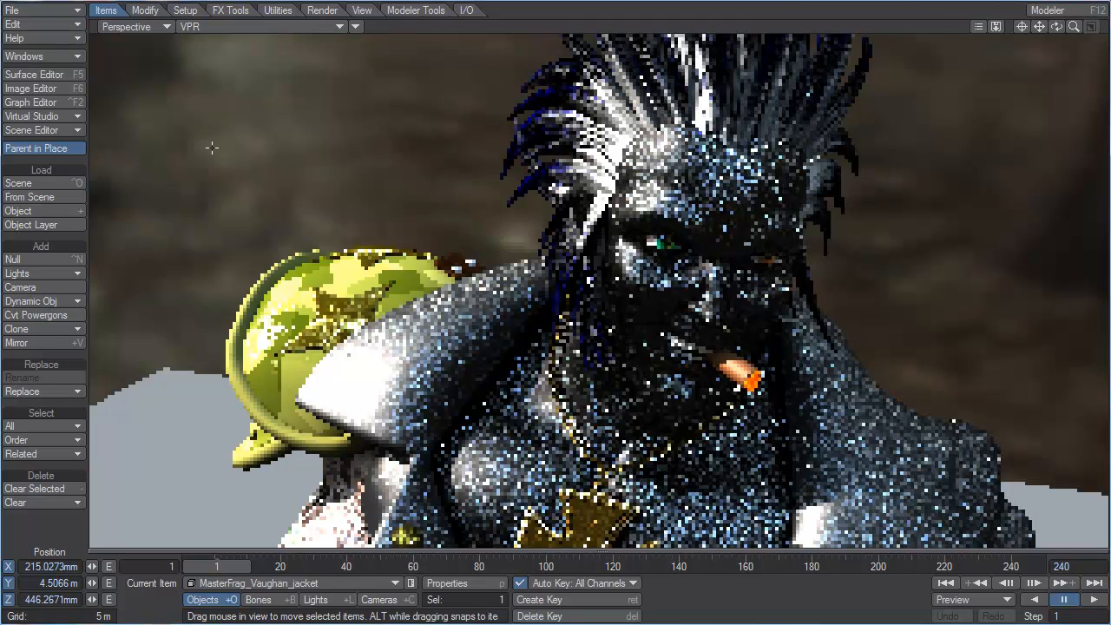
Step: In the skin surface's nodes, connect Image (1) Color to the Surface Color input and disconnect the Fast Skin material
click(60, 77)
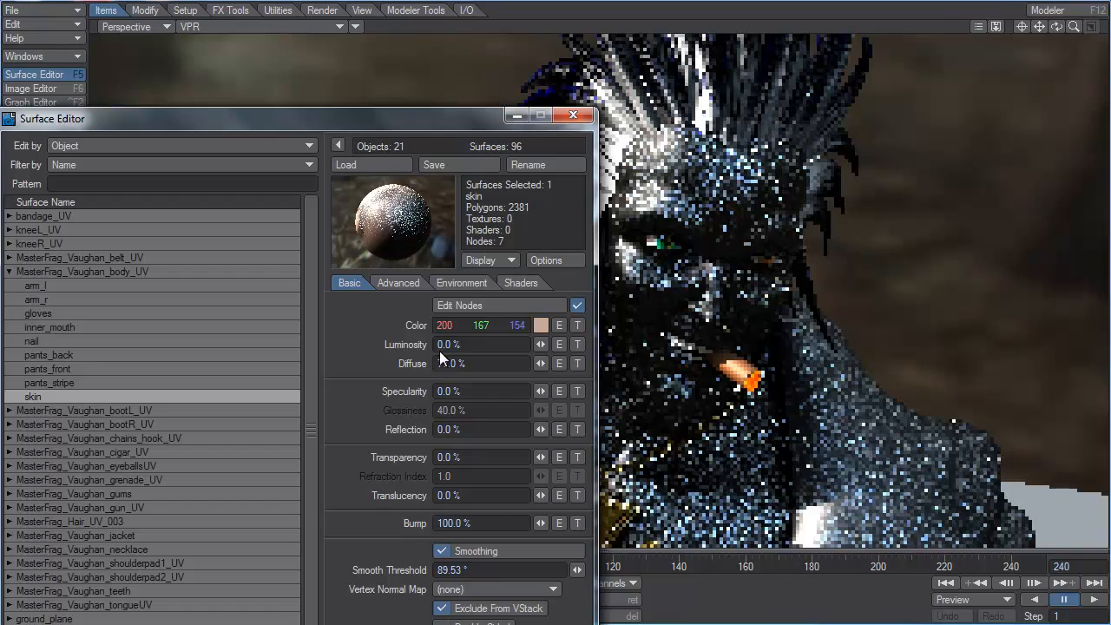
click(488, 306)
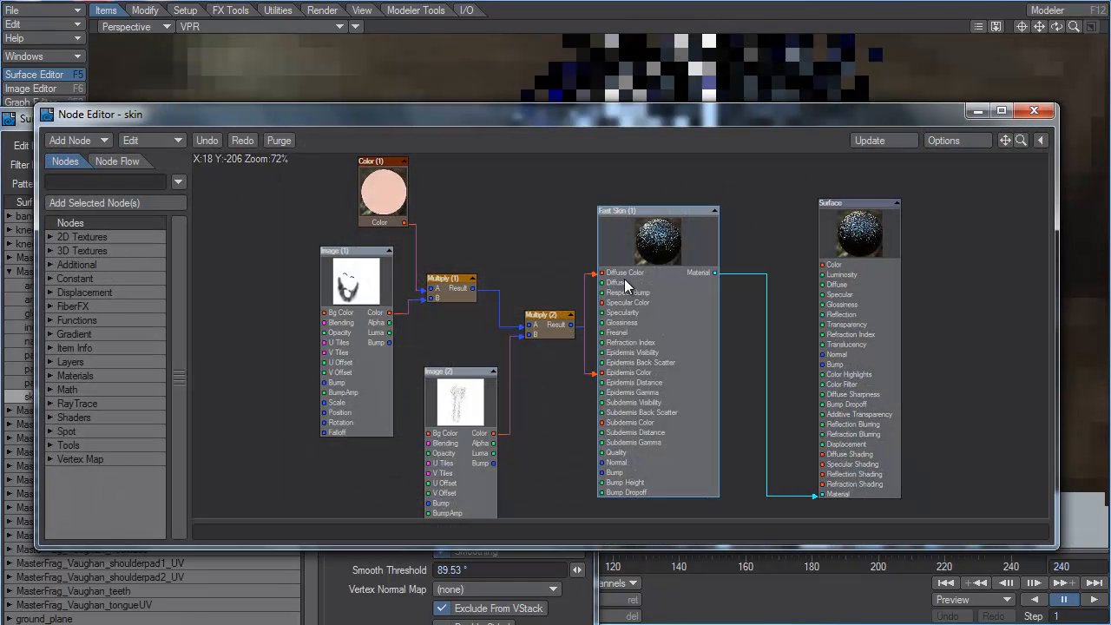
drag(425, 305, 821, 265)
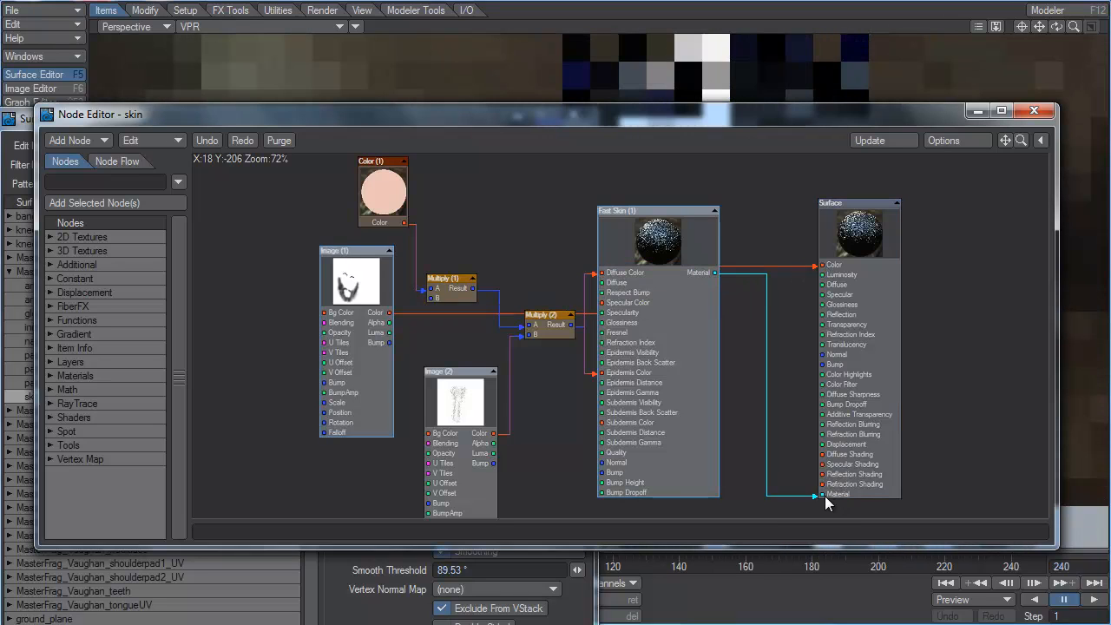
drag(816, 494, 1029, 166)
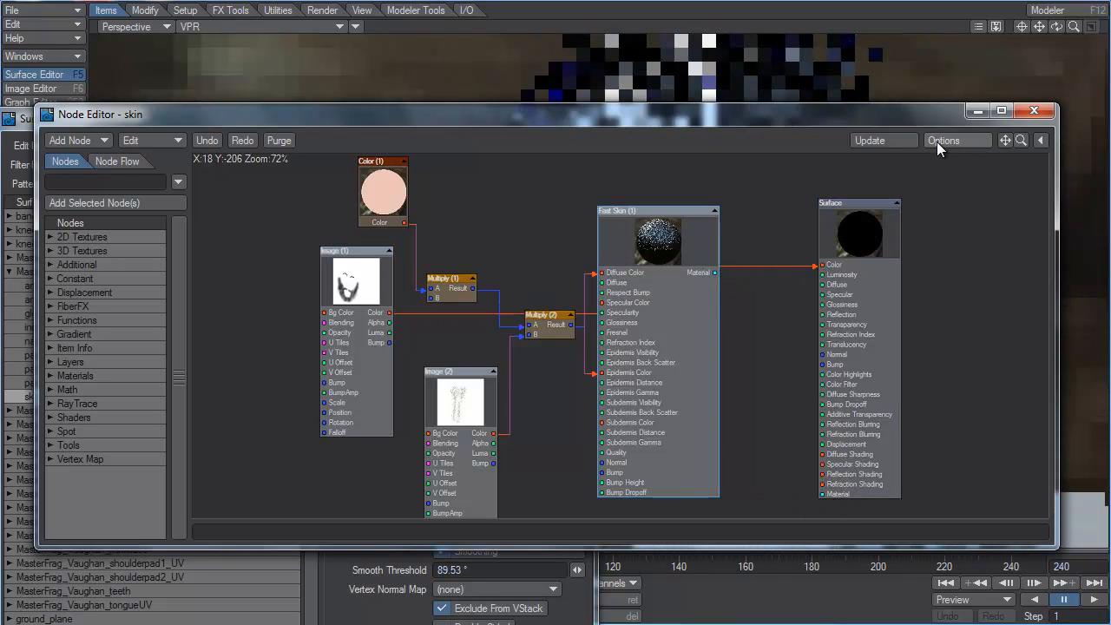
Step: Move the Node Editor aside to check the face in the preview, then close it and the Surface Editor
drag(918, 114, 997, 231)
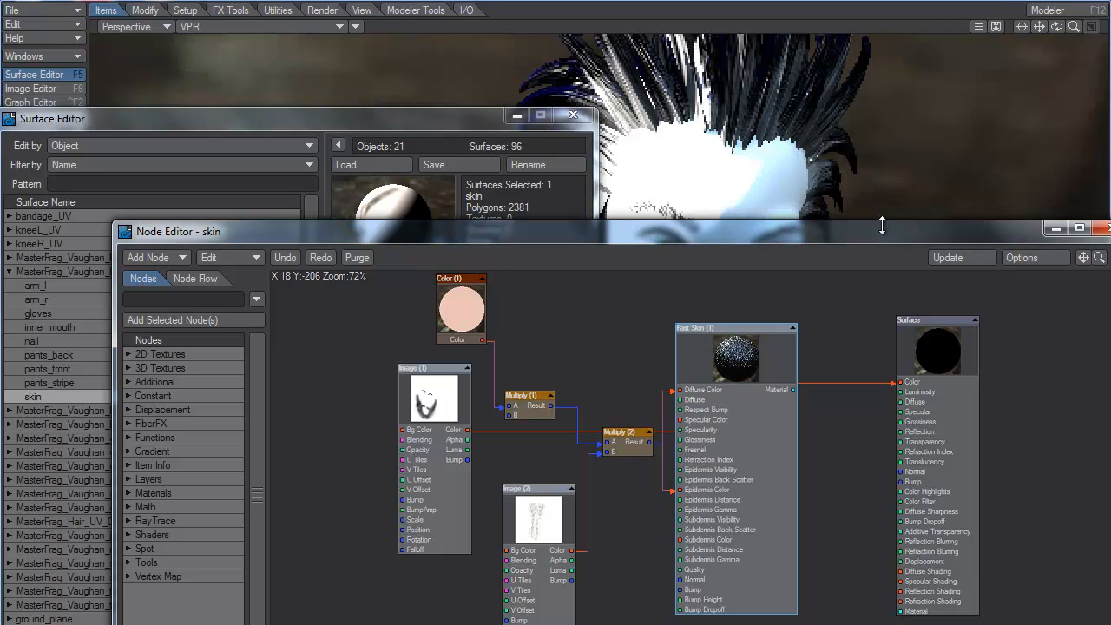
drag(866, 237, 491, 333)
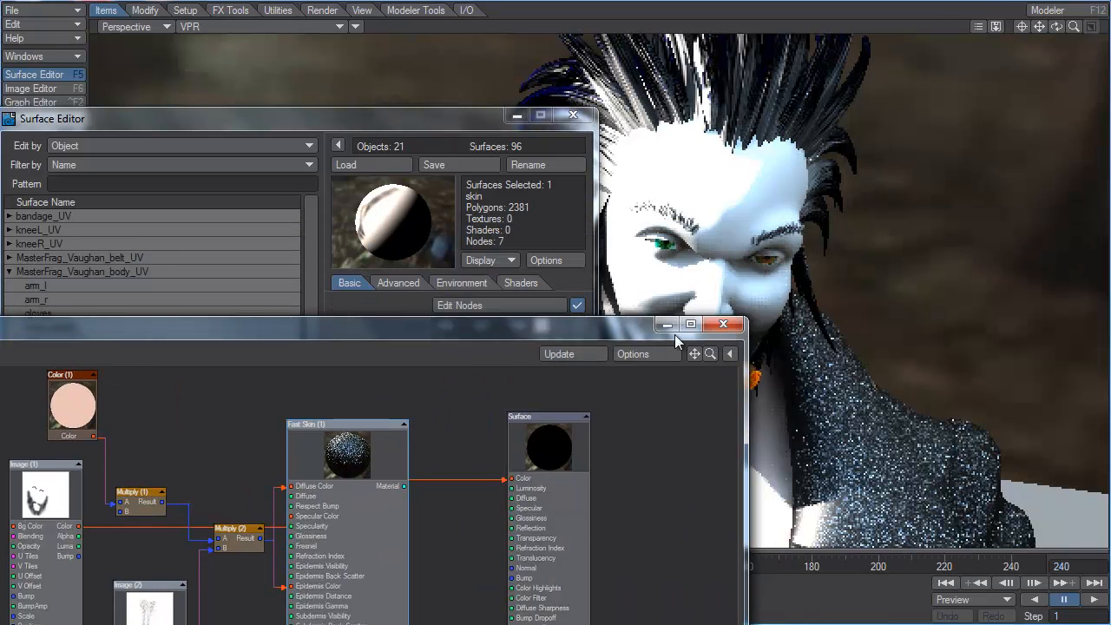
click(723, 325)
click(573, 115)
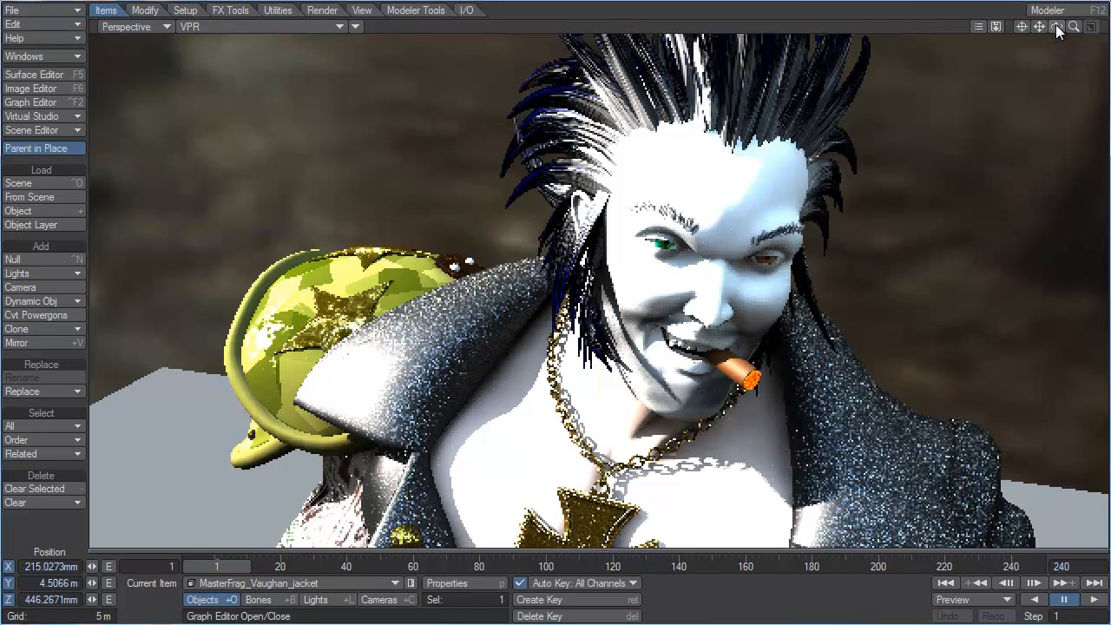
Step: Examine the facial hair map on the character's face, chin and neck from below in the VPR preview
mouse_move(1056, 27)
mouse_down()
mouse_move(1046, 17)
mouse_move(1060, 41)
mouse_move(1043, 21)
mouse_up()
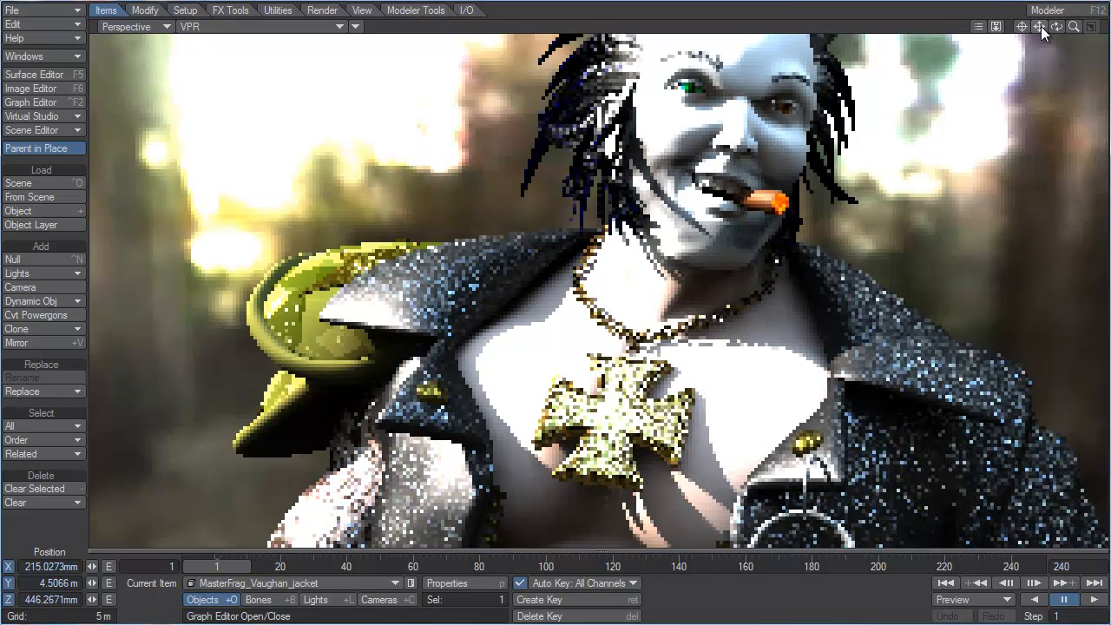
drag(1037, 31, 1040, 86)
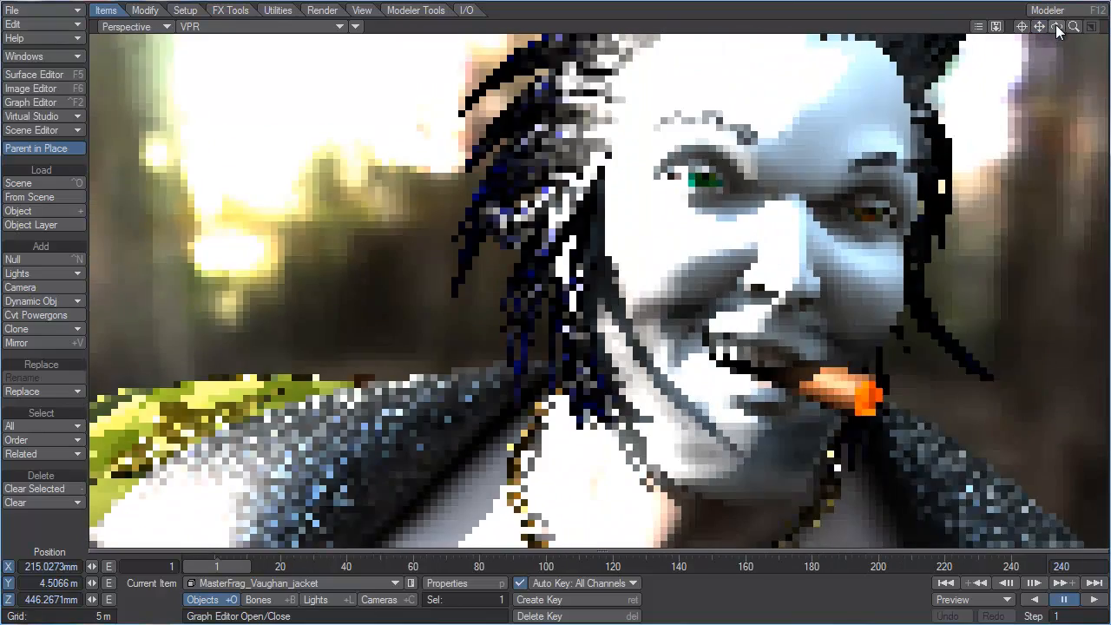
drag(1056, 29, 1059, 90)
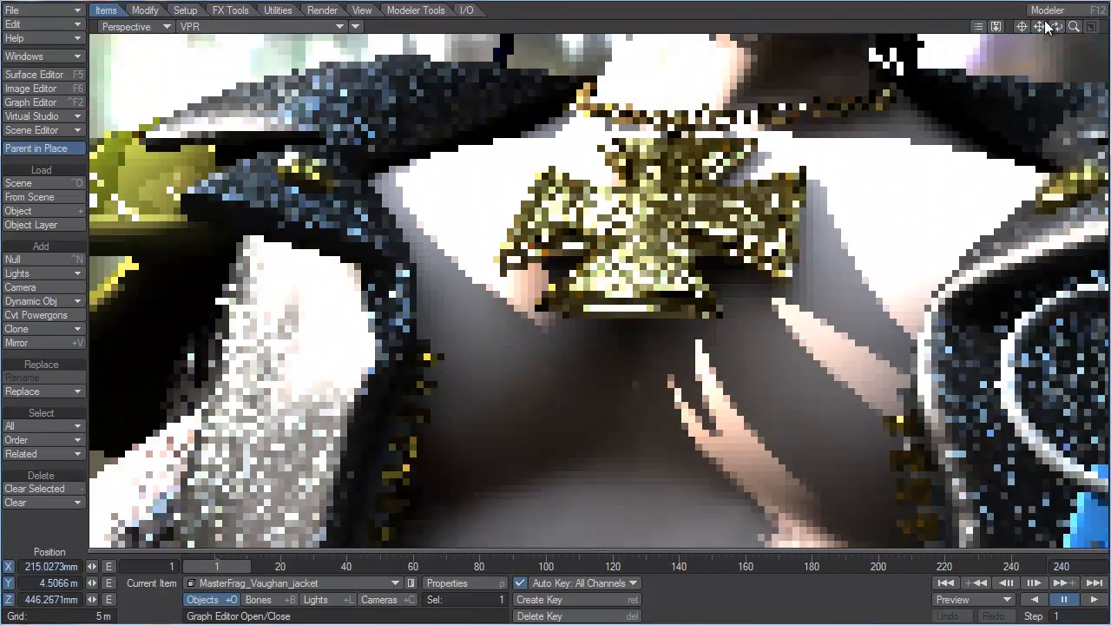
drag(1039, 28, 1033, 58)
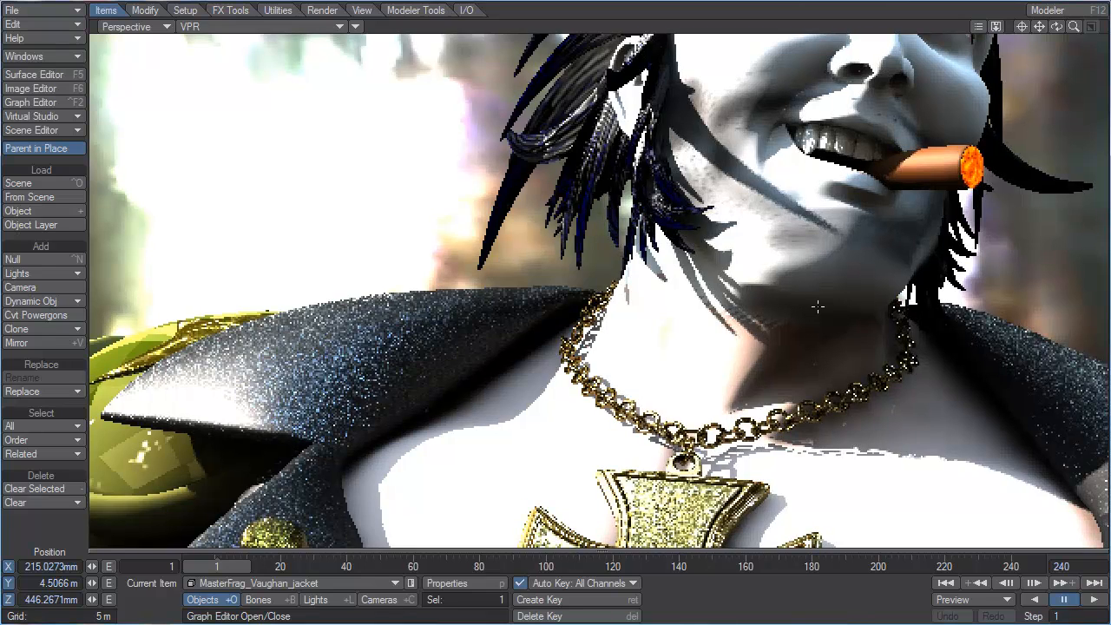
Step: Switch the viewport to Textured Shaded Solid Wireframe and frame the character's upper body
click(245, 27)
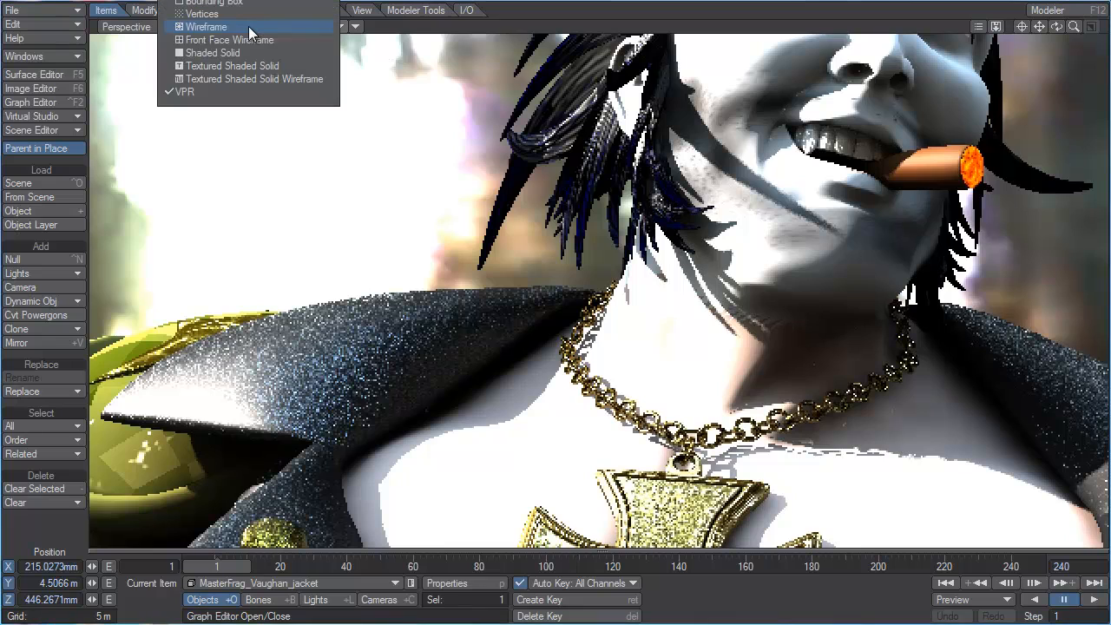
click(246, 75)
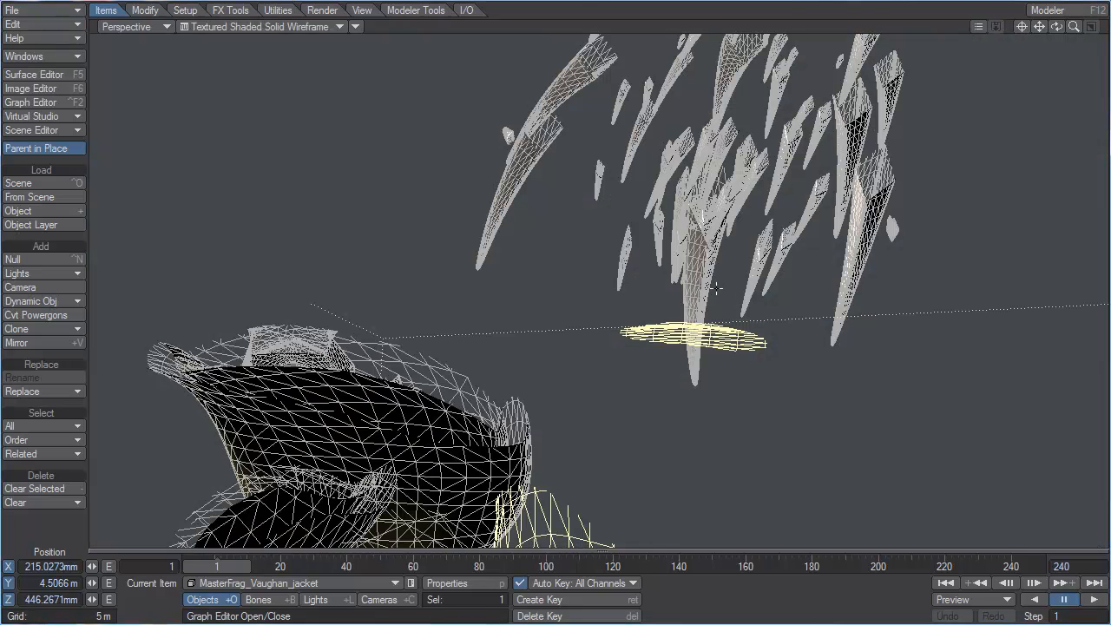
drag(209, 106, 347, 121)
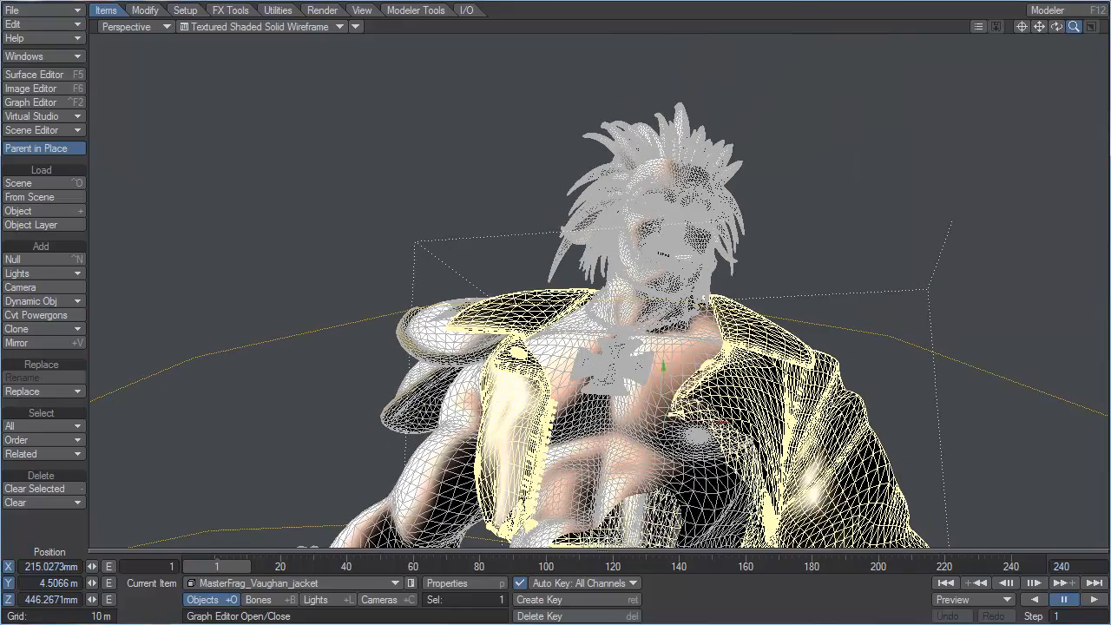
drag(1056, 27, 1057, 68)
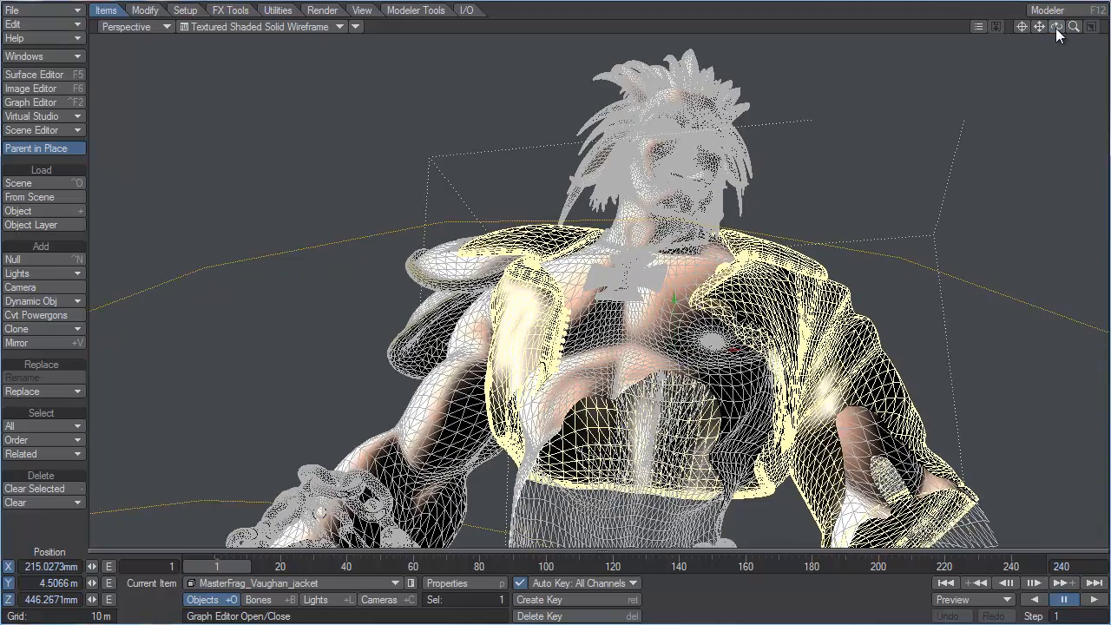
drag(1041, 27, 1041, 65)
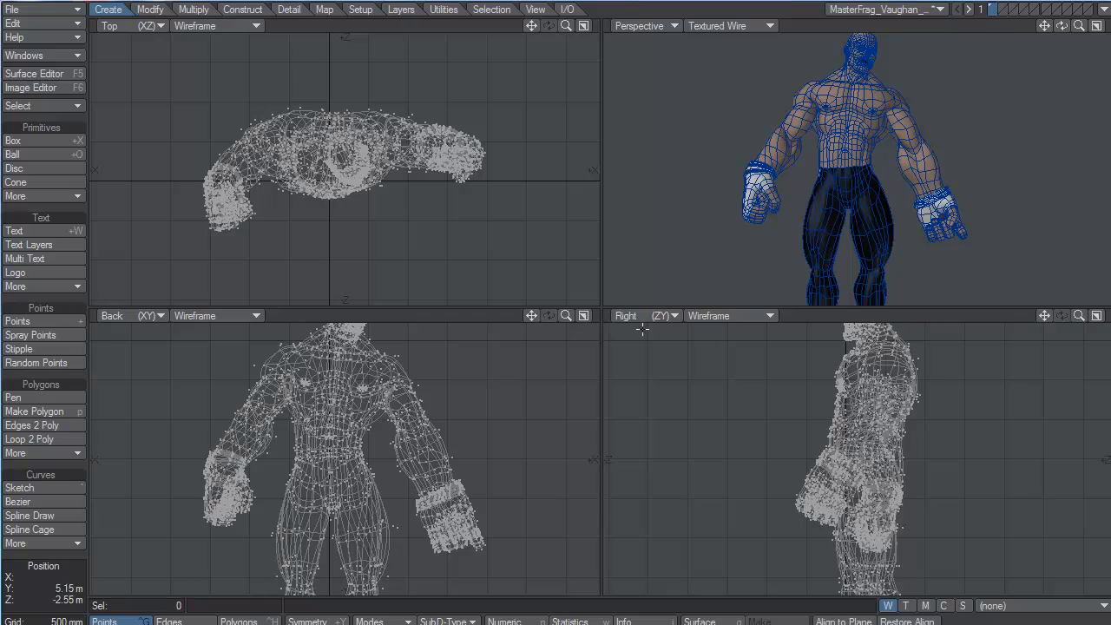
Step: Change the Perspective viewport to UV Texture and display the head UV map fitted to the view
click(632, 25)
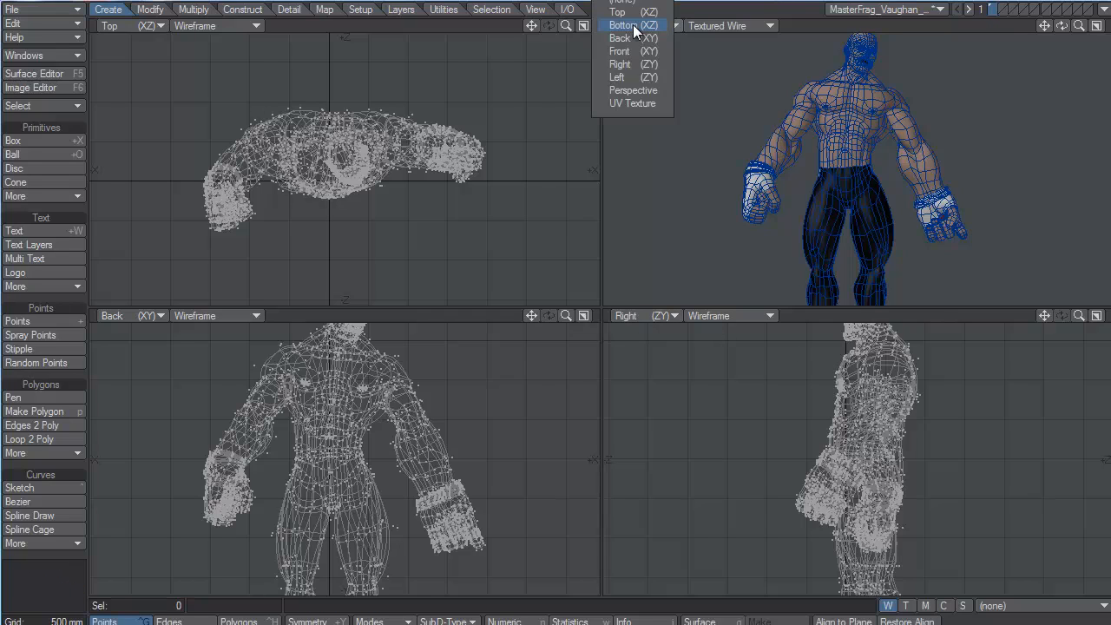
click(638, 102)
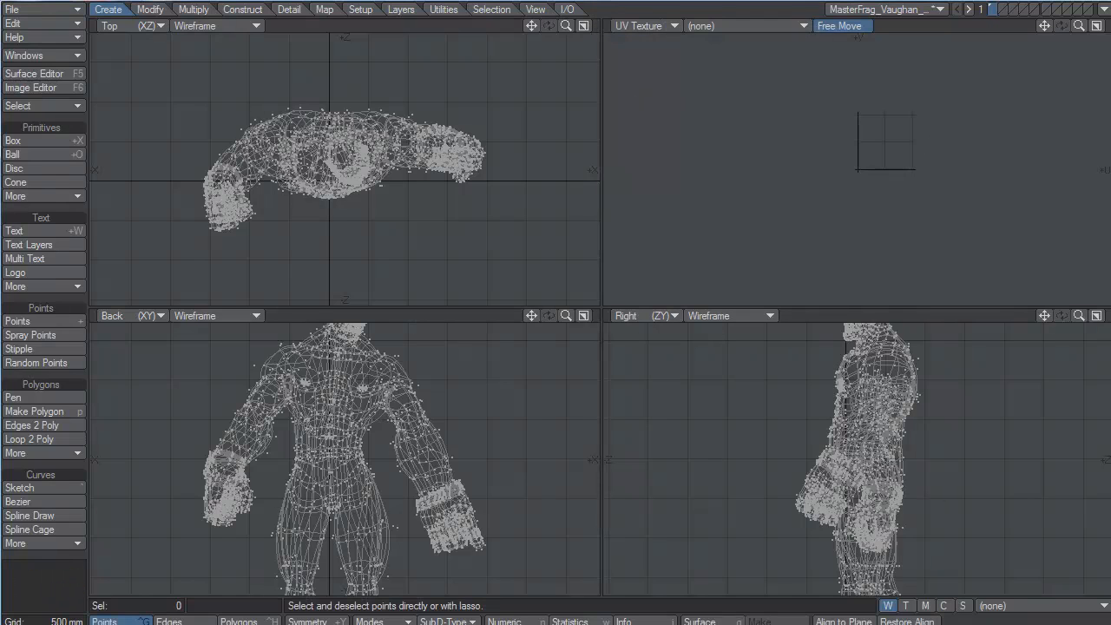
click(905, 606)
click(1012, 607)
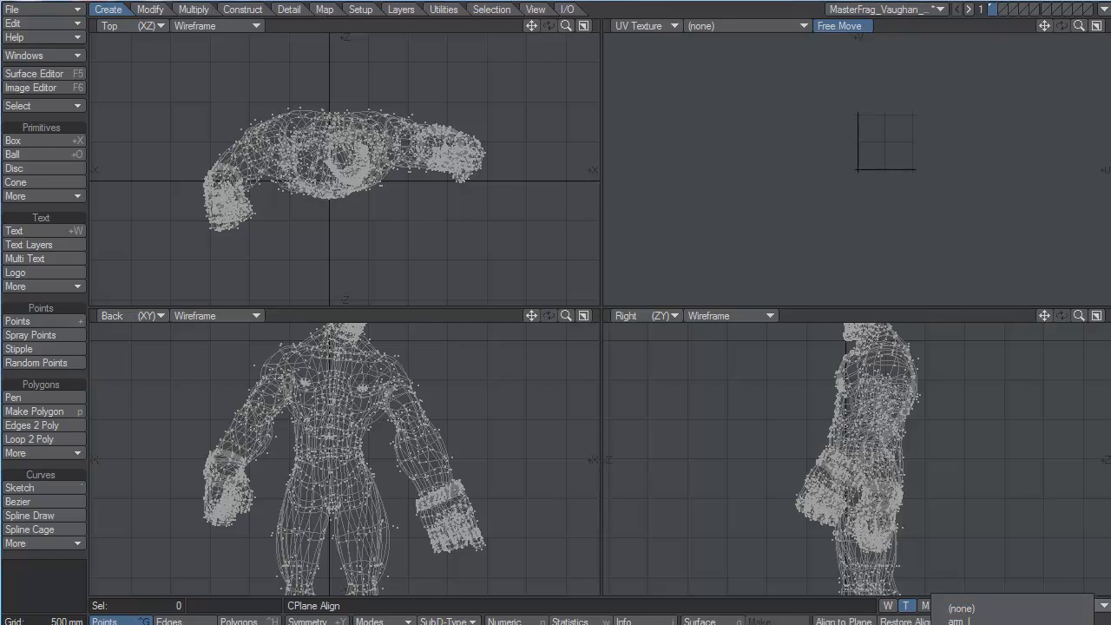
click(989, 624)
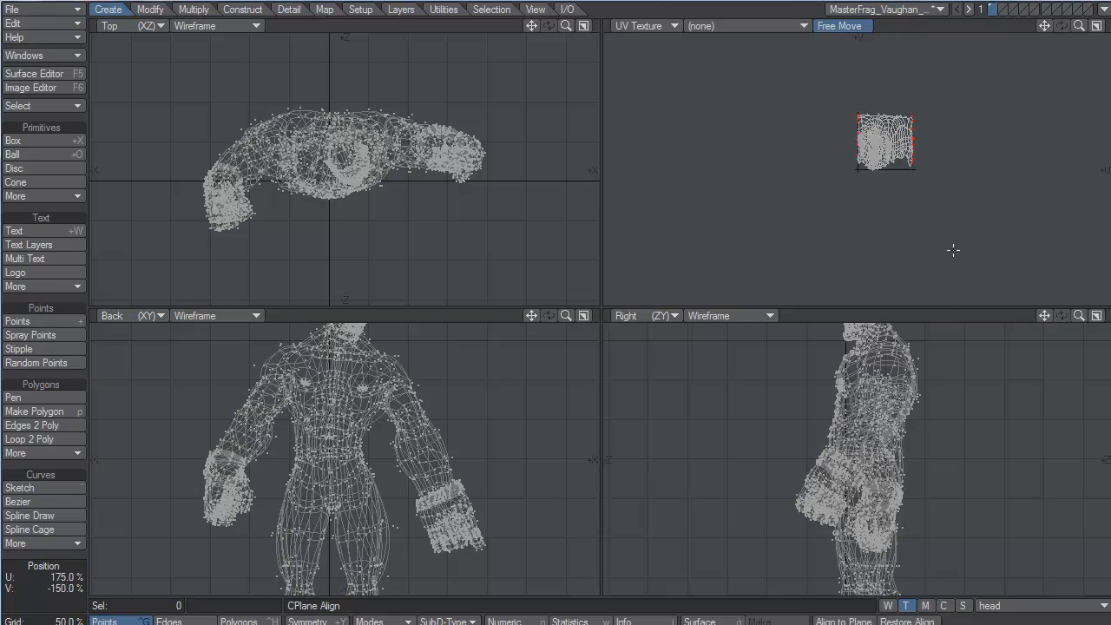
key(a)
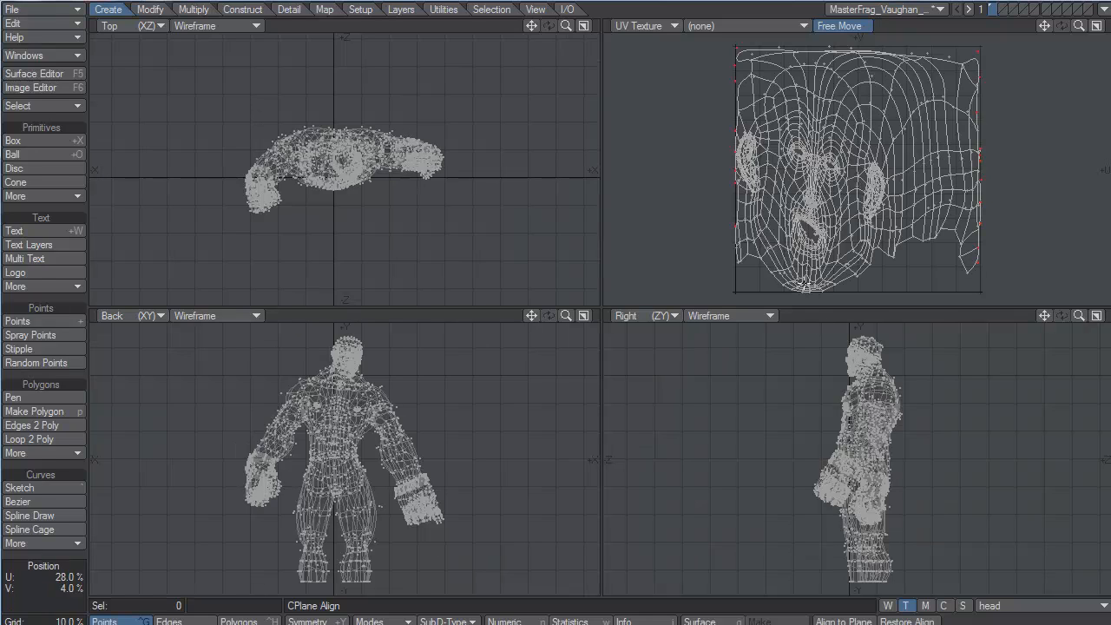
Step: Select the chin polygons at the lower edge of the head UV map, fit the views to them and show facial_hair.tga behind the map
mouse_move(791, 285)
mouse_down()
mouse_move(838, 270)
mouse_move(783, 278)
mouse_up()
key(ctrl+h)
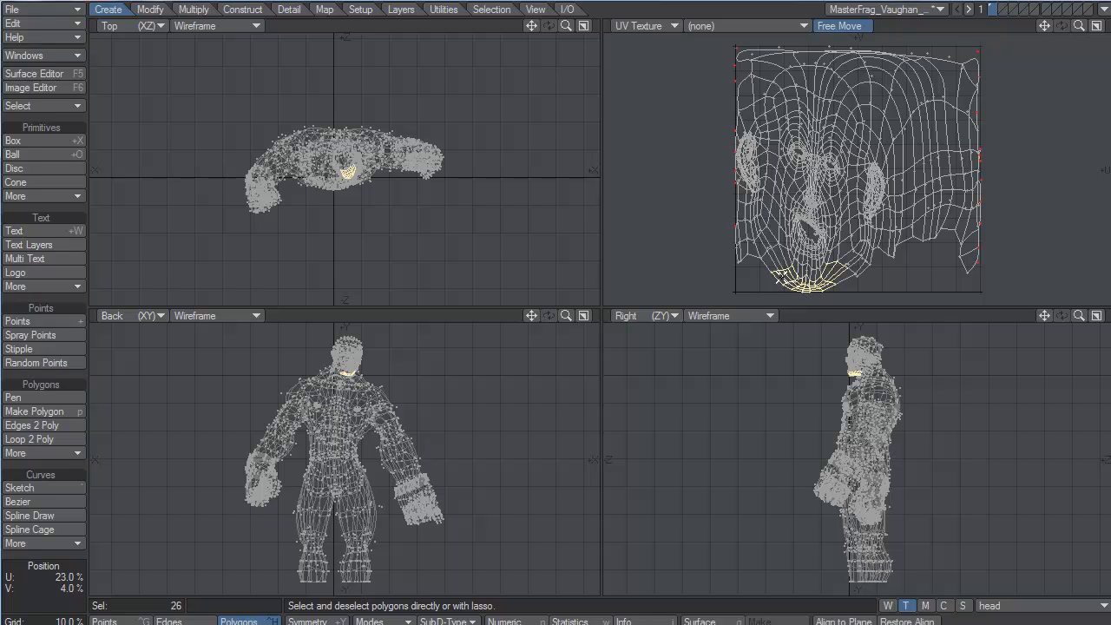
key(shift+a)
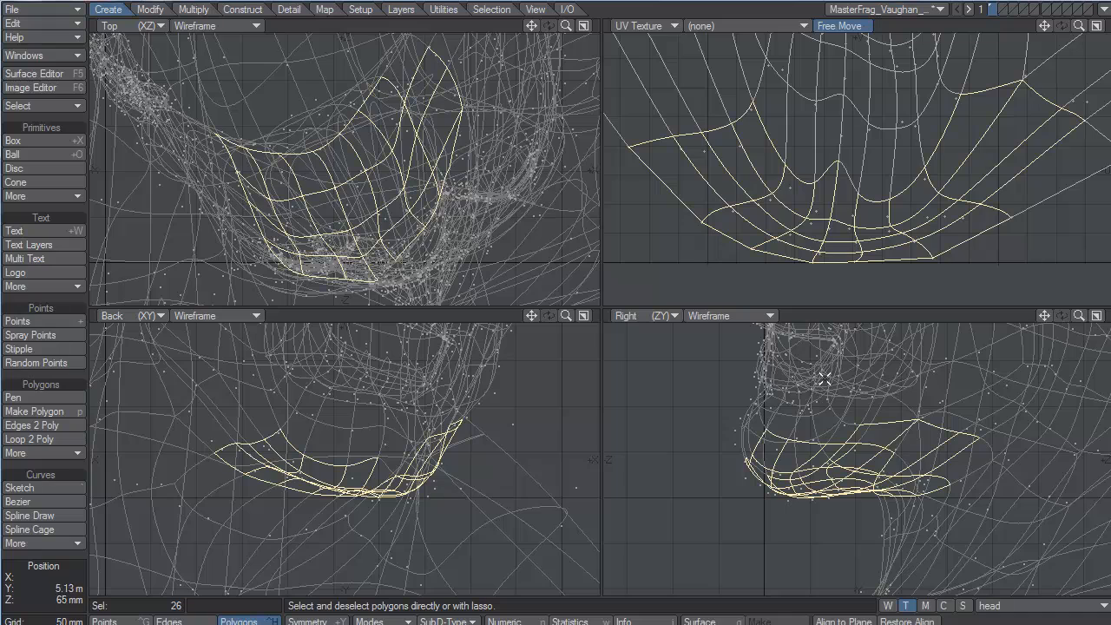
click(741, 24)
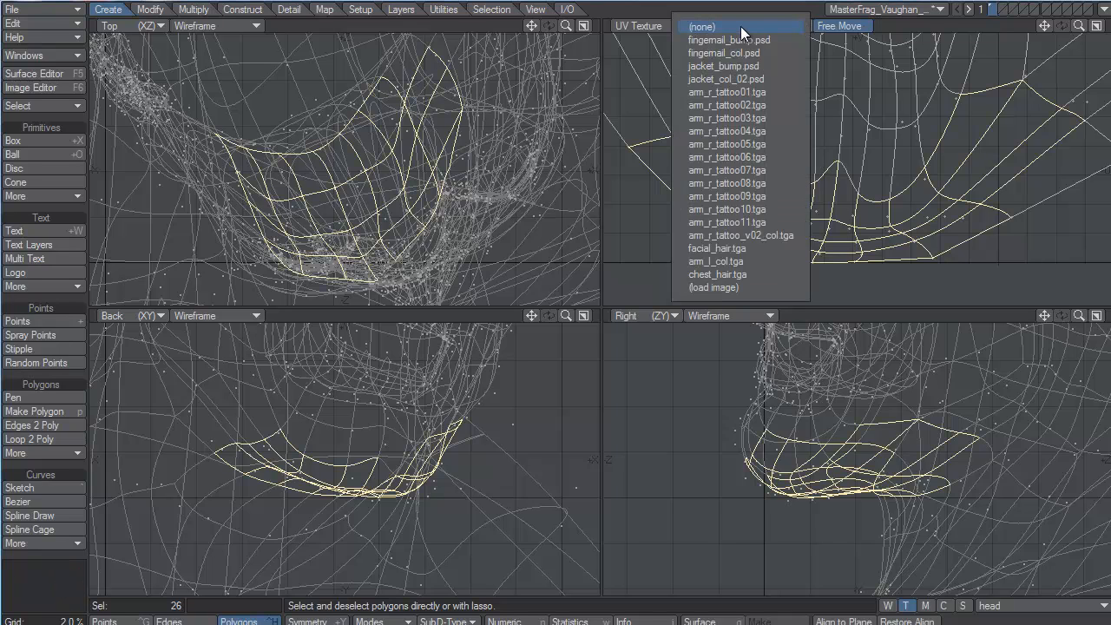
click(741, 249)
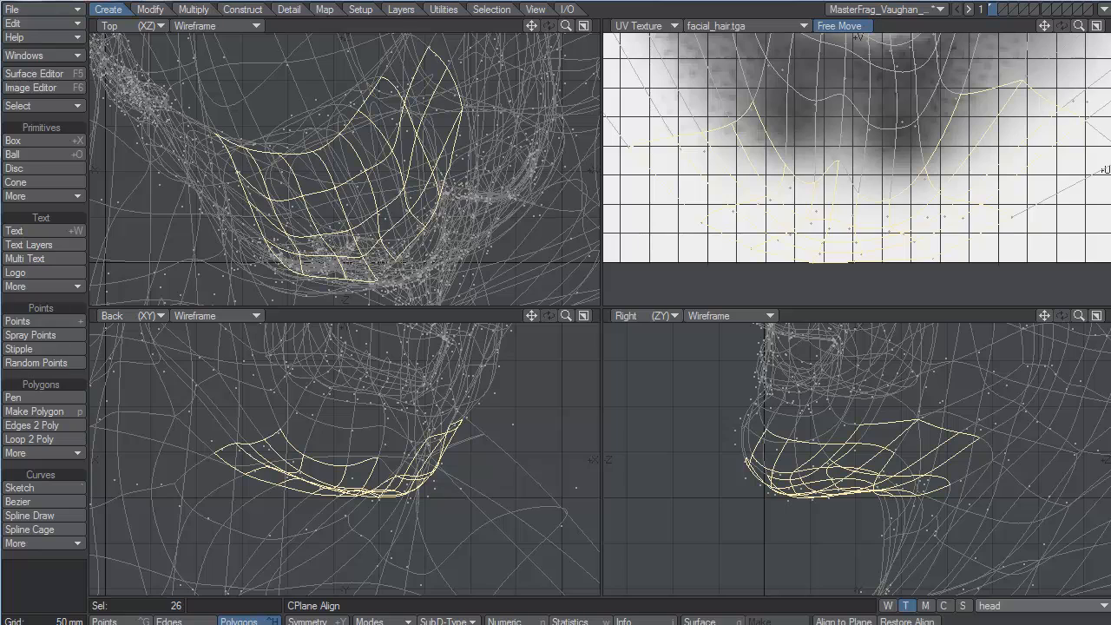
Step: Switch to Photoshop, show the UV wireframe layer over facial_hair.psd and zoom in on the chin area
key(alt+Tab)
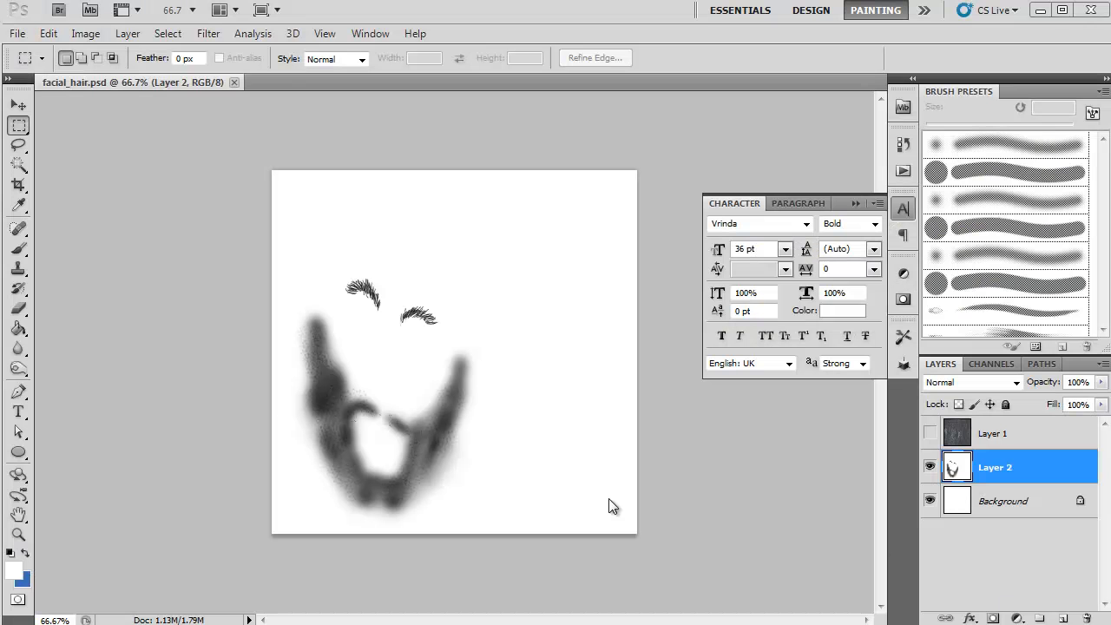
click(930, 434)
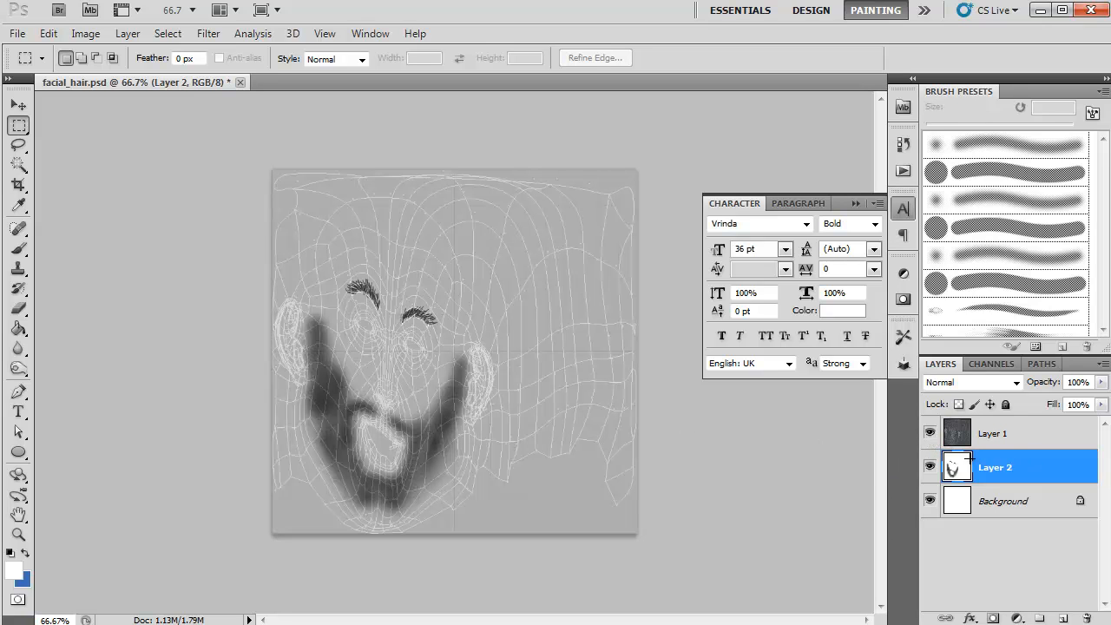
click(18, 533)
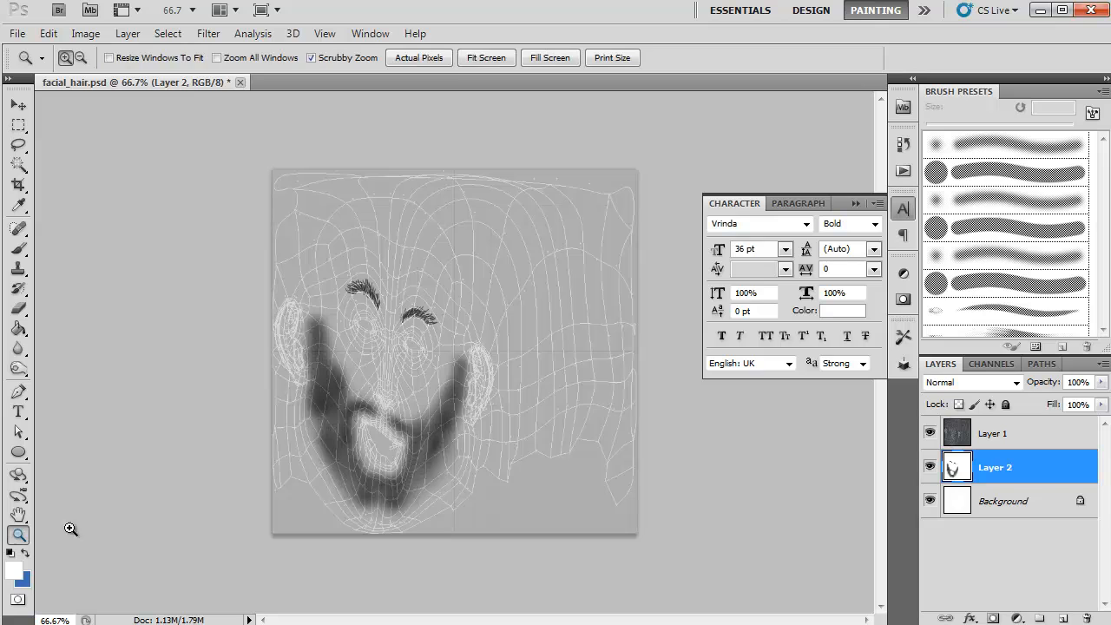
drag(341, 483, 438, 446)
drag(373, 500, 468, 184)
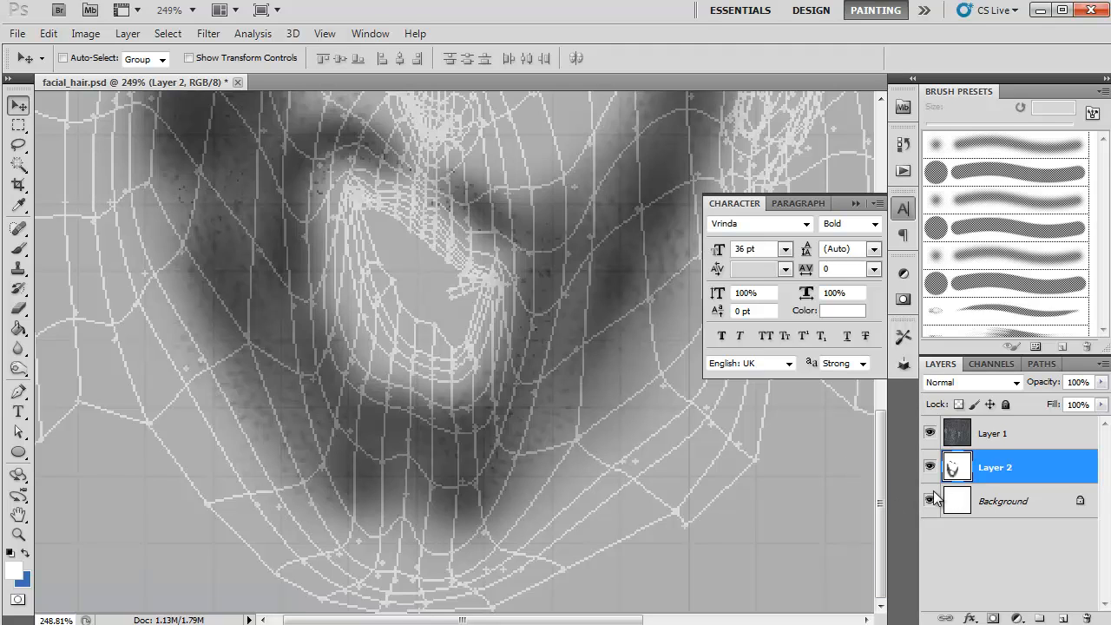
Step: Sample the beard's dark grey as the paint color, try a Brush stroke beside the chin and undo it
click(19, 204)
click(343, 447)
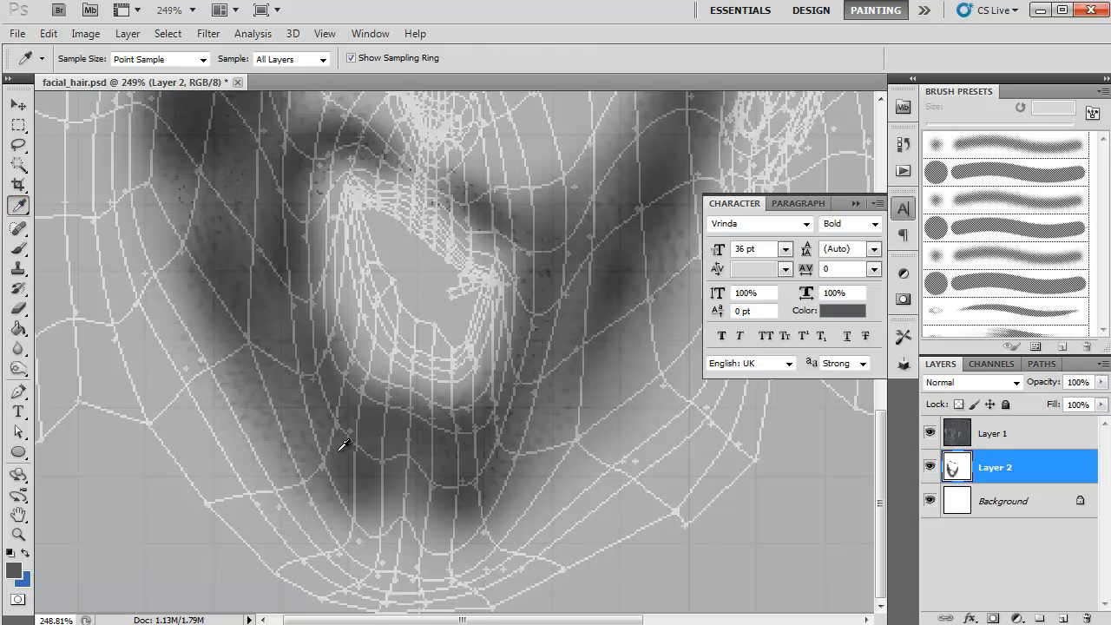
click(19, 249)
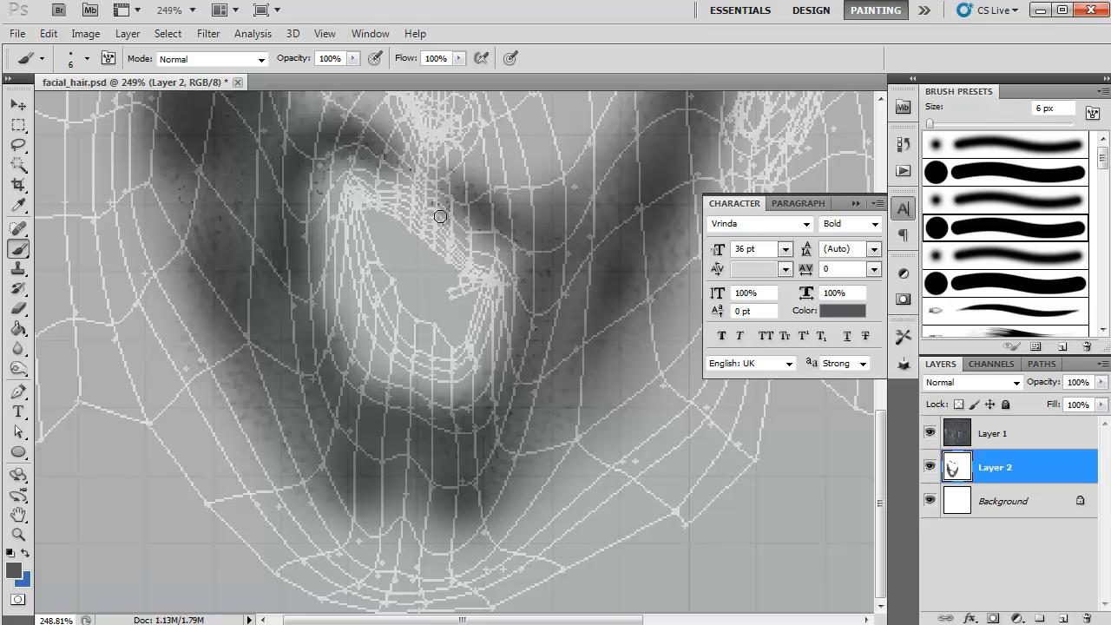
drag(309, 482, 298, 544)
key(ctrl+z)
Step: Choose a soft round brush, enlarge it to 45 px, try a stroke along the jaw and undo it
click(990, 202)
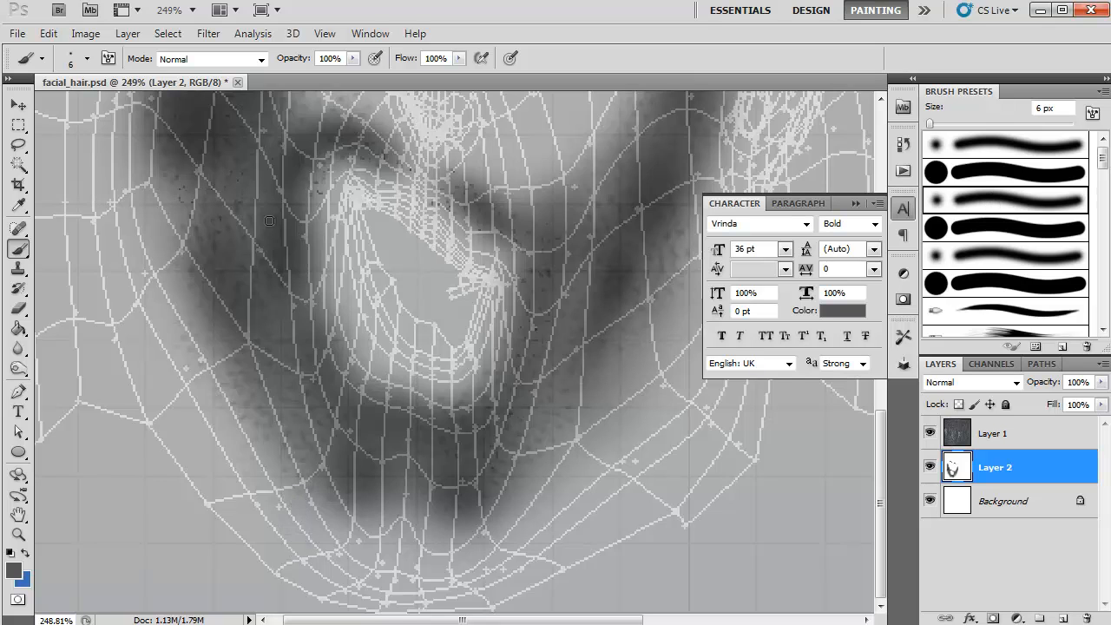
key(bracketright)
key(bracketright)
key(bracketright)
key(bracketright)
key(bracketright)
key(bracketright)
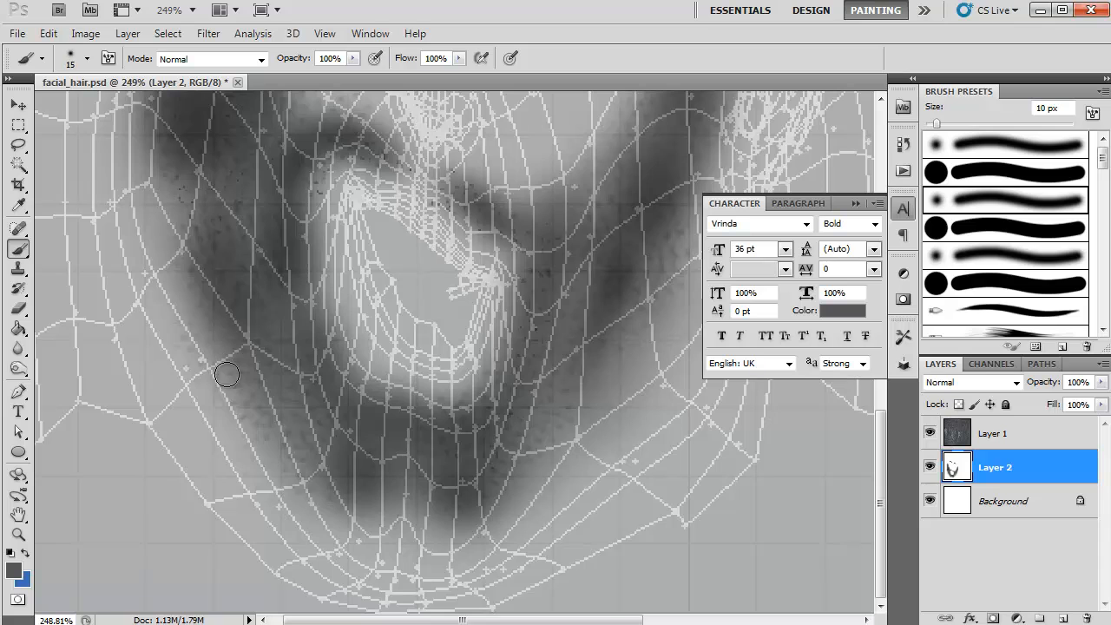
key(bracketright)
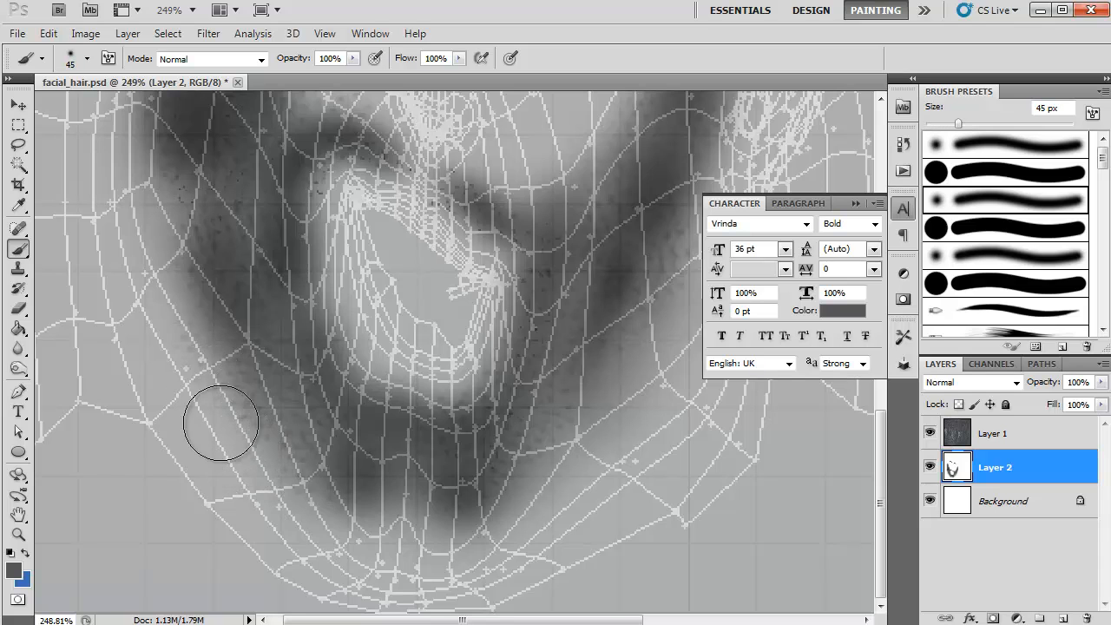
drag(218, 421, 352, 538)
key(ctrl+z)
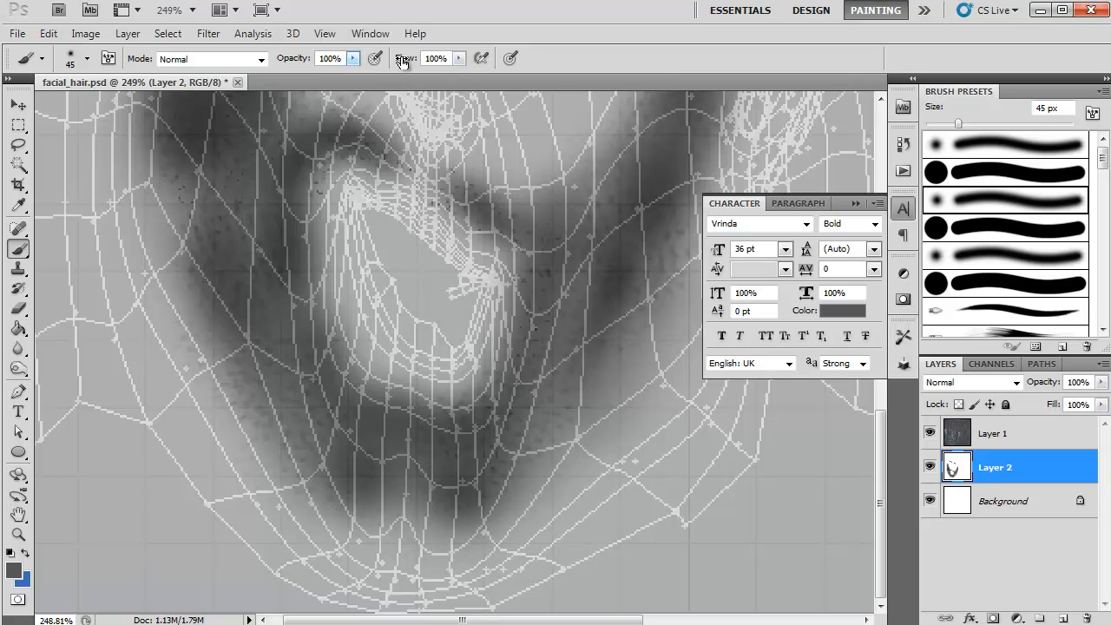
Step: Set the brush flow to 27% and paint soft grey beard shading along the jaw and under the chin
click(458, 58)
click(395, 75)
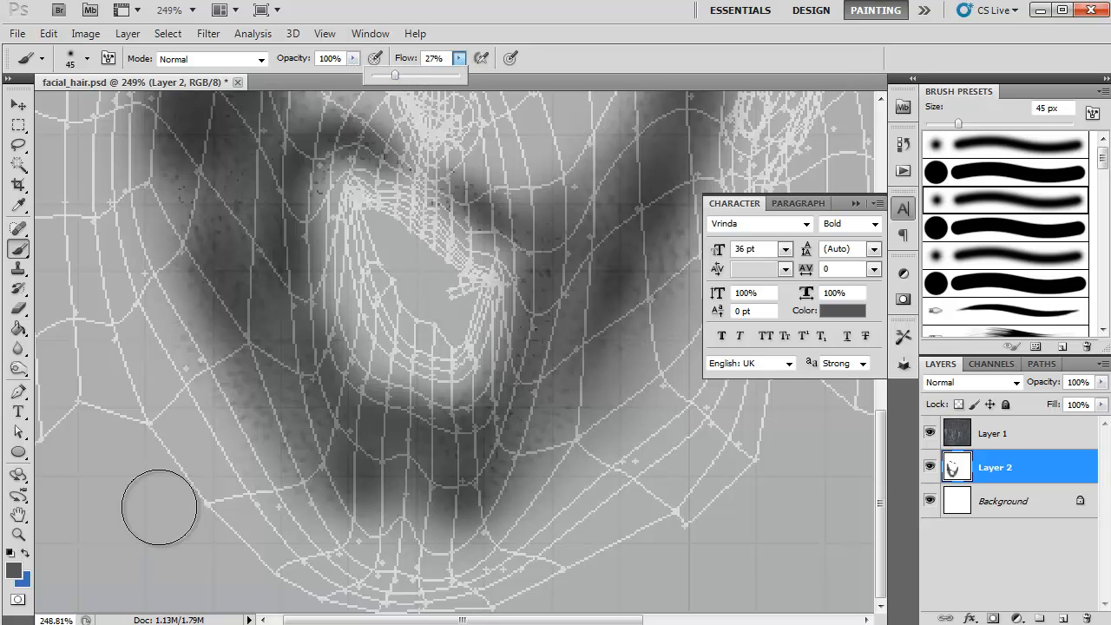
mouse_move(340, 527)
mouse_down()
mouse_move(258, 515)
mouse_move(371, 523)
mouse_move(238, 493)
mouse_move(392, 557)
mouse_move(532, 535)
mouse_move(472, 547)
mouse_move(478, 558)
mouse_move(634, 382)
mouse_move(608, 444)
mouse_move(463, 519)
mouse_move(485, 506)
mouse_move(425, 526)
mouse_move(379, 519)
mouse_move(407, 530)
mouse_move(332, 480)
mouse_move(352, 506)
mouse_move(208, 529)
mouse_move(156, 518)
mouse_move(264, 571)
mouse_move(306, 584)
mouse_move(281, 481)
mouse_move(237, 425)
mouse_move(238, 440)
mouse_move(181, 339)
mouse_move(168, 214)
mouse_up()
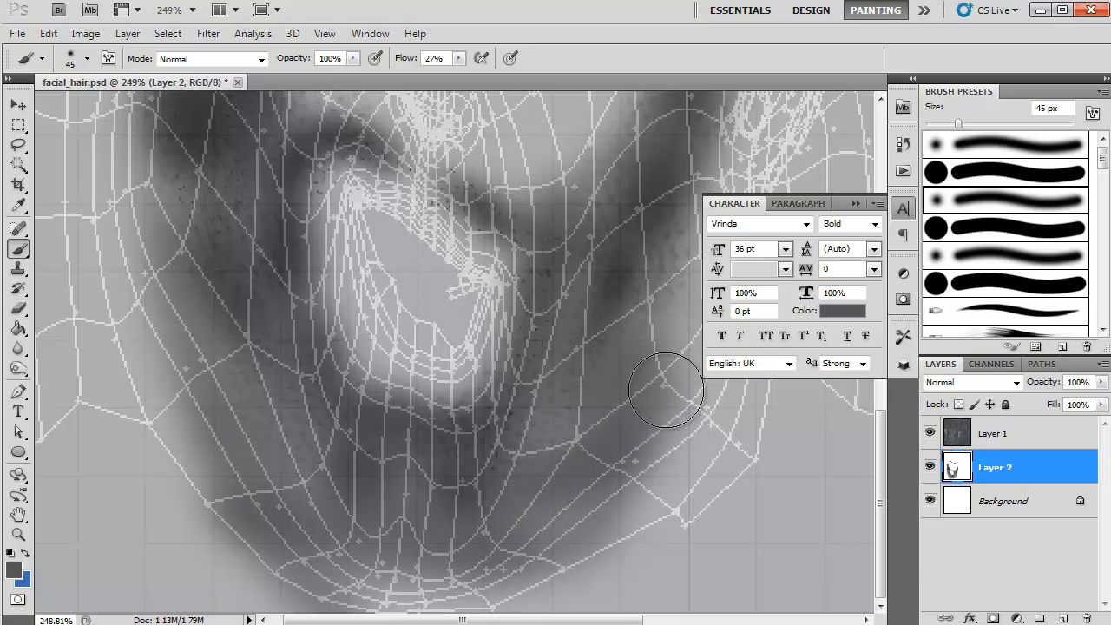
Step: Erase the shading that spills outside the UV mesh below the chin with a soft 30 px eraser
click(20, 310)
mouse_move(221, 568)
mouse_down()
mouse_move(303, 609)
mouse_move(464, 624)
mouse_up()
mouse_move(247, 586)
mouse_down()
mouse_move(213, 550)
mouse_move(246, 509)
mouse_up()
click(958, 257)
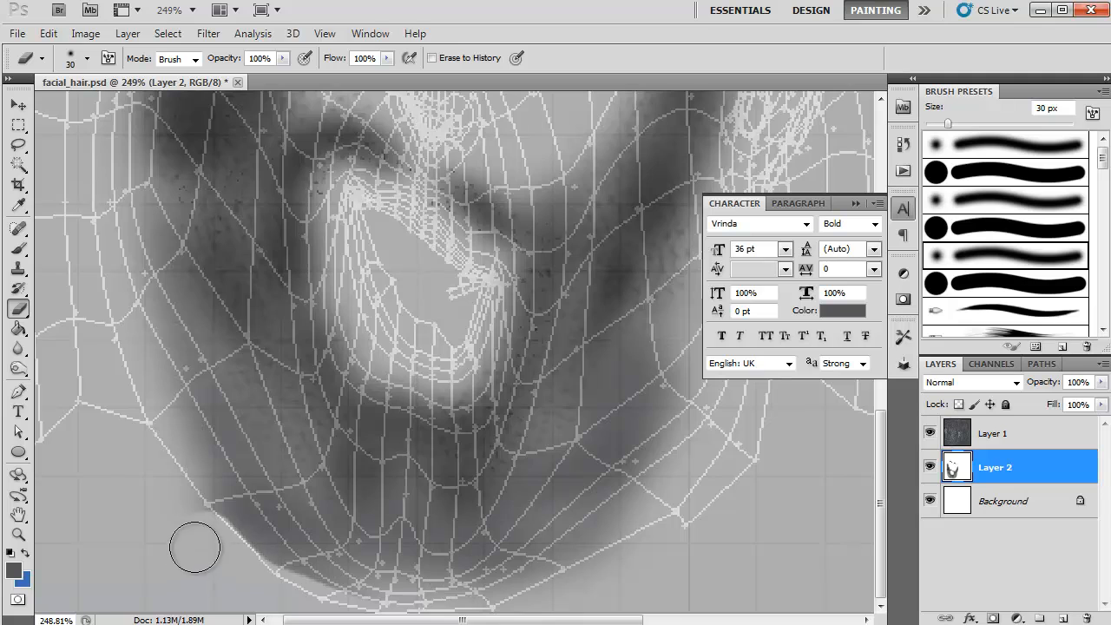
mouse_move(182, 518)
mouse_down()
mouse_move(321, 593)
mouse_move(405, 602)
mouse_up()
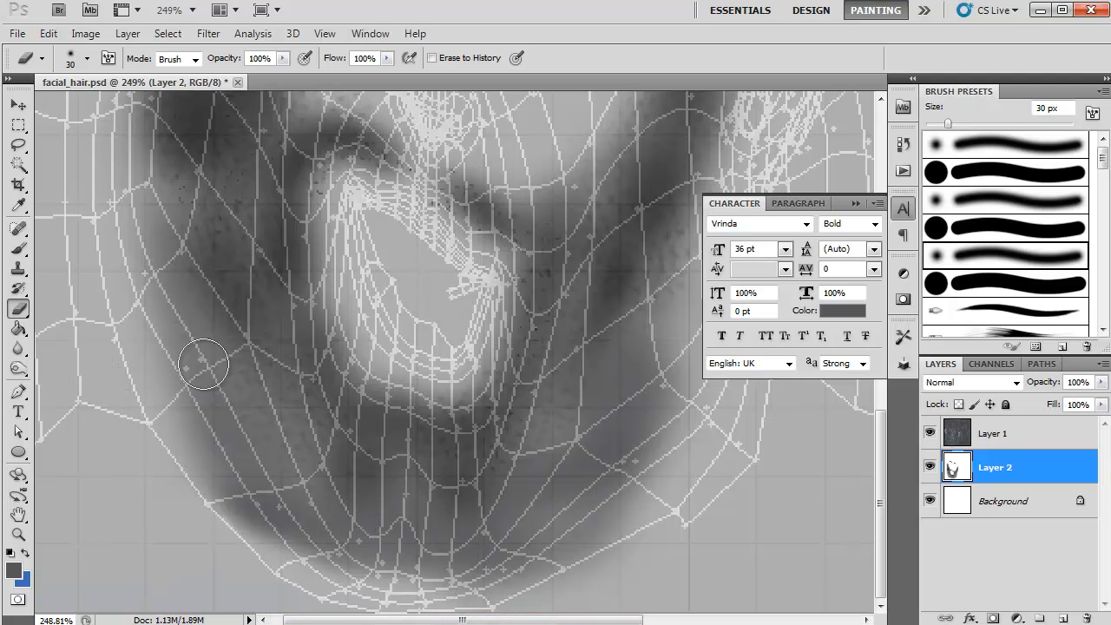
Step: Paint more grey shading along the chin's lower edge and the right jaw and neck, collapsing the Character panel for access
click(18, 248)
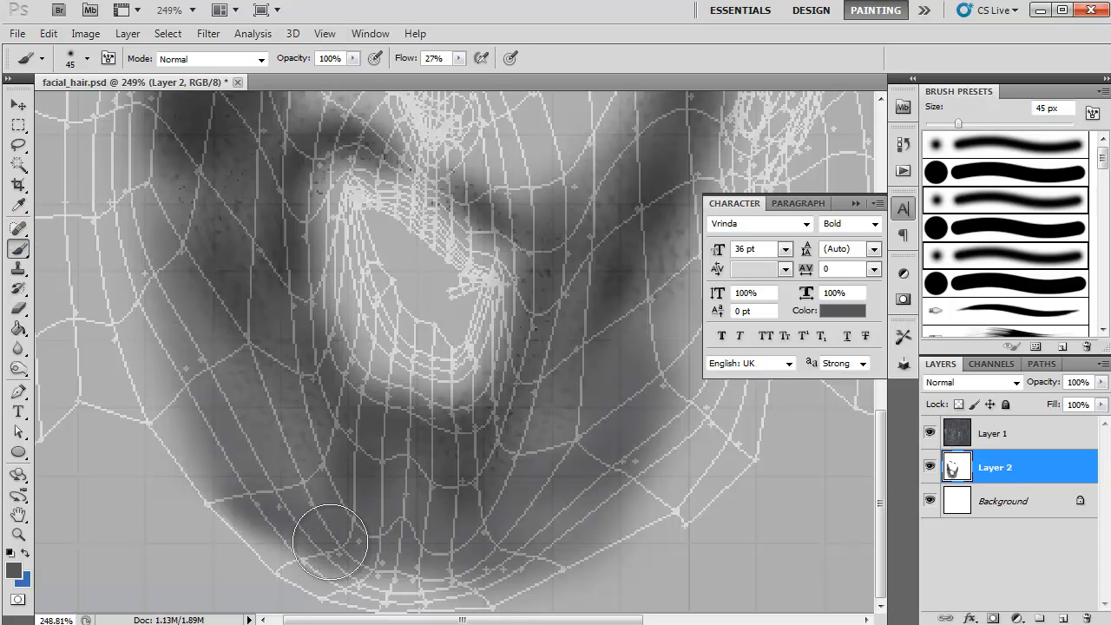
mouse_move(349, 551)
mouse_down()
mouse_move(516, 553)
mouse_move(618, 515)
mouse_move(642, 320)
mouse_move(667, 355)
mouse_move(674, 459)
mouse_move(680, 436)
mouse_move(662, 454)
mouse_move(555, 469)
mouse_move(639, 367)
mouse_move(661, 295)
mouse_up()
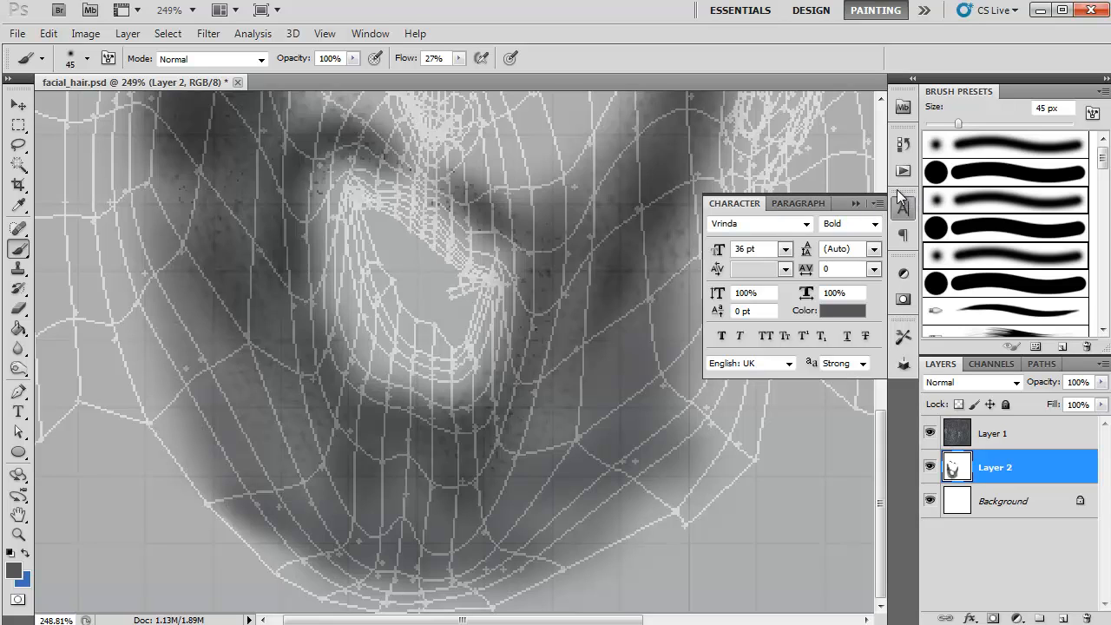
click(855, 203)
mouse_move(849, 206)
mouse_down()
mouse_move(831, 231)
mouse_move(815, 212)
mouse_move(726, 265)
mouse_move(706, 235)
mouse_move(701, 293)
mouse_up()
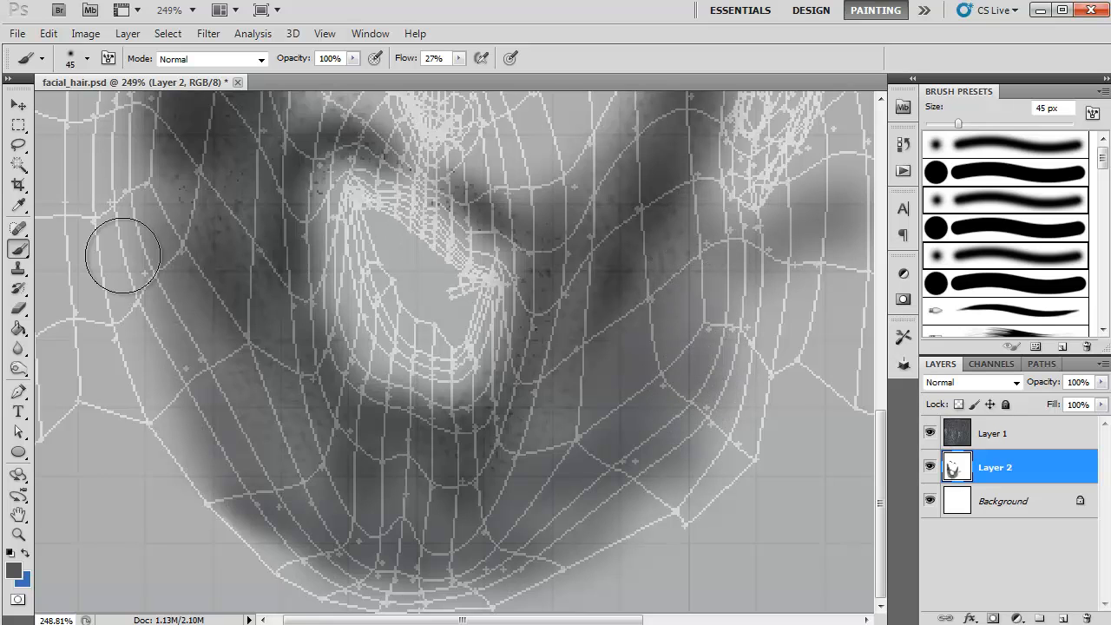
Step: Extend the soft grey shading along the left jaw and neck and over both cheeks above the mouth
mouse_move(109, 213)
mouse_down()
mouse_move(152, 264)
mouse_move(156, 329)
mouse_move(200, 326)
mouse_move(162, 347)
mouse_up()
key(space)
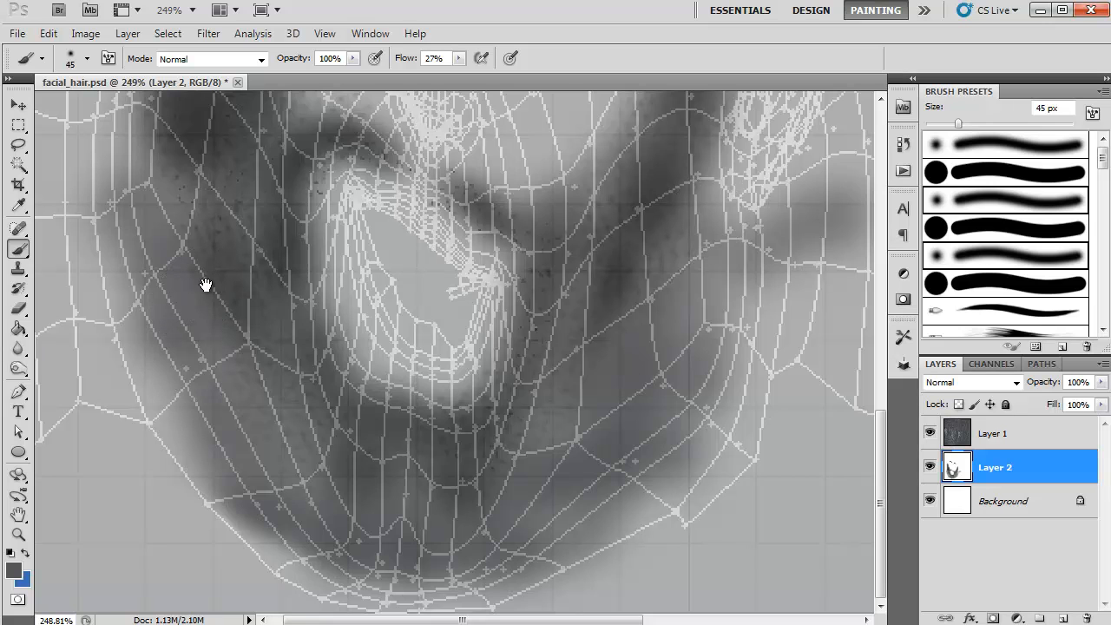
mouse_move(205, 287)
mouse_down()
mouse_move(220, 335)
mouse_move(412, 407)
mouse_up()
mouse_move(79, 286)
mouse_down()
mouse_move(130, 227)
mouse_move(125, 336)
mouse_move(146, 446)
mouse_up()
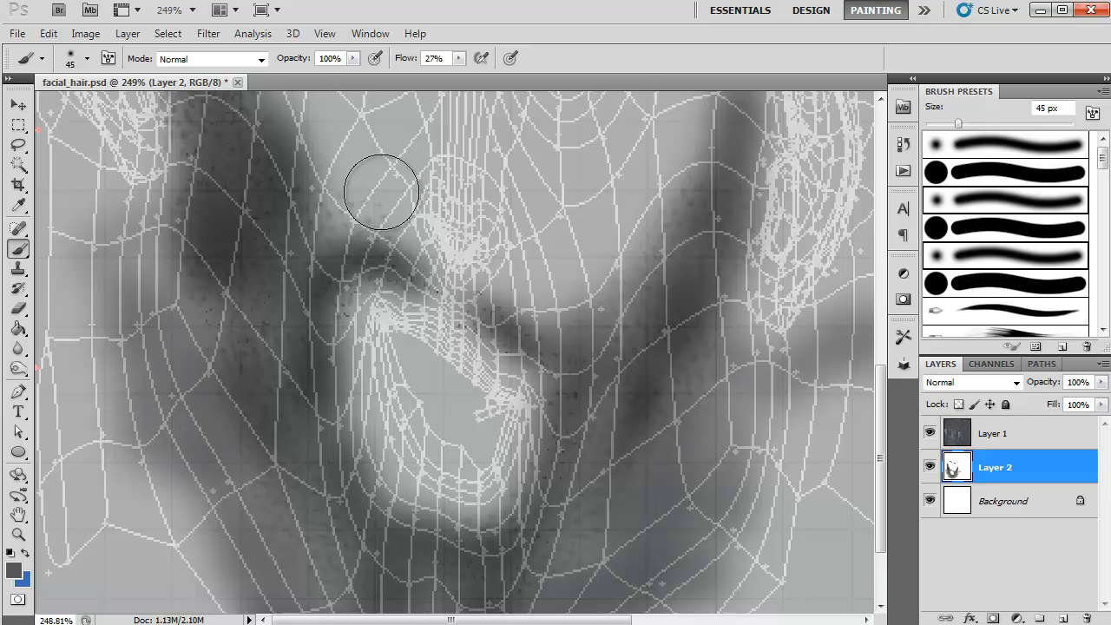
mouse_move(520, 186)
mouse_down()
mouse_move(590, 240)
mouse_move(573, 268)
mouse_move(671, 184)
mouse_move(633, 206)
mouse_move(637, 116)
mouse_move(694, 124)
mouse_move(571, 166)
mouse_move(568, 235)
mouse_move(650, 218)
mouse_move(600, 279)
mouse_move(535, 304)
mouse_move(353, 233)
mouse_up()
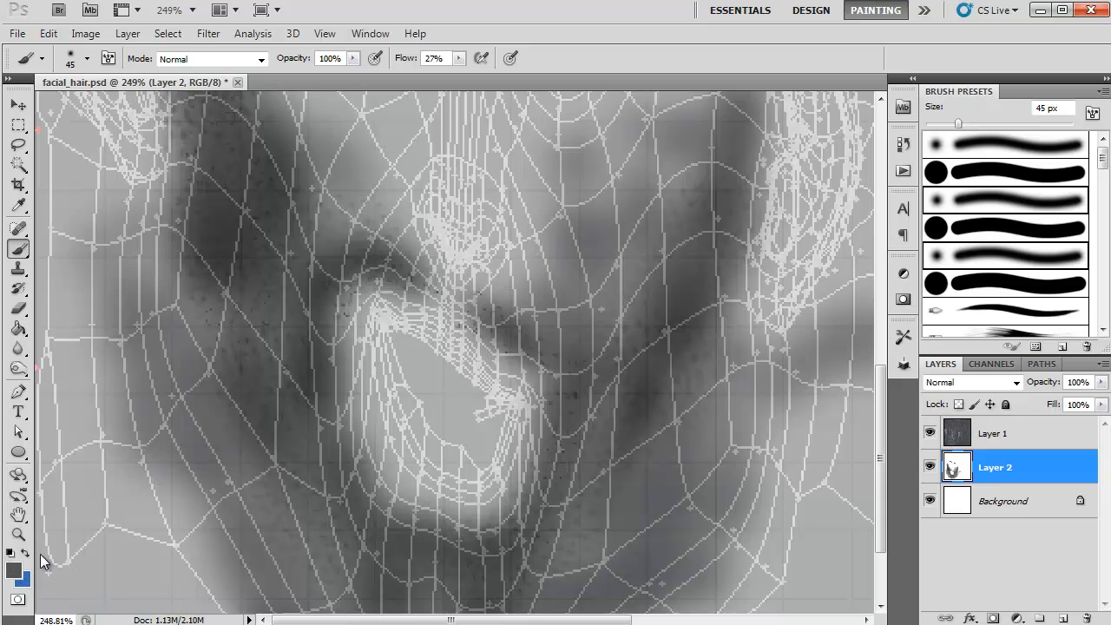
Step: Set the foreground color to dark grey 262627 and reduce the brush size to 3 px
click(13, 570)
click(39, 310)
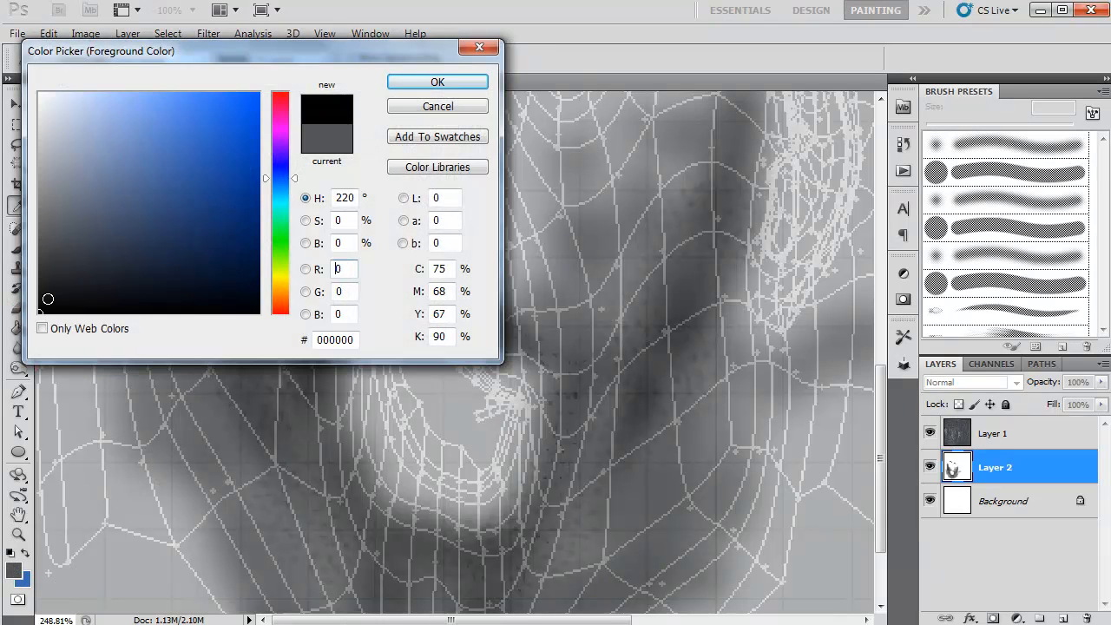
click(45, 278)
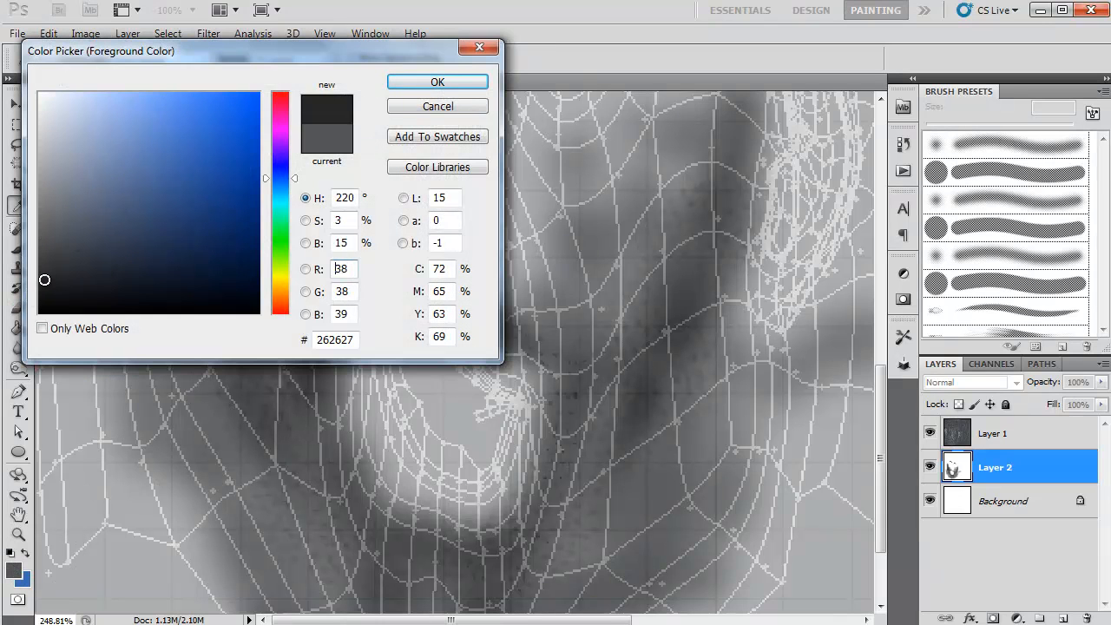
click(482, 81)
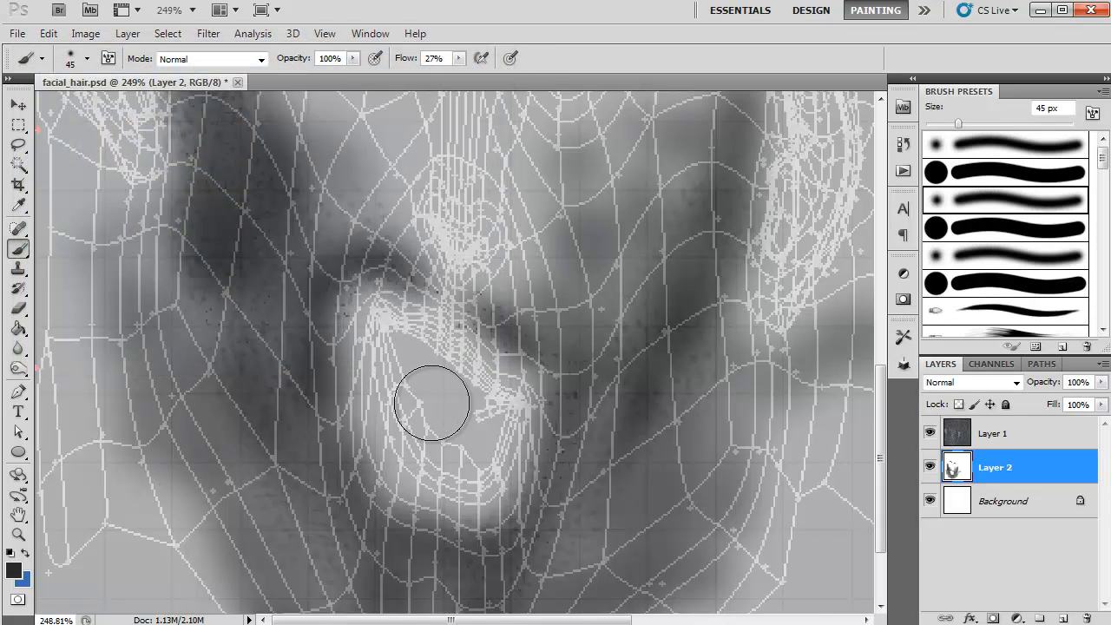
key(bracketleft)
key(bracketleft)
key(bracketleft)
key(bracketleft)
key(bracketleft)
key(bracketleft)
key(bracketleft)
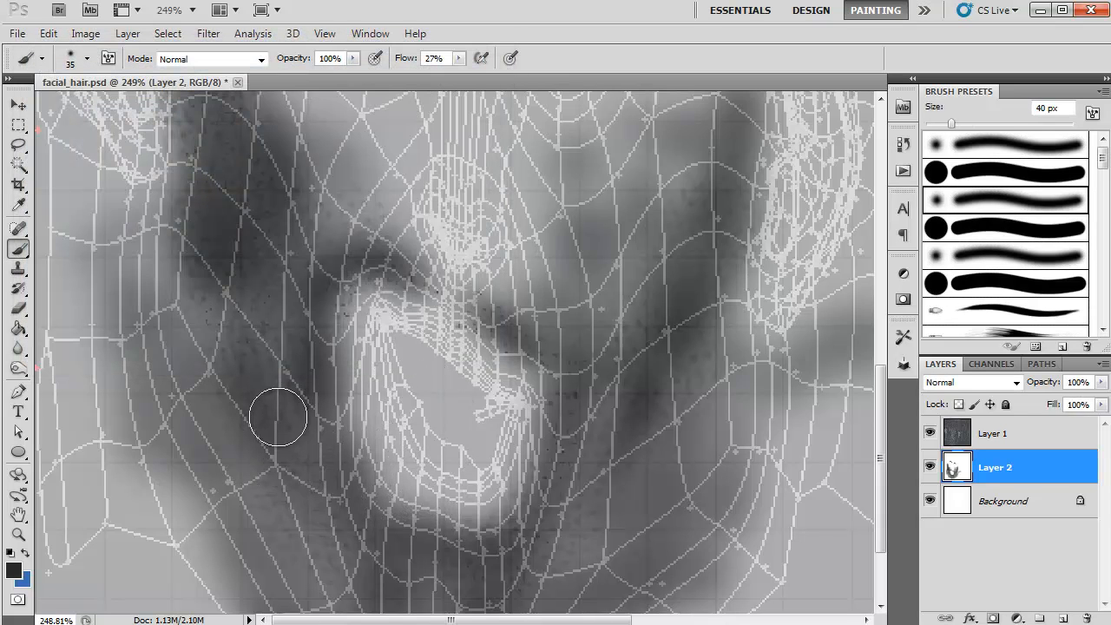
key(bracketleft)
key(bracketleft)
key(bracketleft)
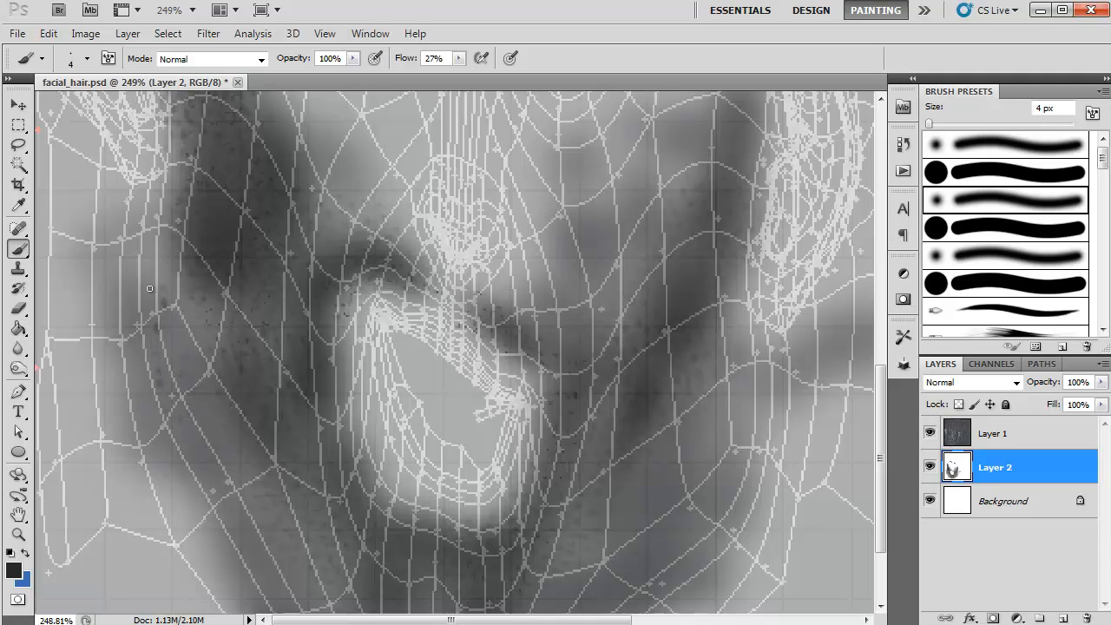
key(bracketleft)
Step: Paint fine dark stubble dots and short strokes over the shaded jaw, neck and underside of the chin
click(164, 257)
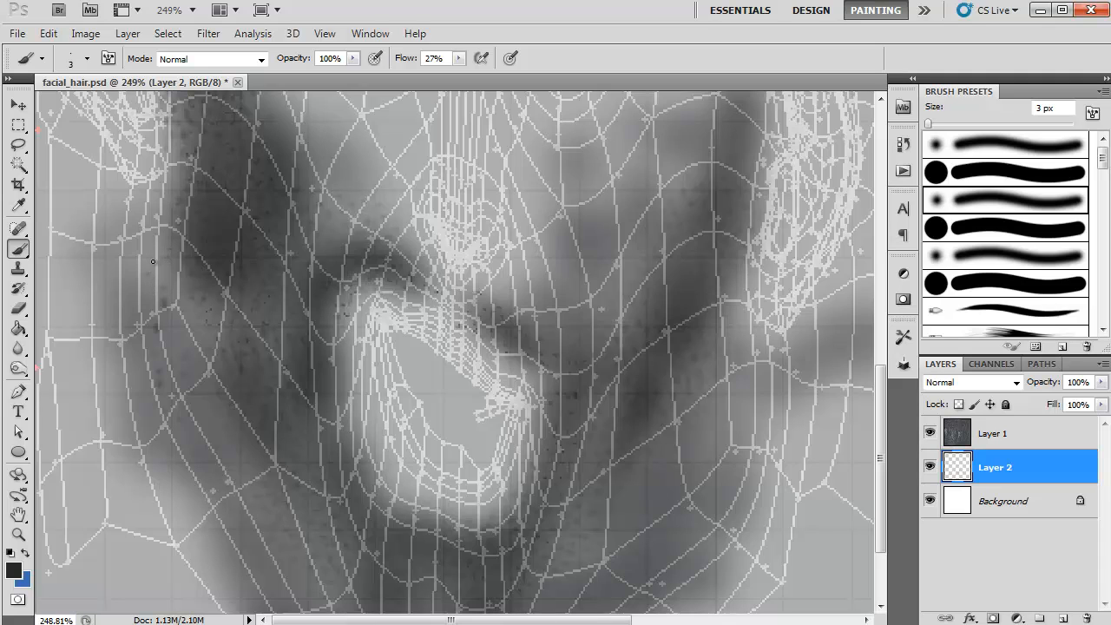
click(107, 256)
mouse_move(128, 256)
mouse_down()
mouse_move(99, 332)
mouse_move(120, 298)
mouse_move(110, 286)
mouse_move(127, 310)
mouse_up()
click(118, 318)
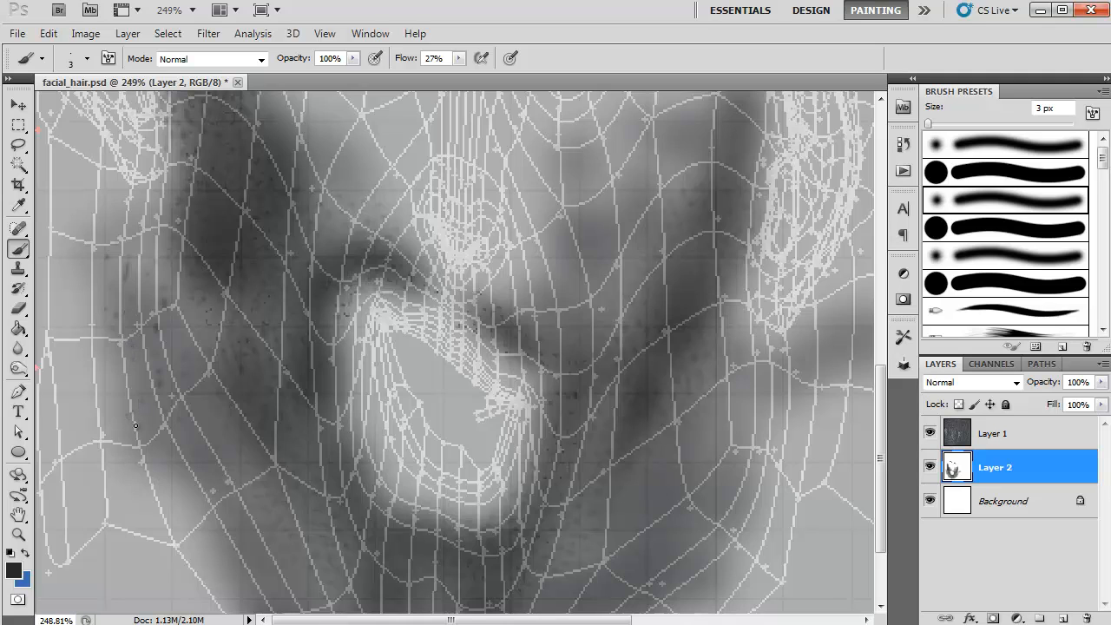
click(206, 492)
click(183, 506)
drag(425, 432, 429, 278)
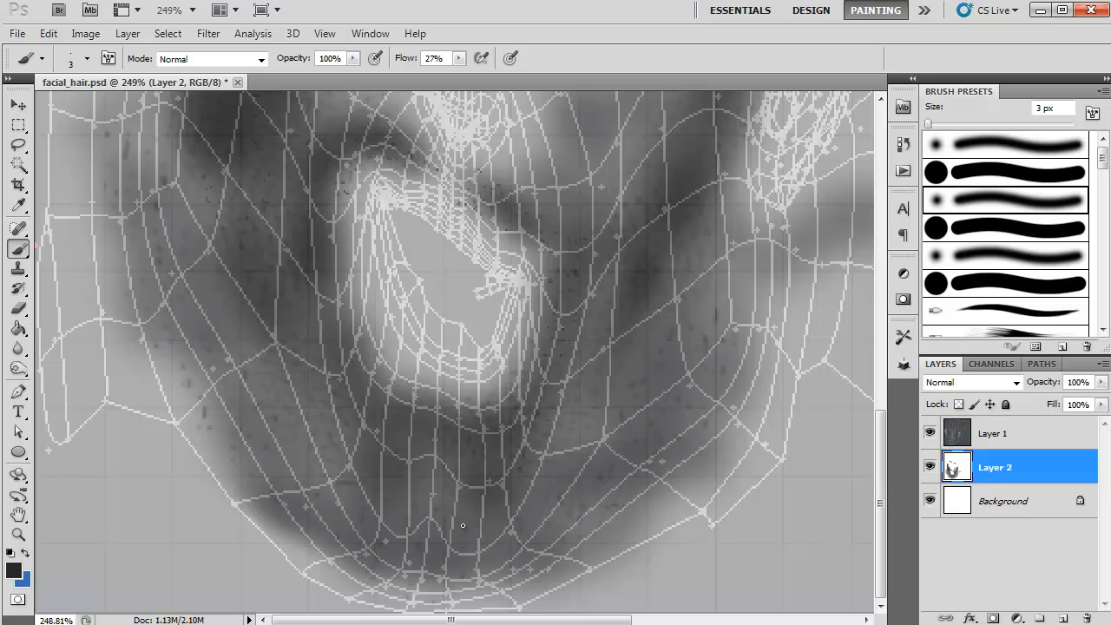
Step: Hide the UV wireframe layer and save the map in Targa format as facial_hair_v02.tga in the tatoos folder
click(928, 433)
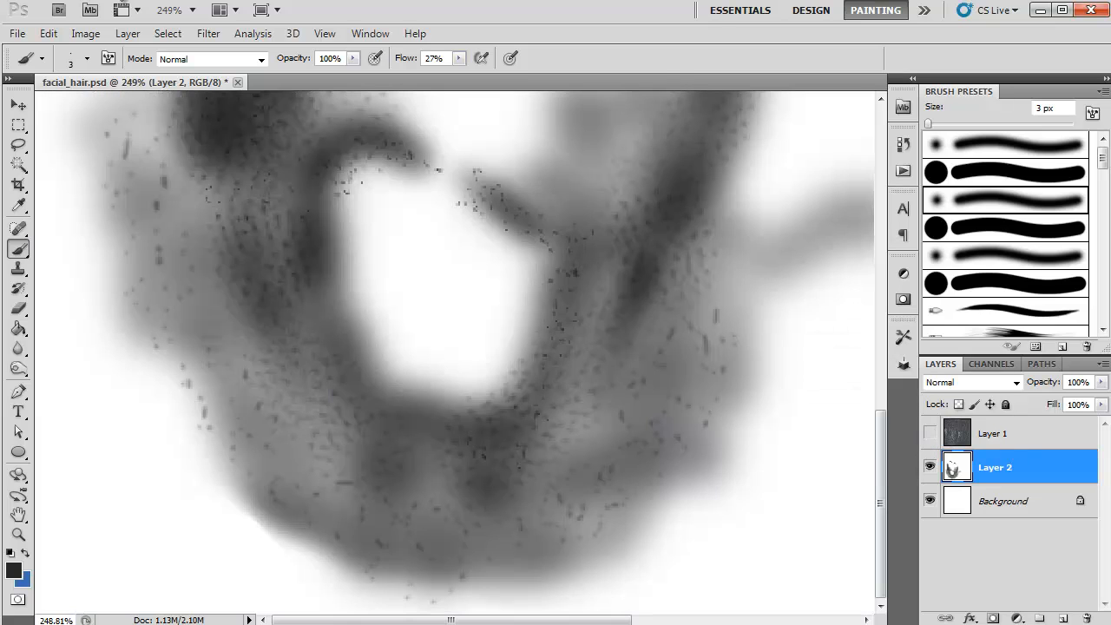
click(17, 33)
click(85, 300)
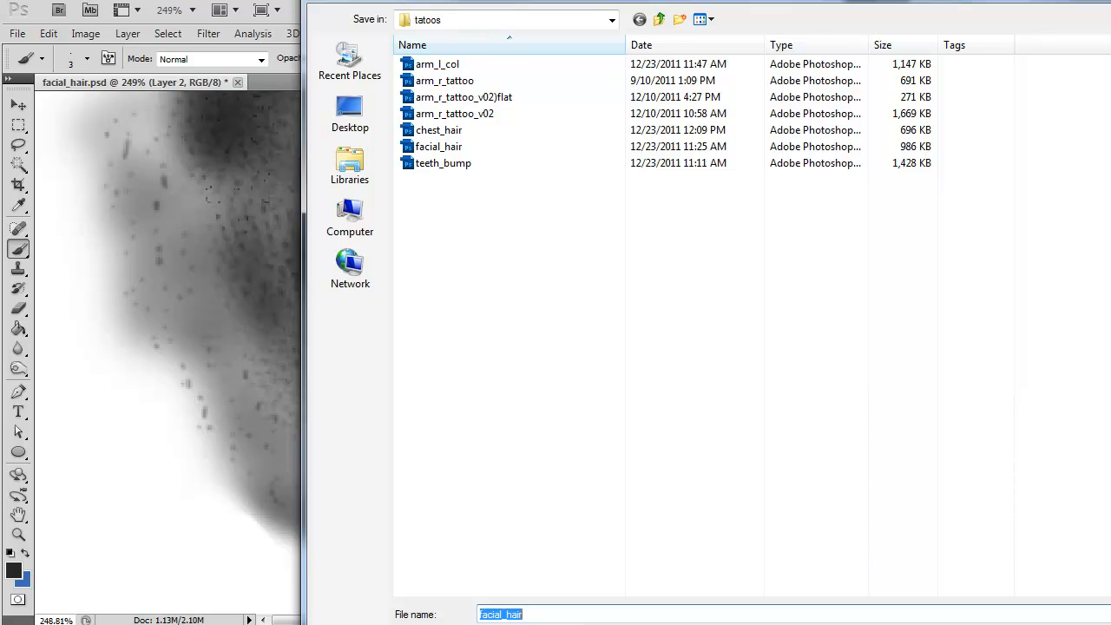
click(607, 624)
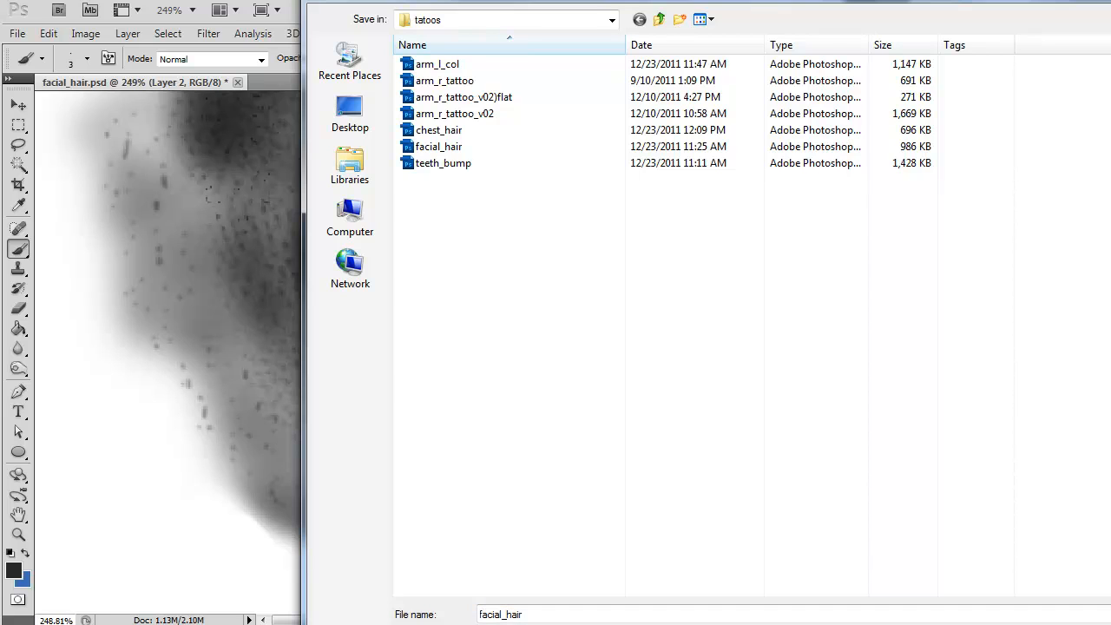
click(607, 623)
double_click(526, 617)
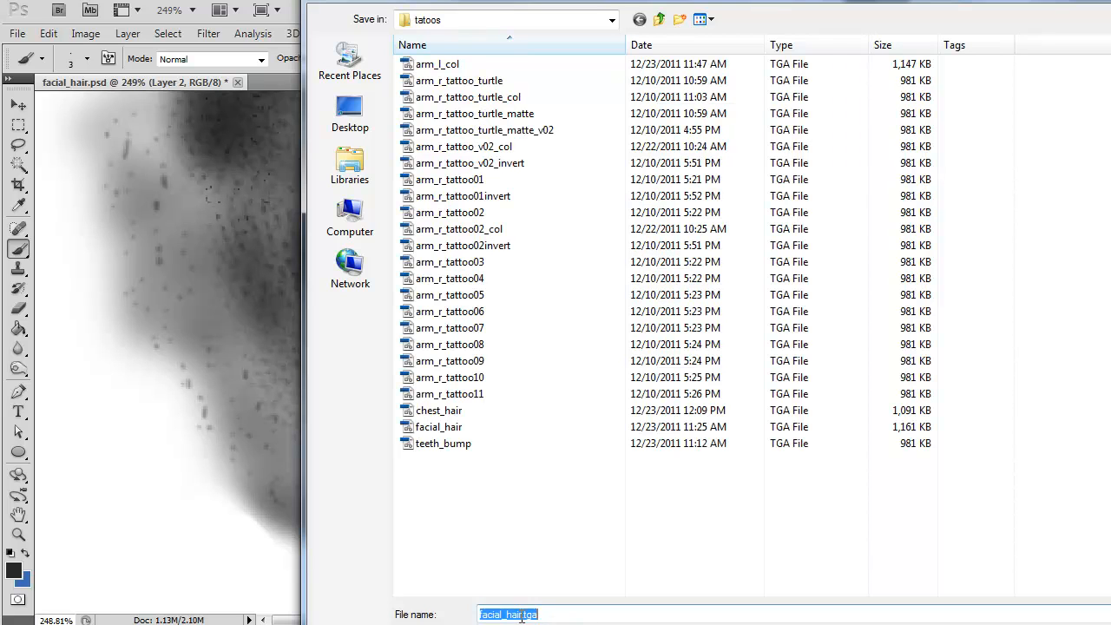
click(641, 612)
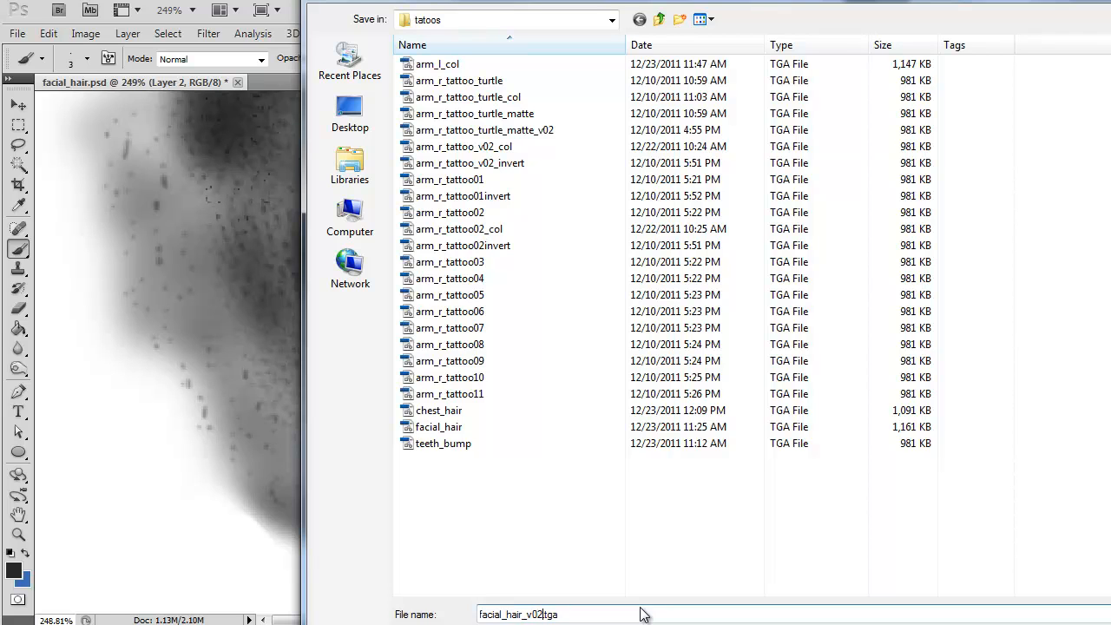
key(Return)
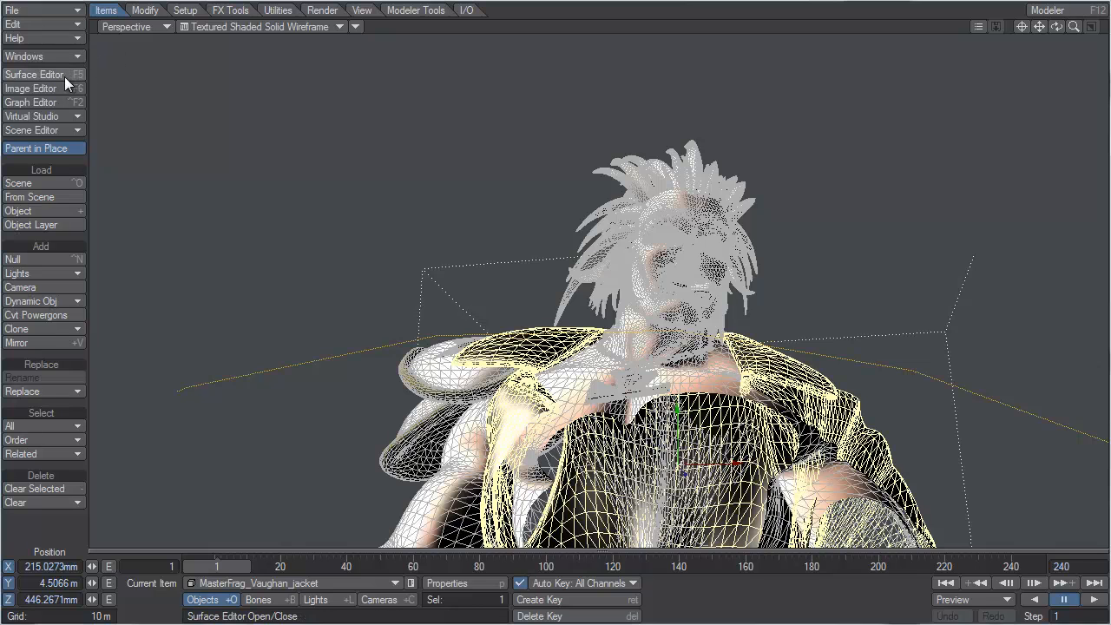
Step: Replace the facial_hair.tga image in the scene with facial_hair_v02.tga from the tatoos folder
click(50, 88)
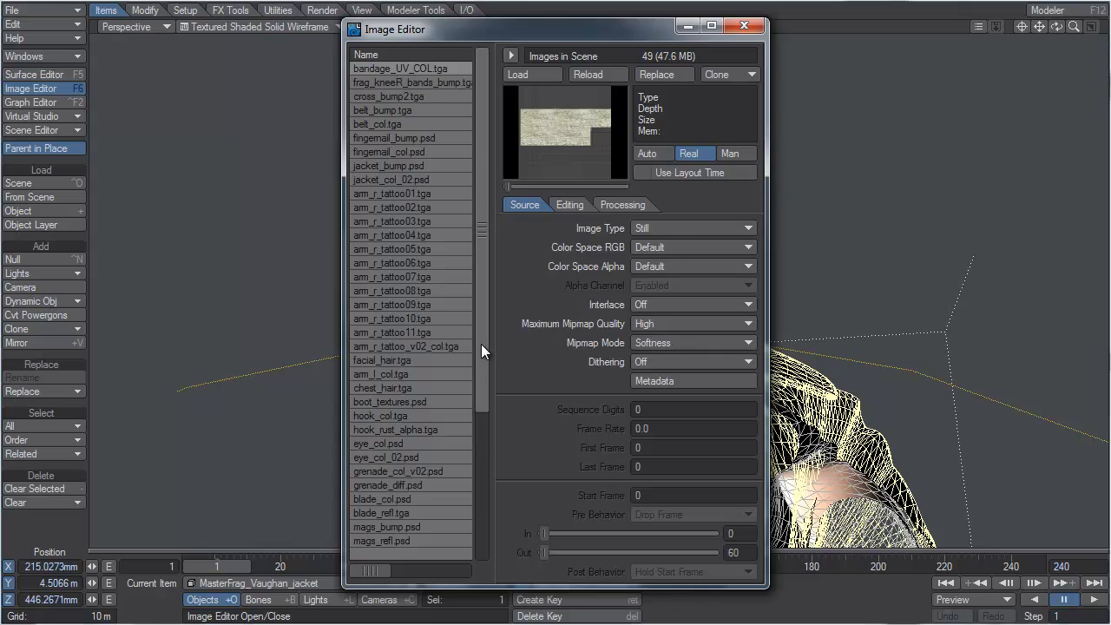
drag(480, 343, 482, 498)
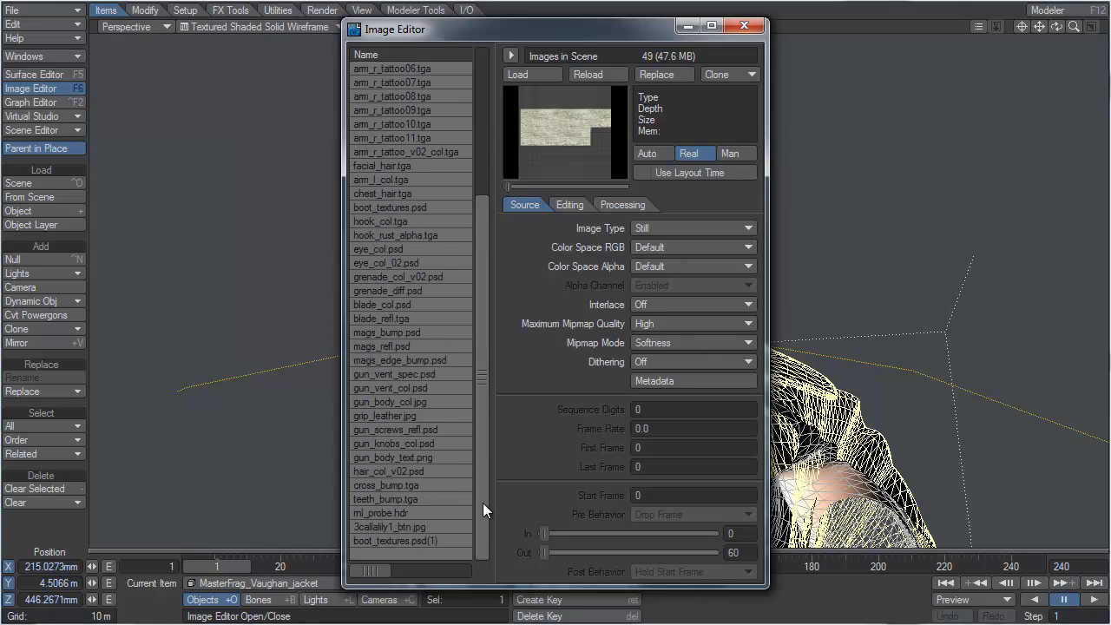
drag(483, 501, 482, 471)
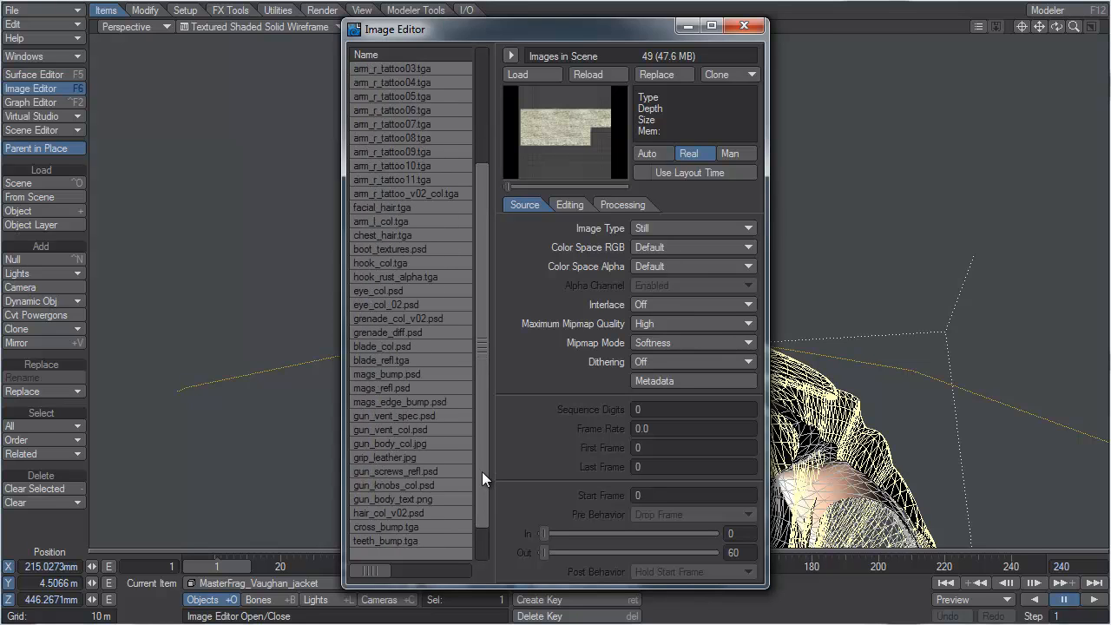
click(407, 209)
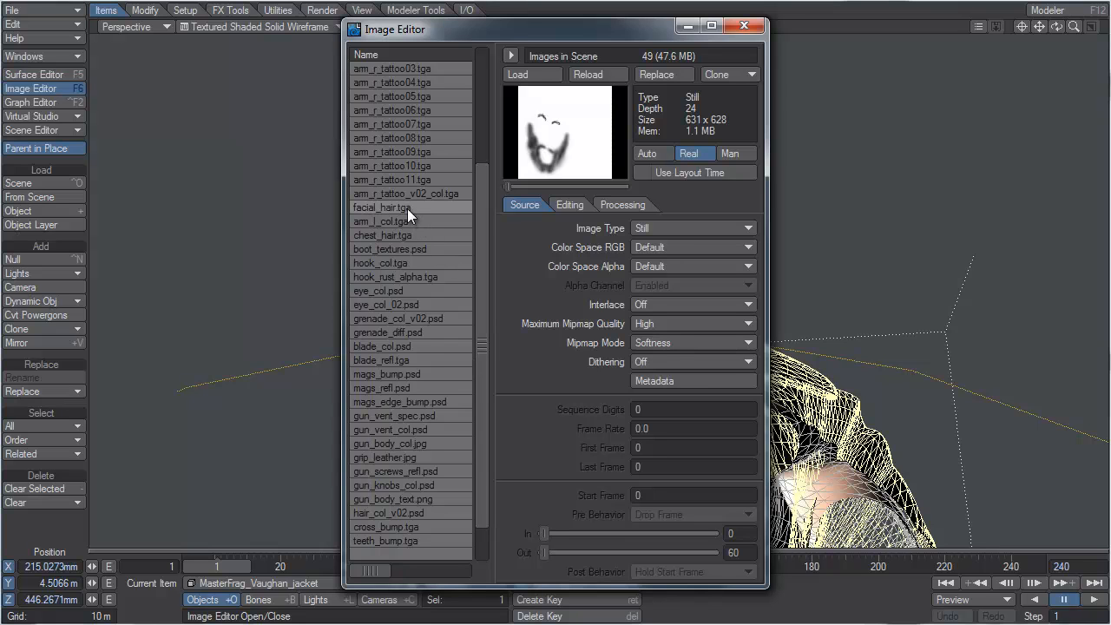
click(664, 74)
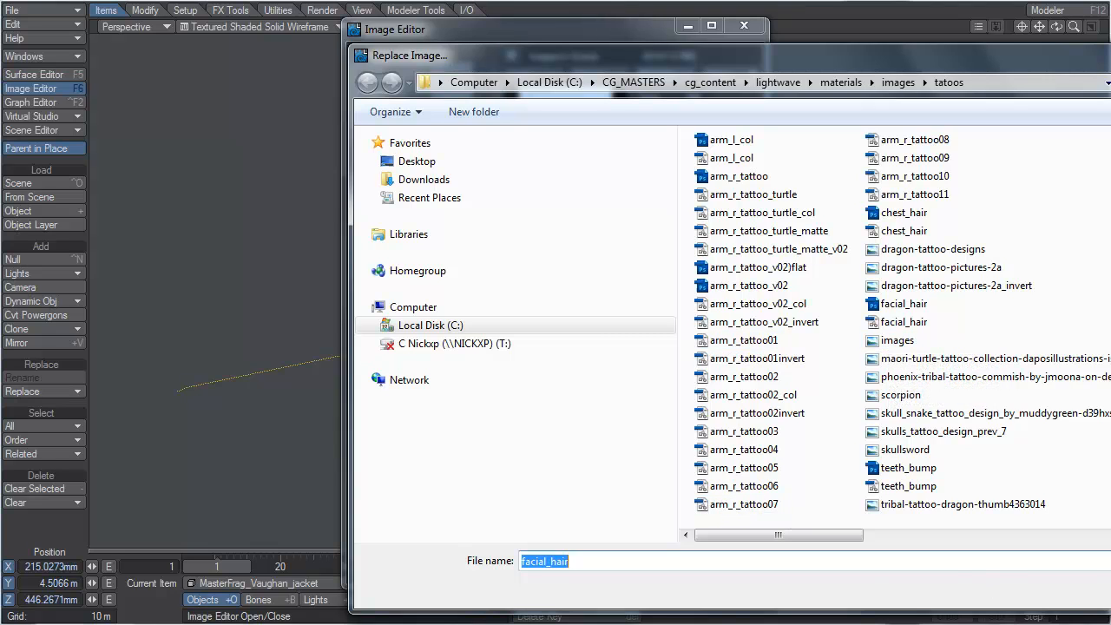
key(Escape)
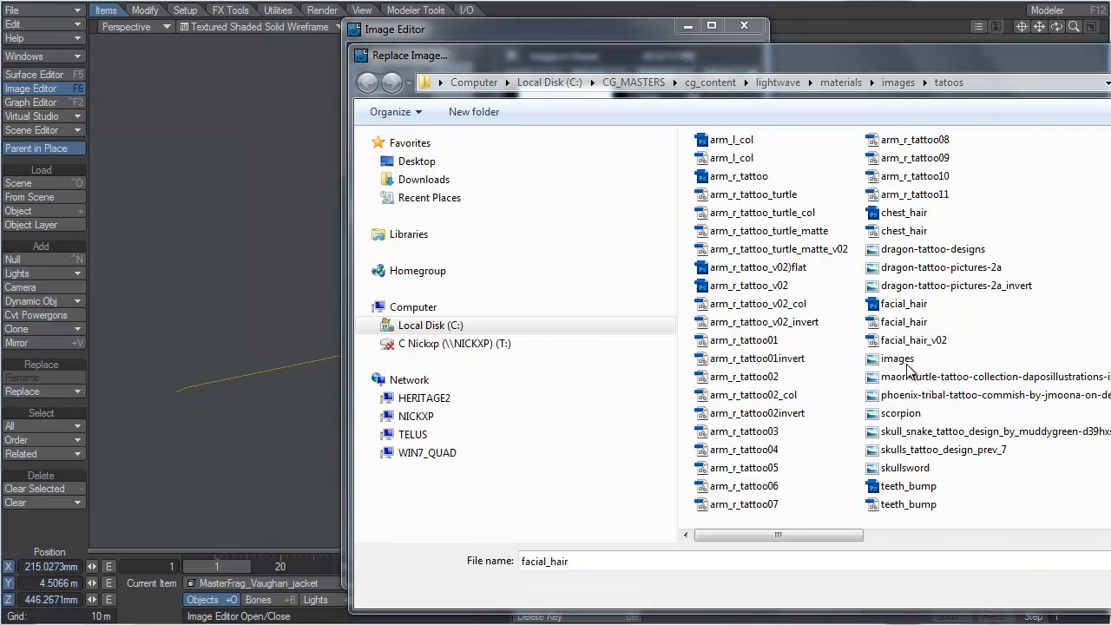
click(912, 340)
key(Return)
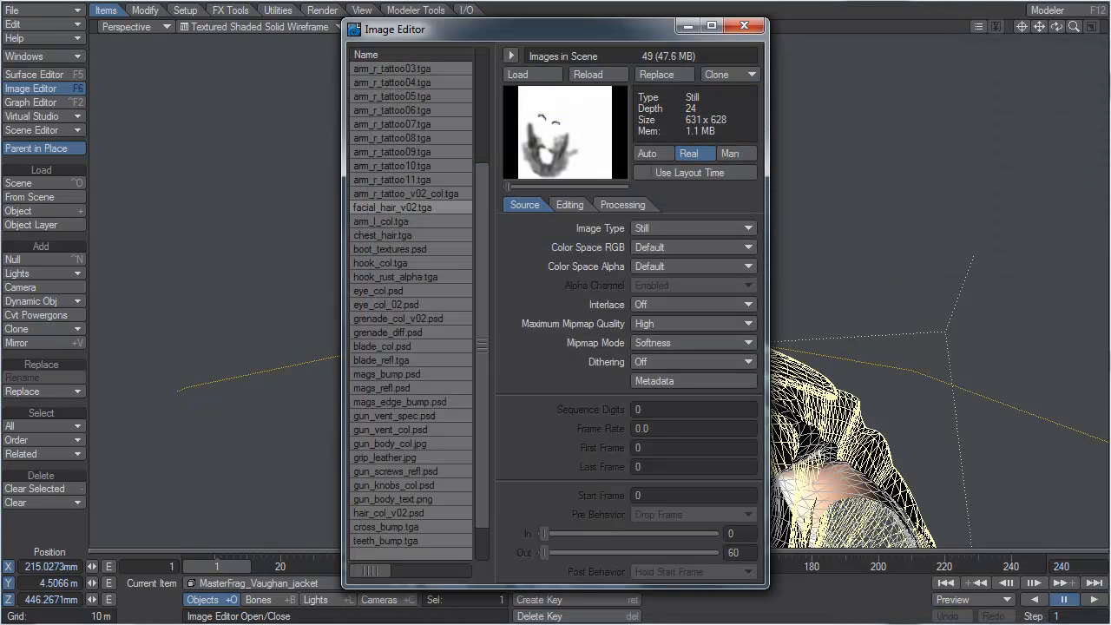
click(743, 26)
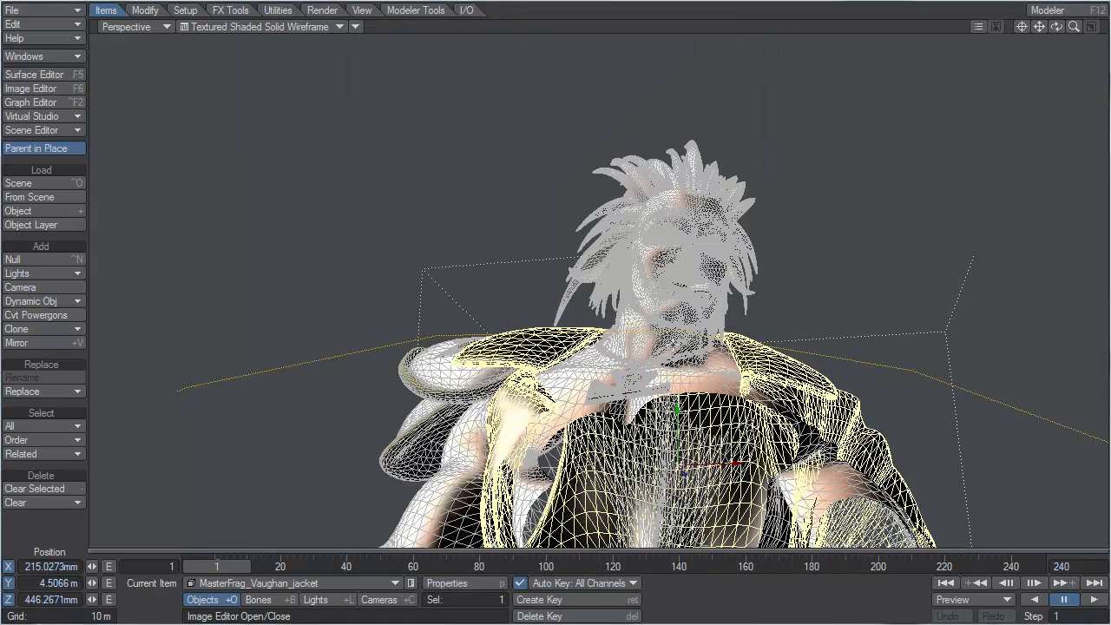
Step: Switch the perspective viewport to VPR and open the node network of the body object's skin surface
click(194, 27)
click(182, 93)
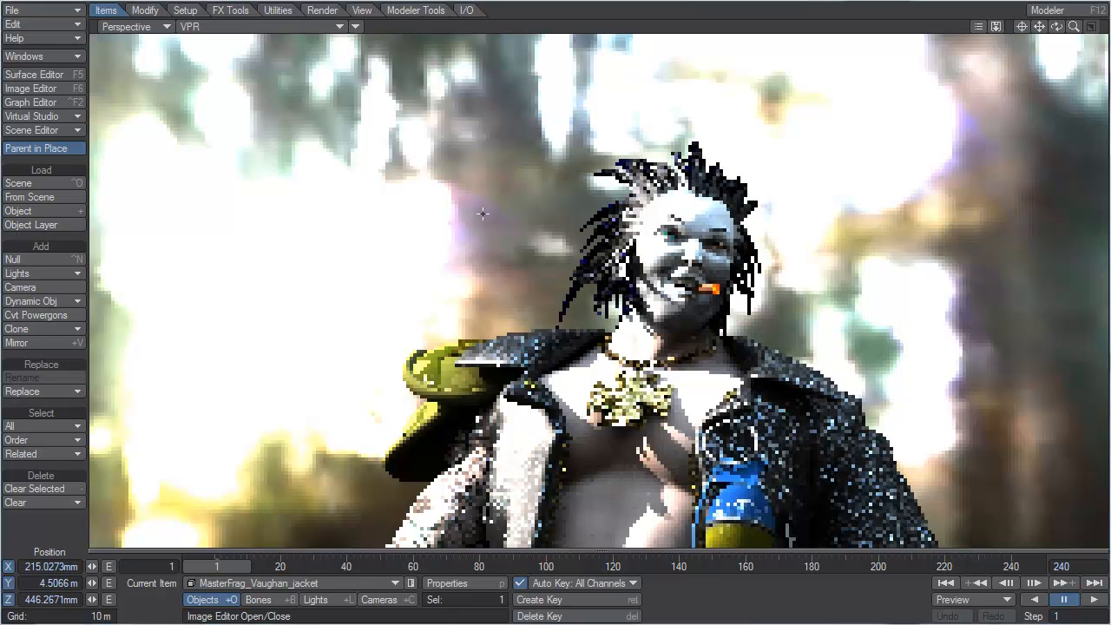
click(45, 74)
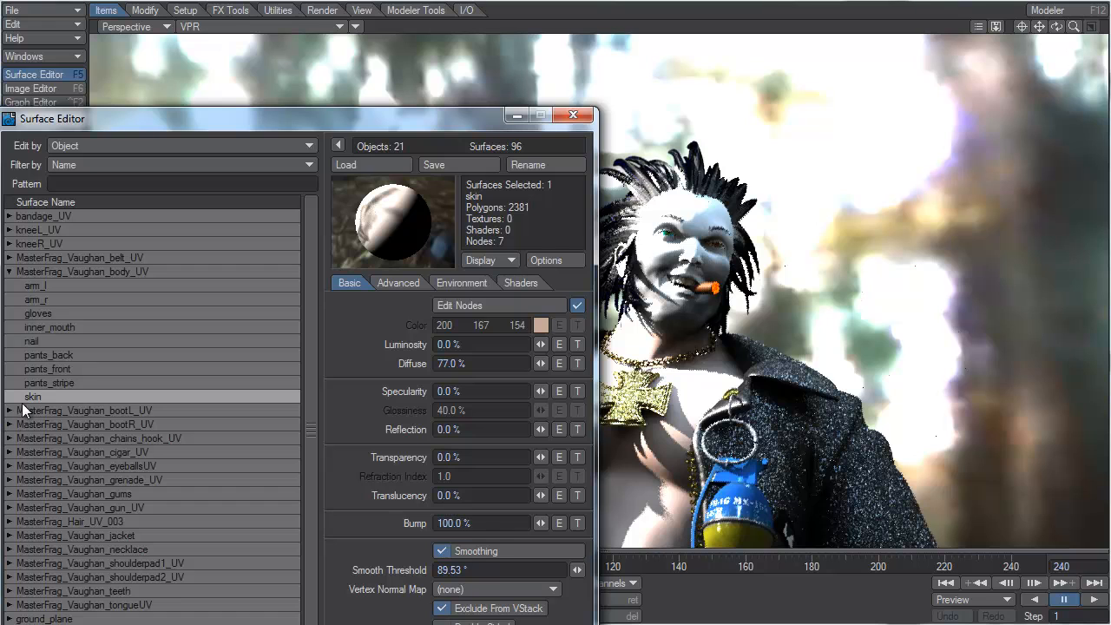
click(513, 304)
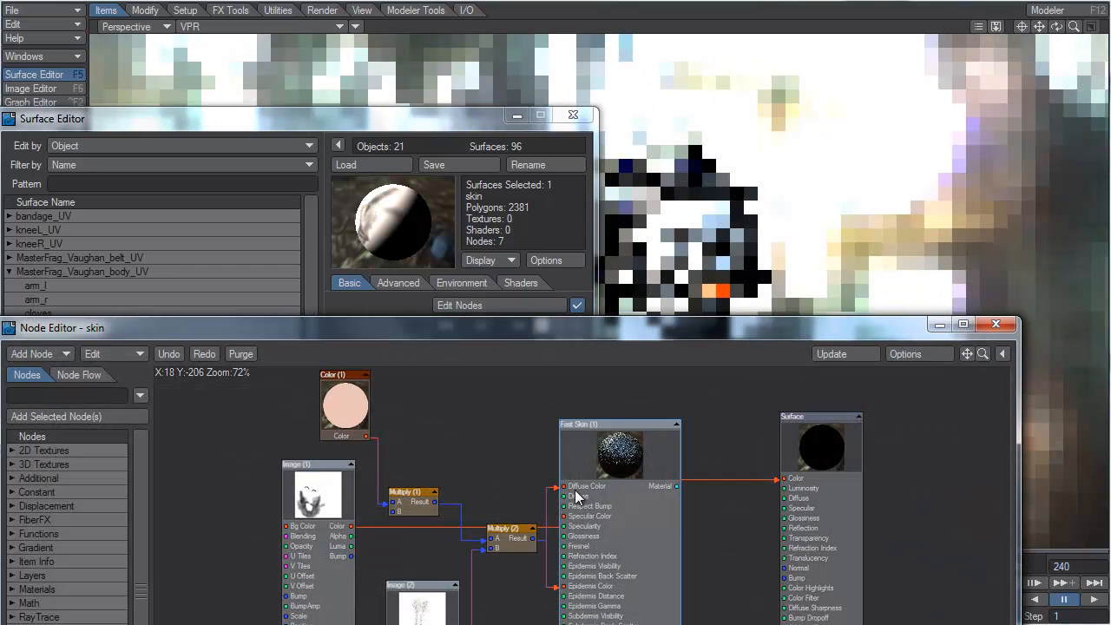
drag(601, 328, 538, 14)
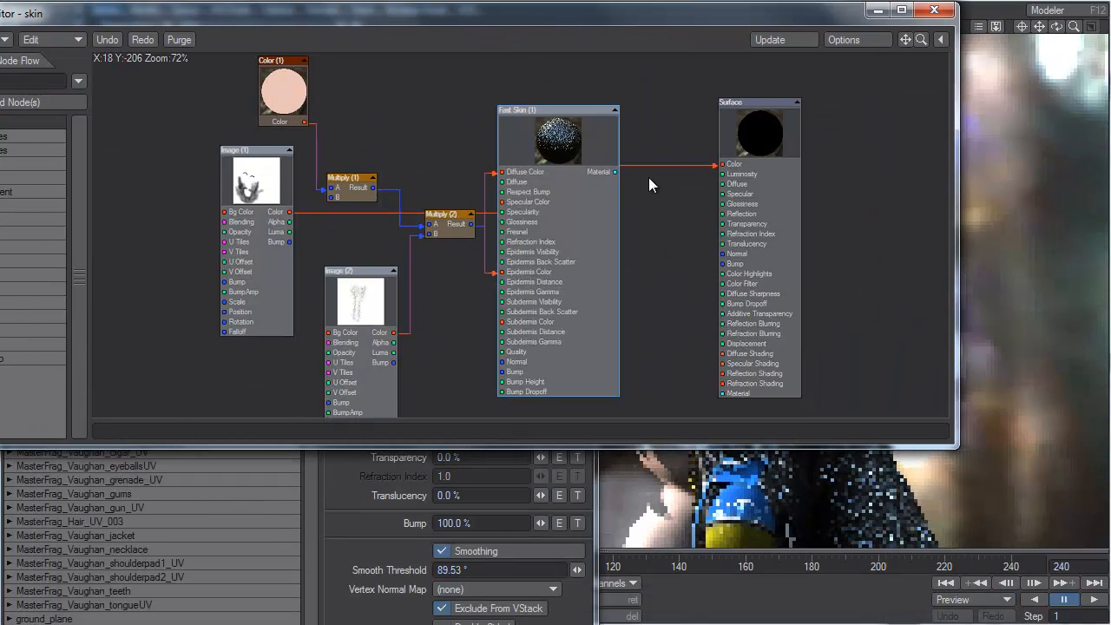
Step: Connect Fast Skin (1)'s Material output to the Surface node's Material input and Image (1)'s Color output to Multiply (1)'s B input
drag(615, 172, 721, 395)
drag(719, 164, 568, 178)
drag(502, 171, 466, 193)
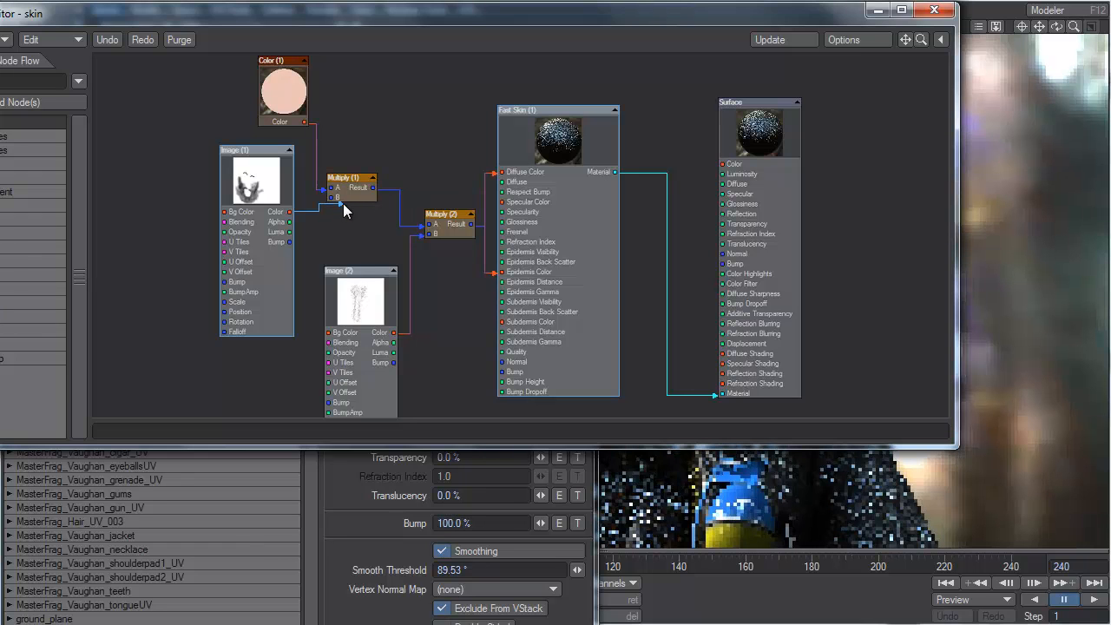
click(936, 9)
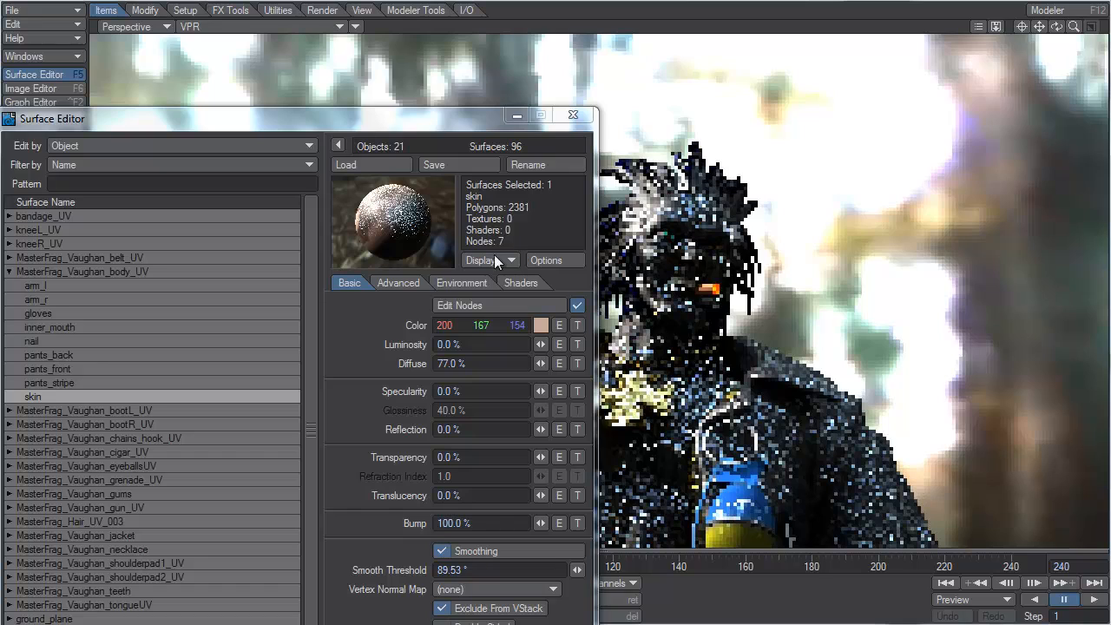
Step: In the skin surface's nodes, replace the Image (1) Color link into Multiply (1)'s B input with Image (1)'s Bump output
click(493, 304)
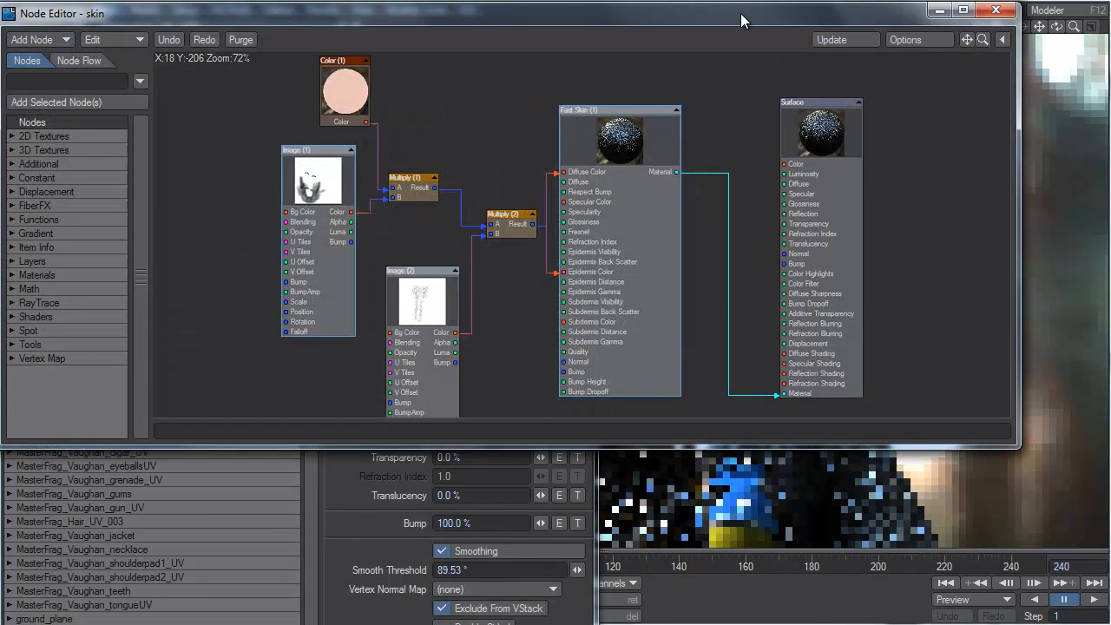
drag(740, 19, 638, 313)
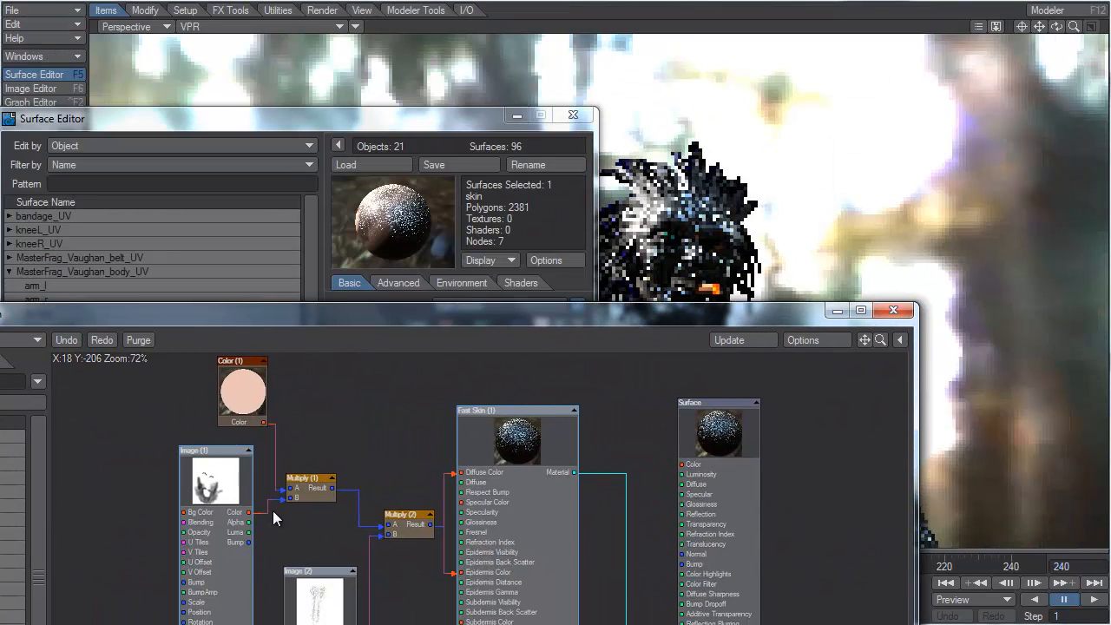
drag(281, 498, 277, 501)
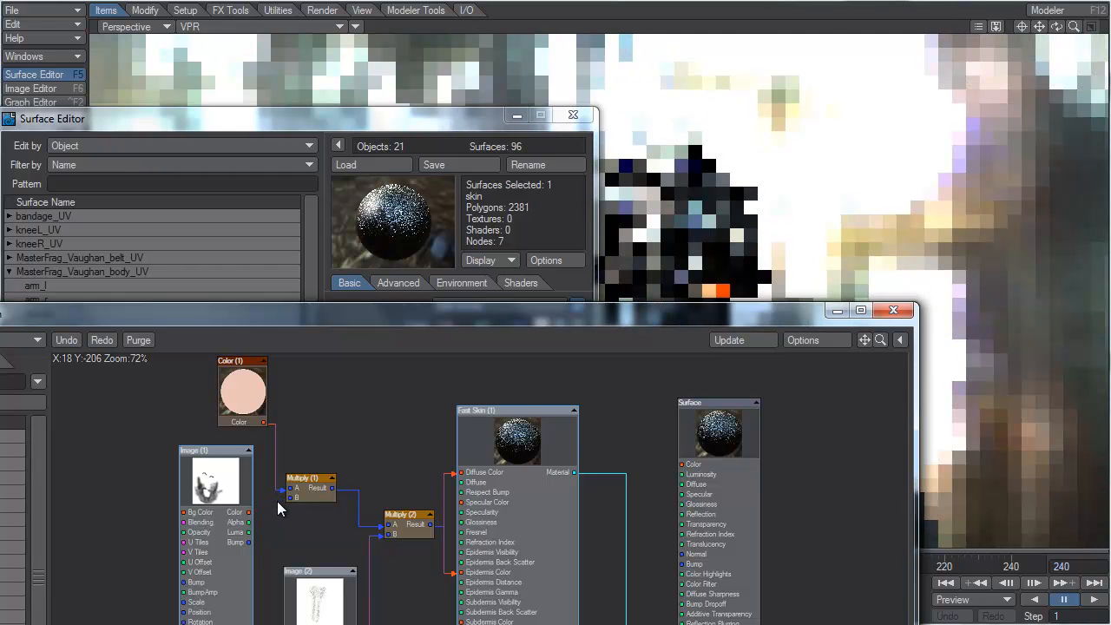
drag(246, 542, 289, 497)
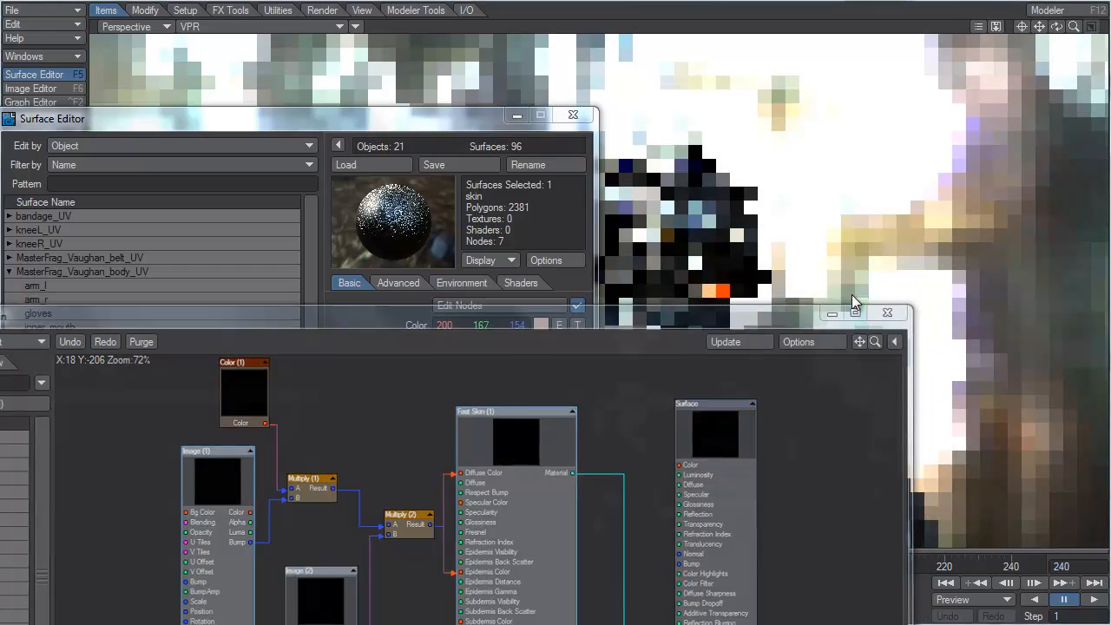
click(892, 310)
Step: Return the viewport to Textured Shaded Solid Wireframe and render the current frame to check the skin
click(217, 26)
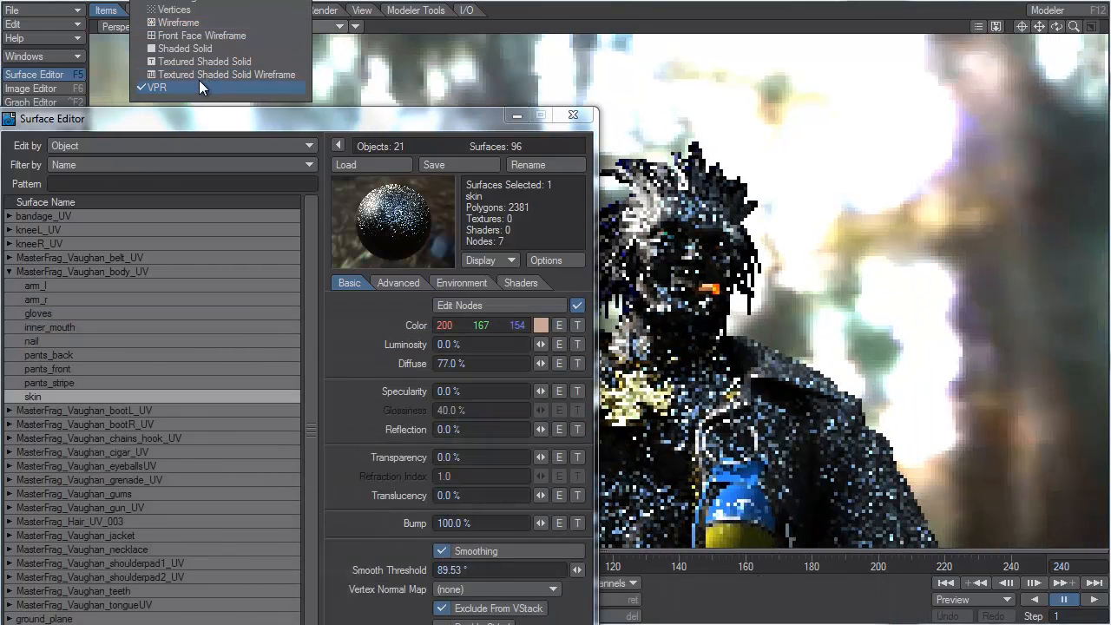
click(204, 74)
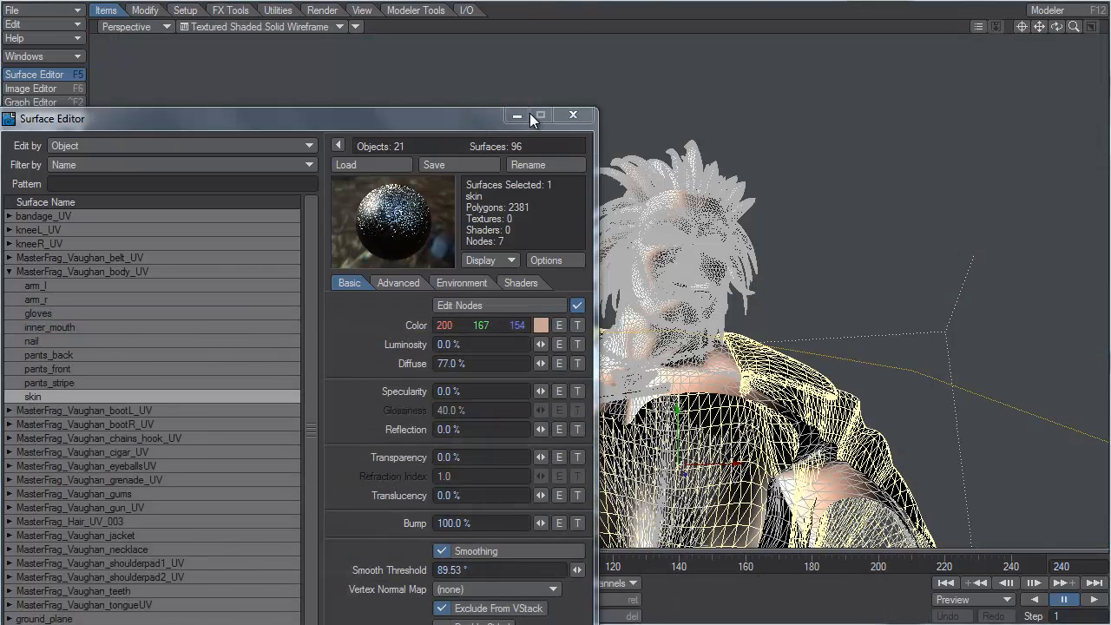
key(F9)
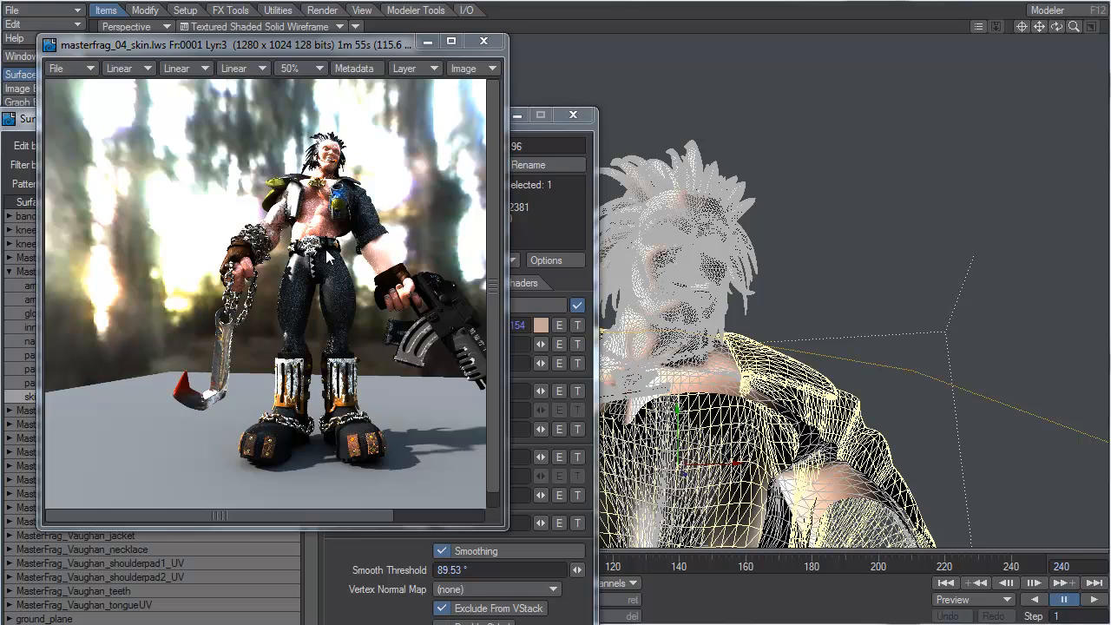
click(430, 42)
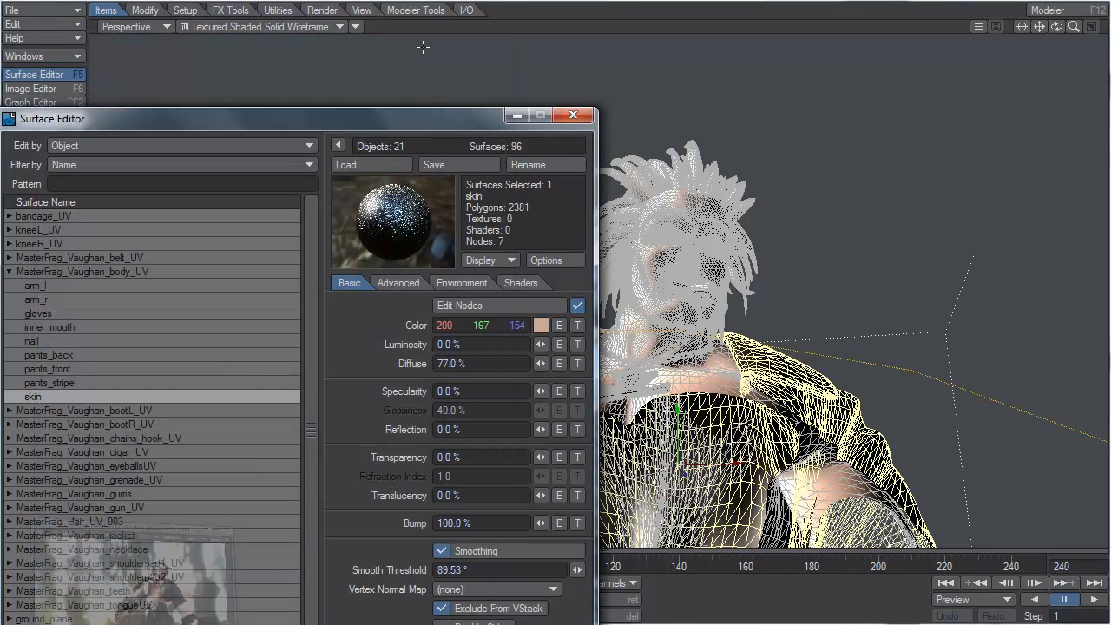
Step: Save all objects in the scene
click(37, 10)
mouse_move(47, 60)
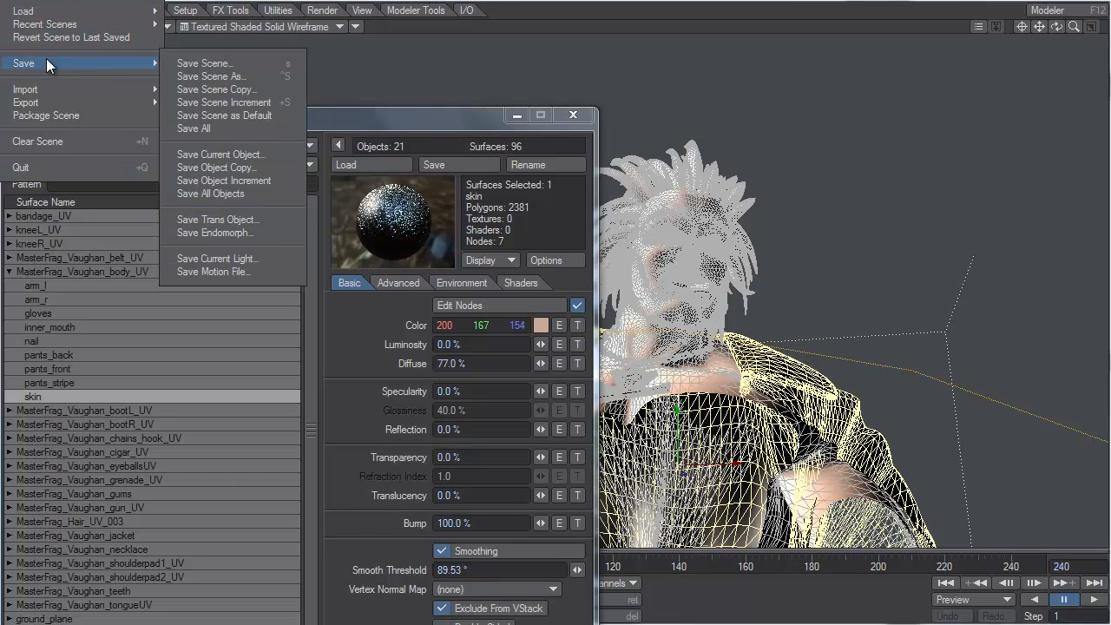
click(240, 193)
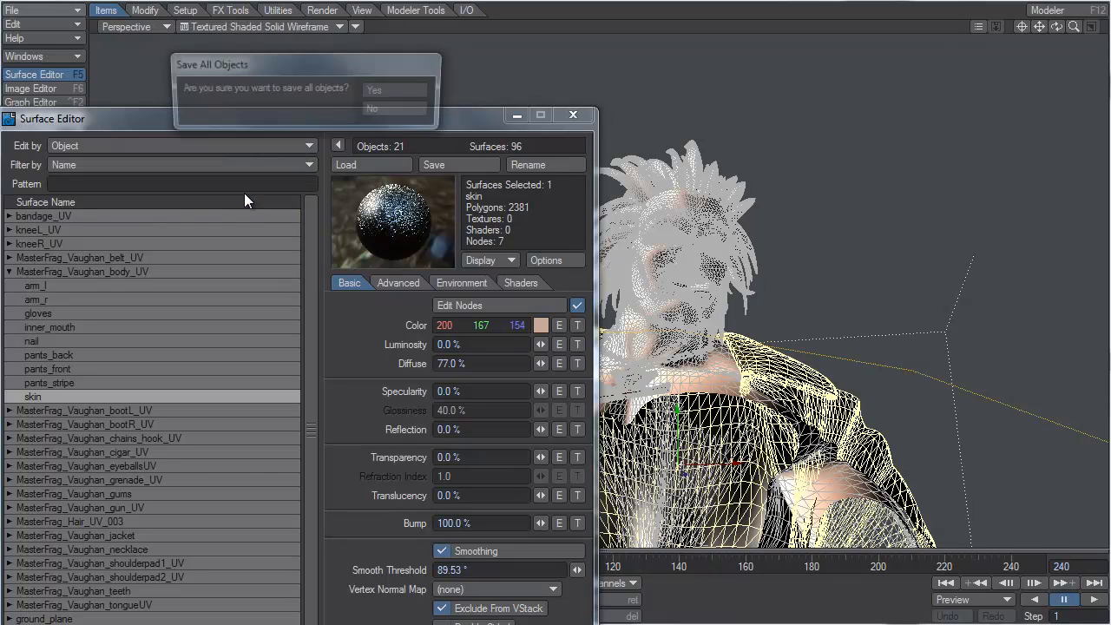
click(395, 91)
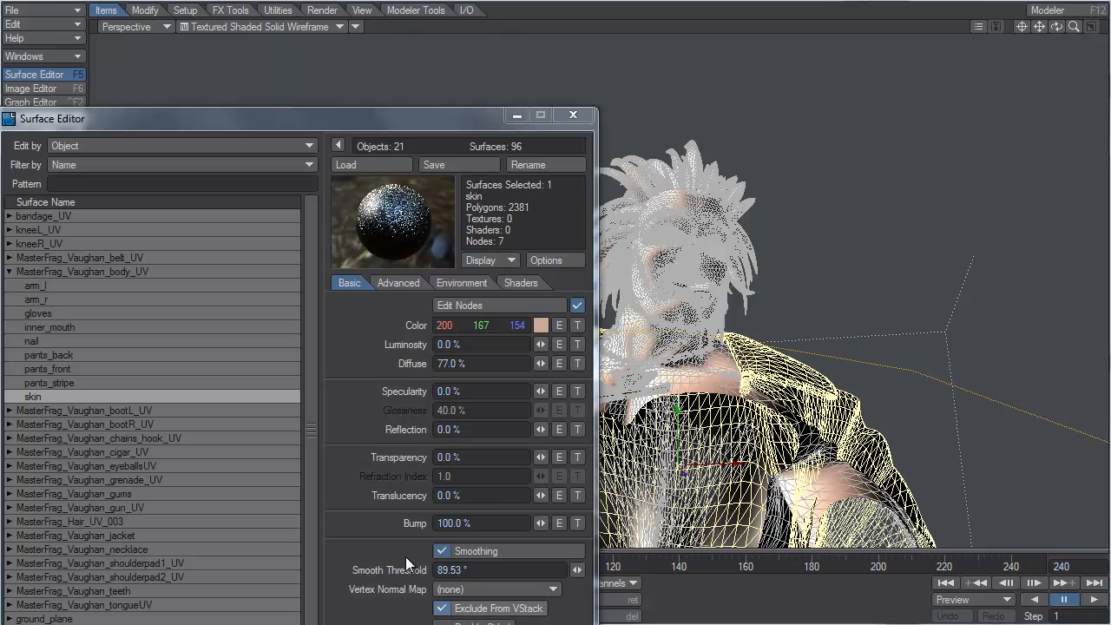
Step: Examine the belt_skull surface's basic and environment settings and the image map layer of its bump texture
click(9, 273)
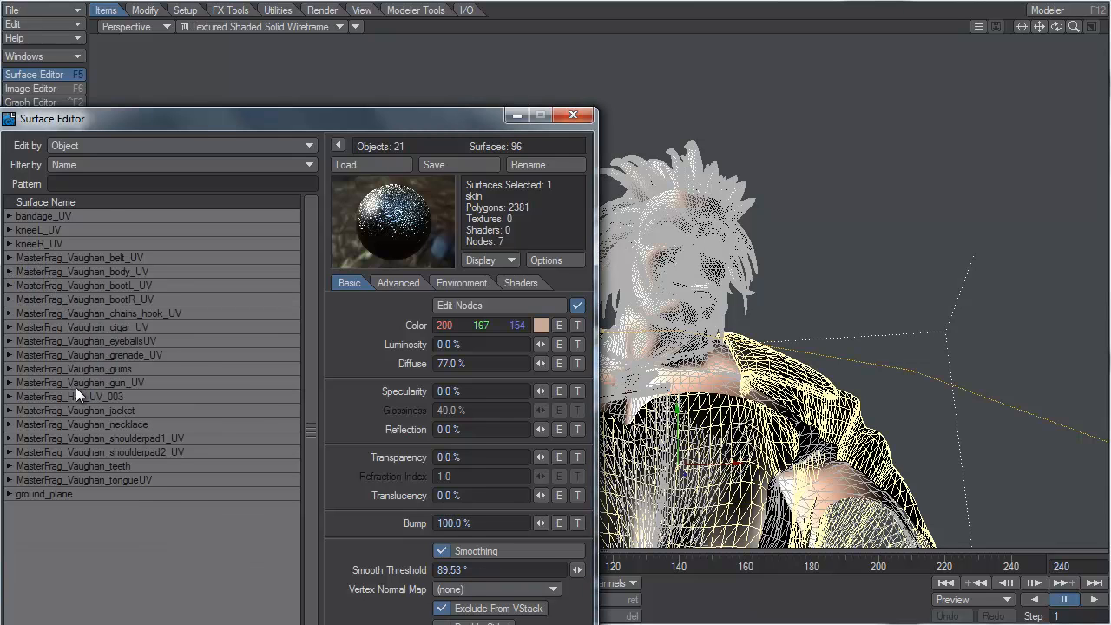
click(7, 258)
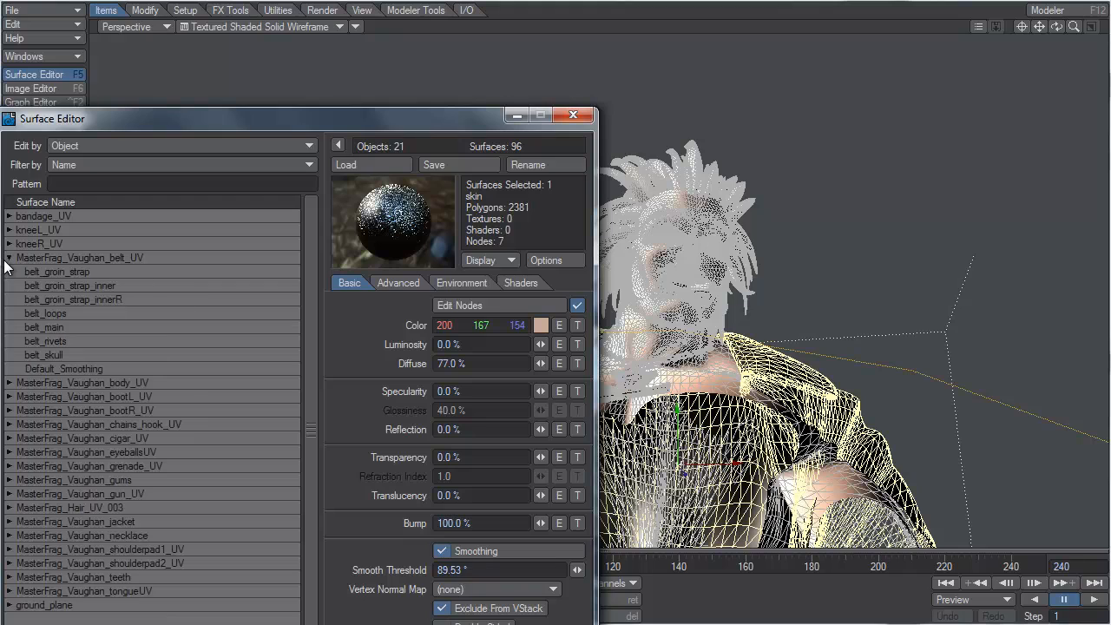
click(62, 354)
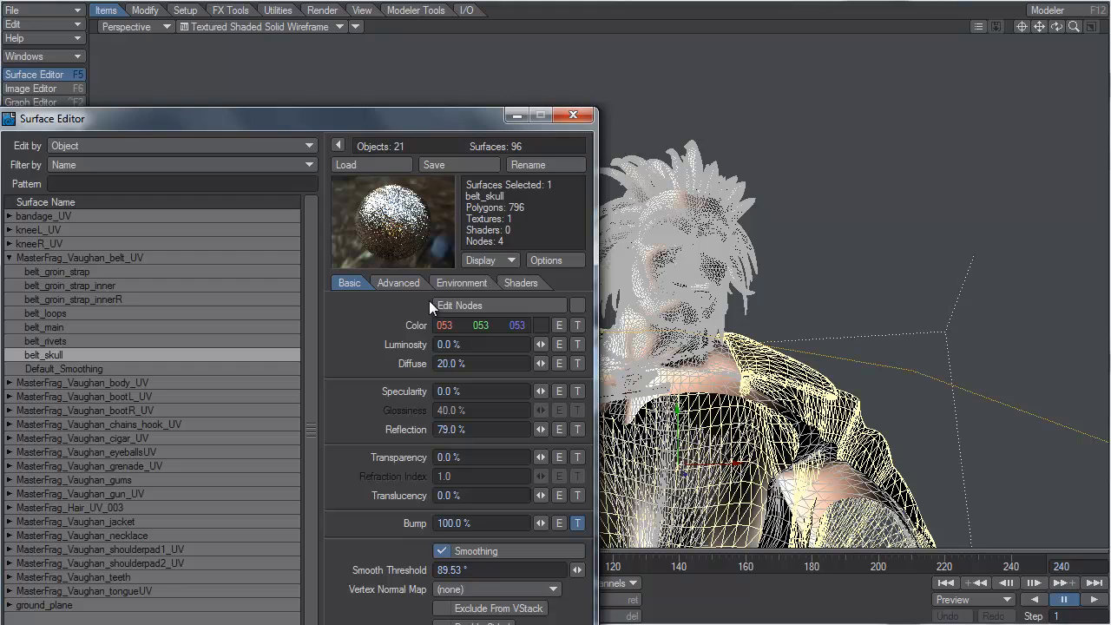
click(409, 283)
click(474, 284)
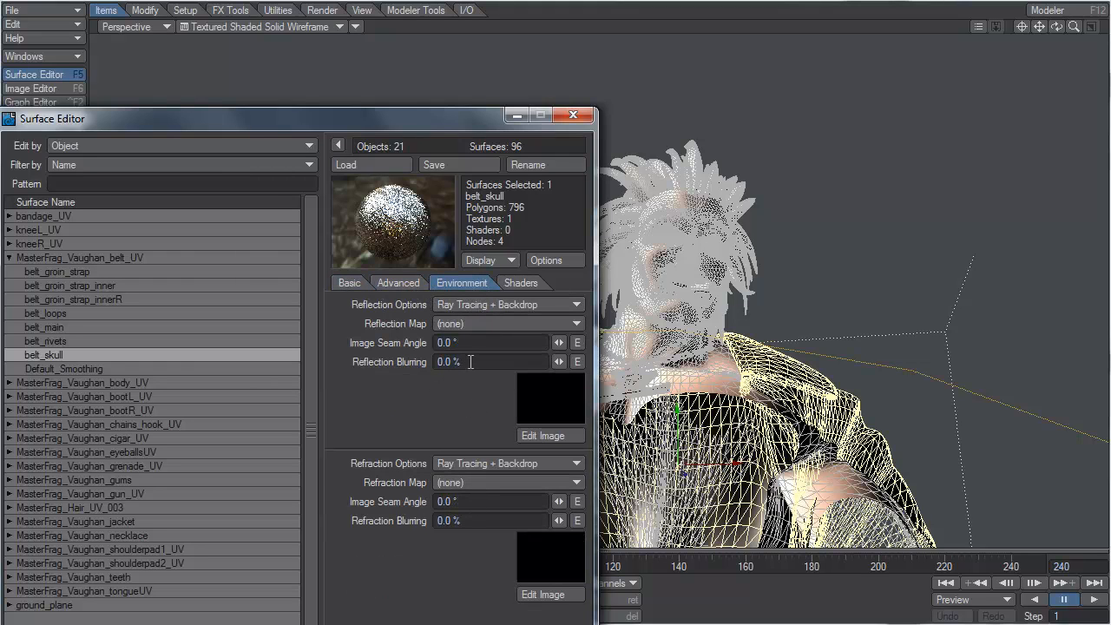
click(359, 284)
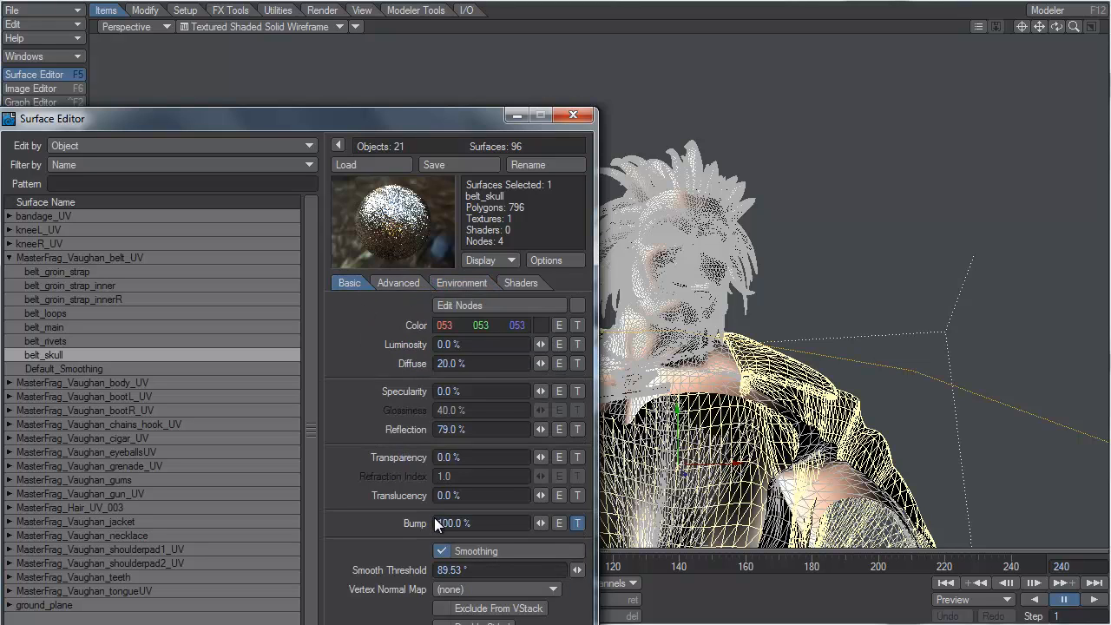
click(576, 523)
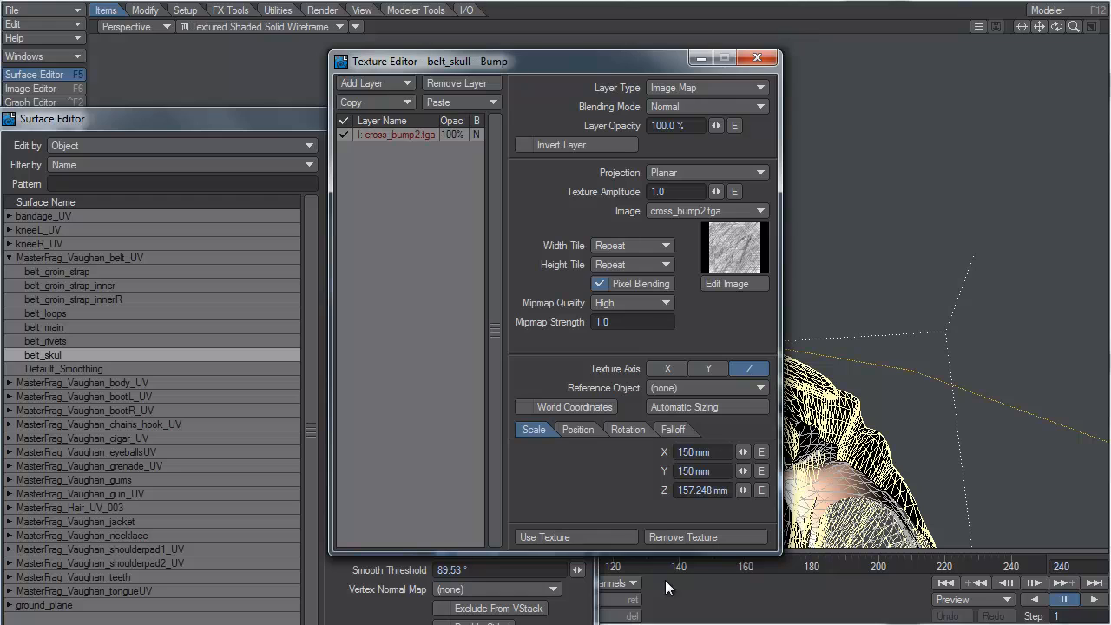
click(627, 537)
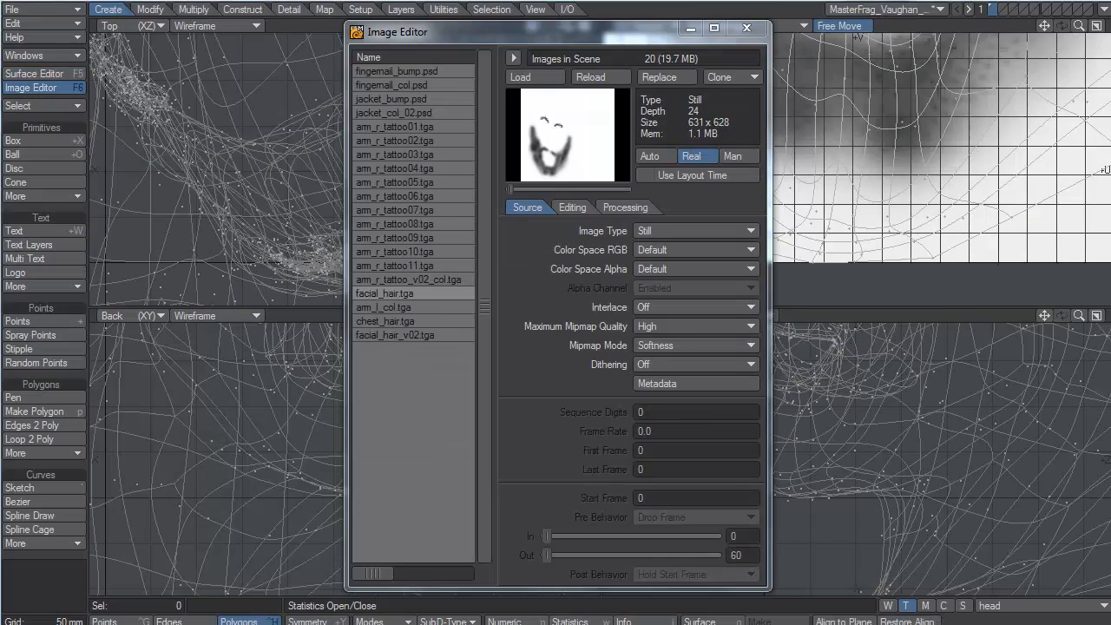
Step: In Modeler, switch to the MasterFrag_Vaughan_belt_UV object and fit it in all viewports
click(774, 21)
click(879, 11)
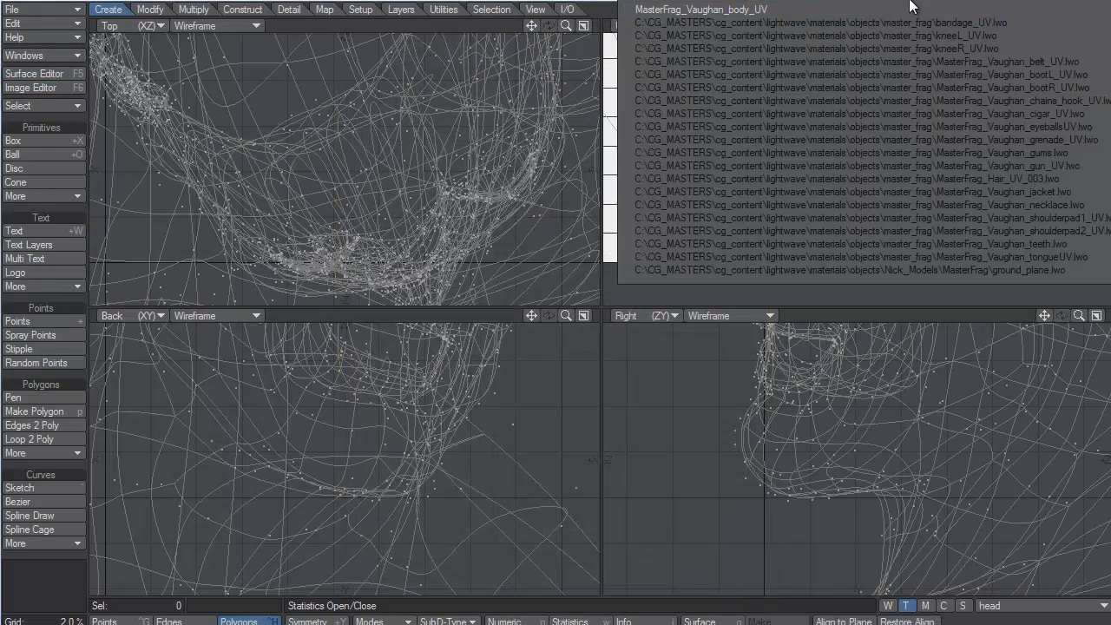
click(977, 60)
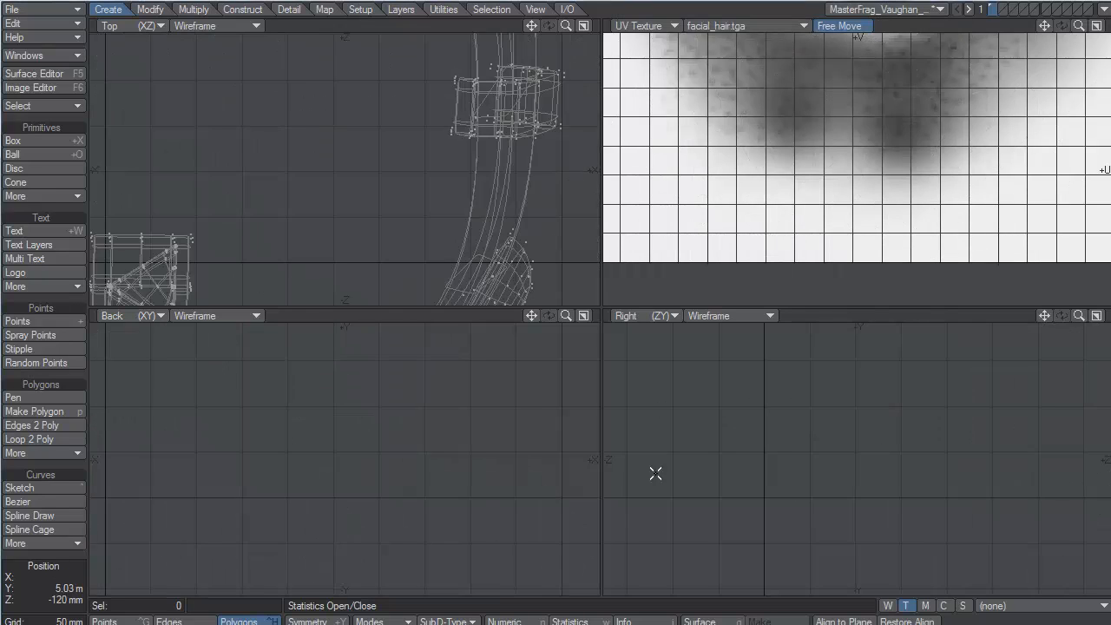
key(a)
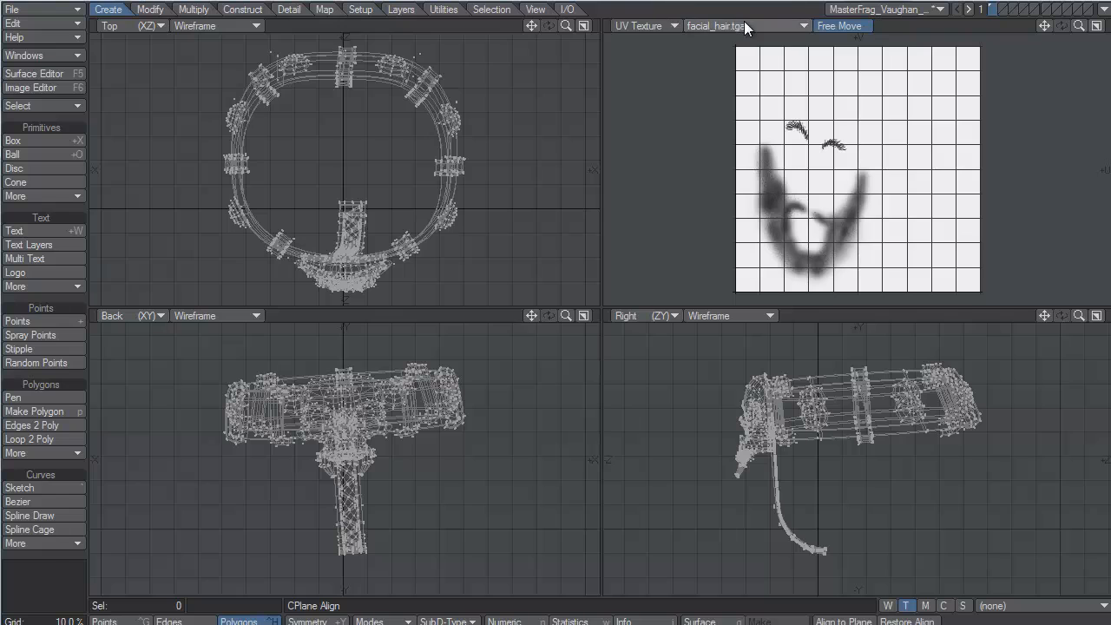
Step: Select the belt UV texture map to display the belt object's UV layout
click(998, 605)
click(1011, 617)
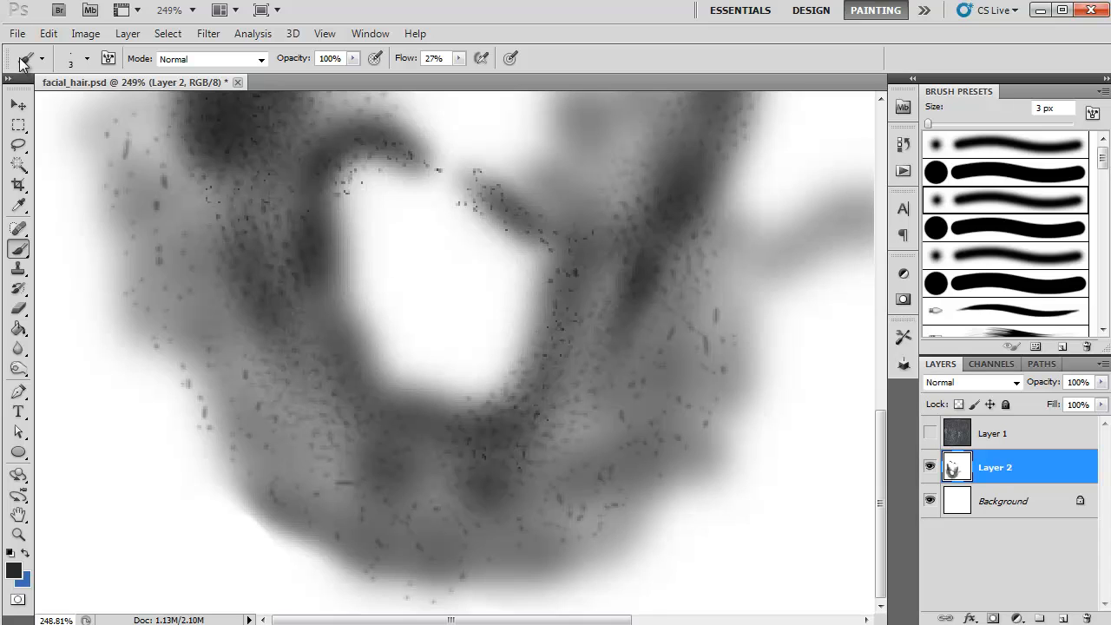
Step: Switch to Photoshop and open the belt PSD from the images folder, one level above tatoos
click(16, 33)
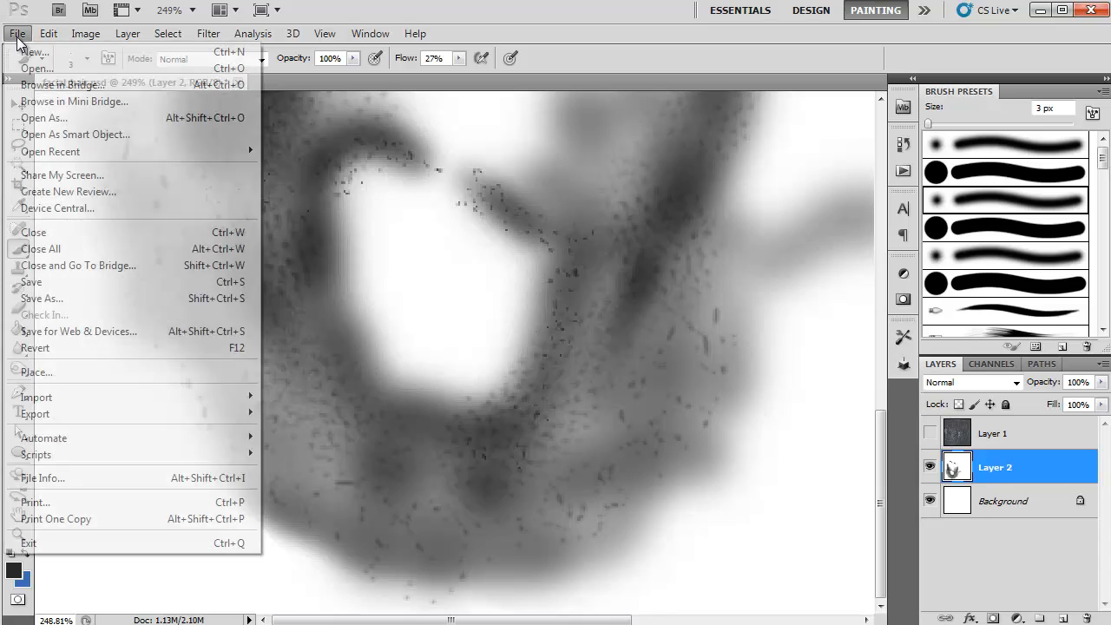
click(37, 69)
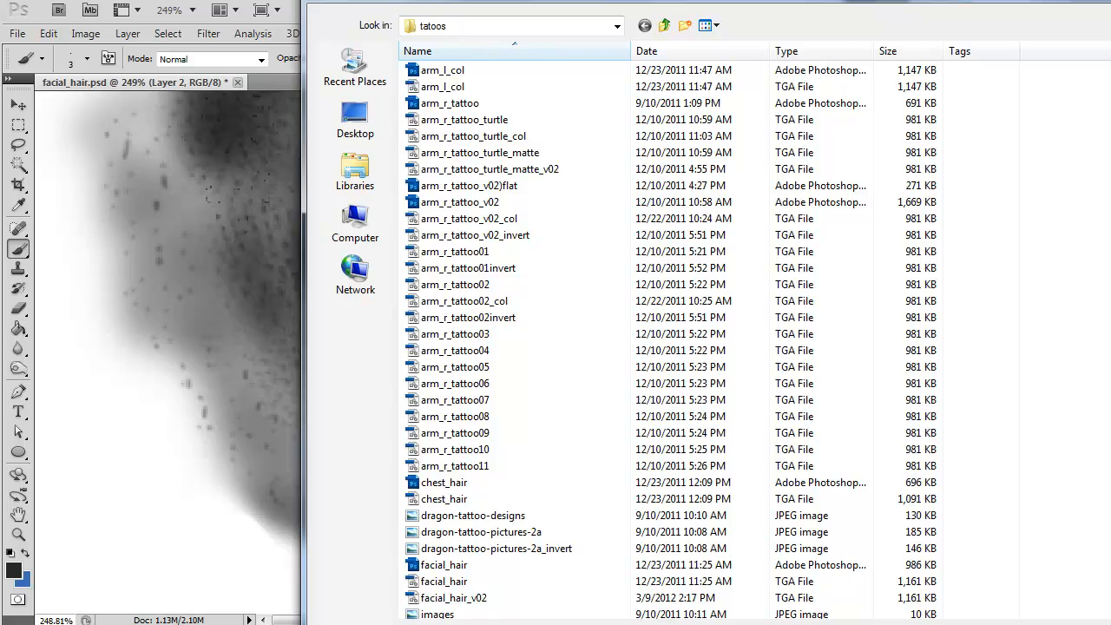
click(665, 26)
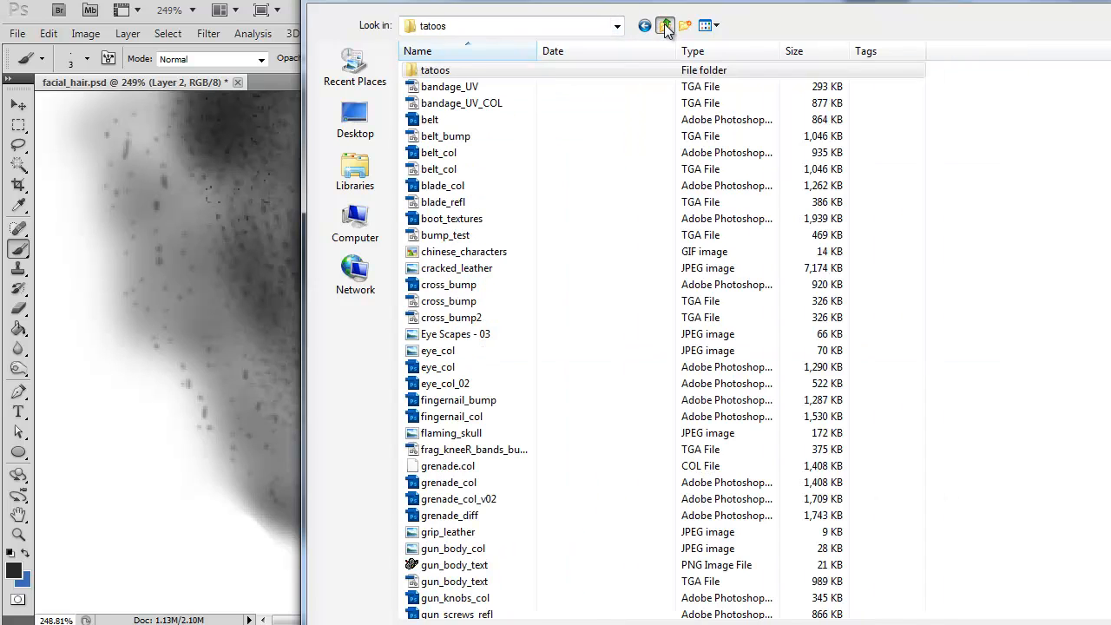
click(442, 122)
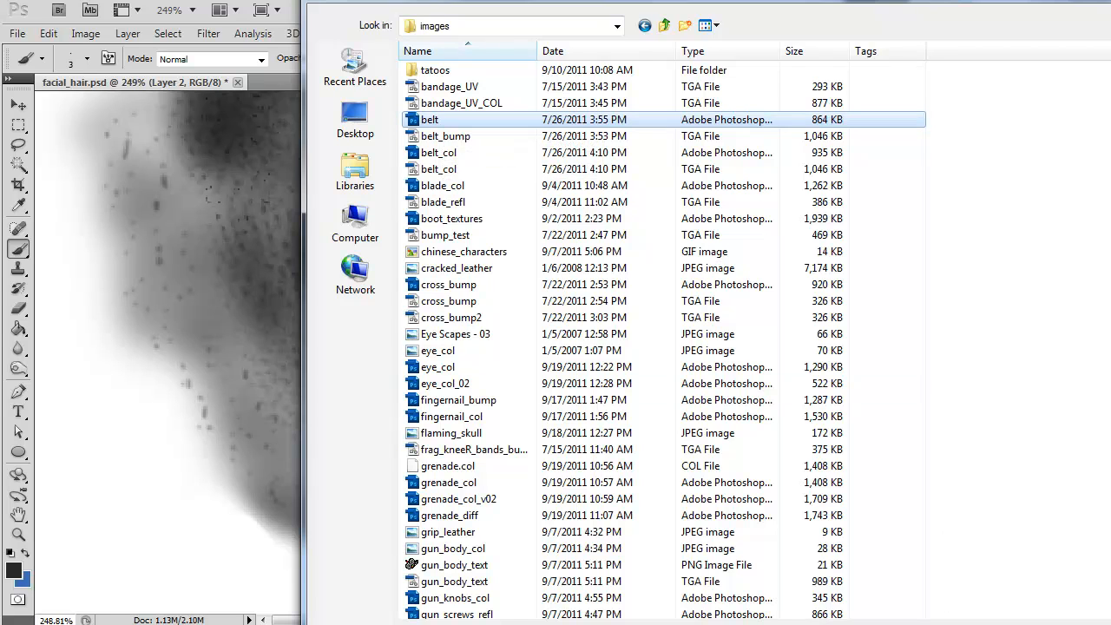
double_click(434, 123)
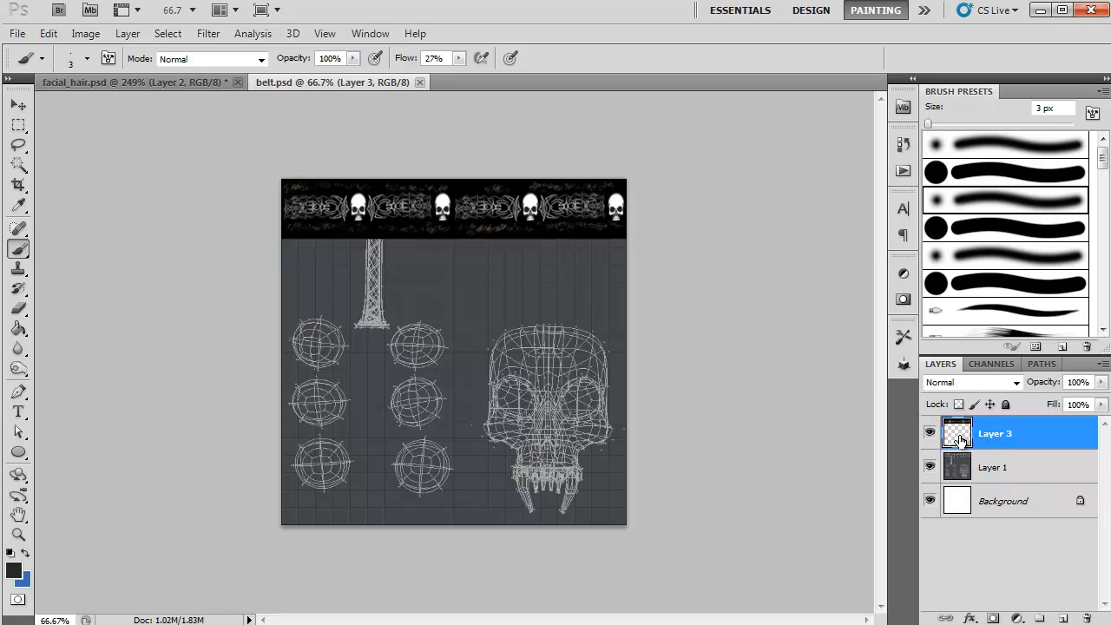
Step: Hide Layer 3 of the belt document and add a new layer named Layer 4 above it
click(929, 438)
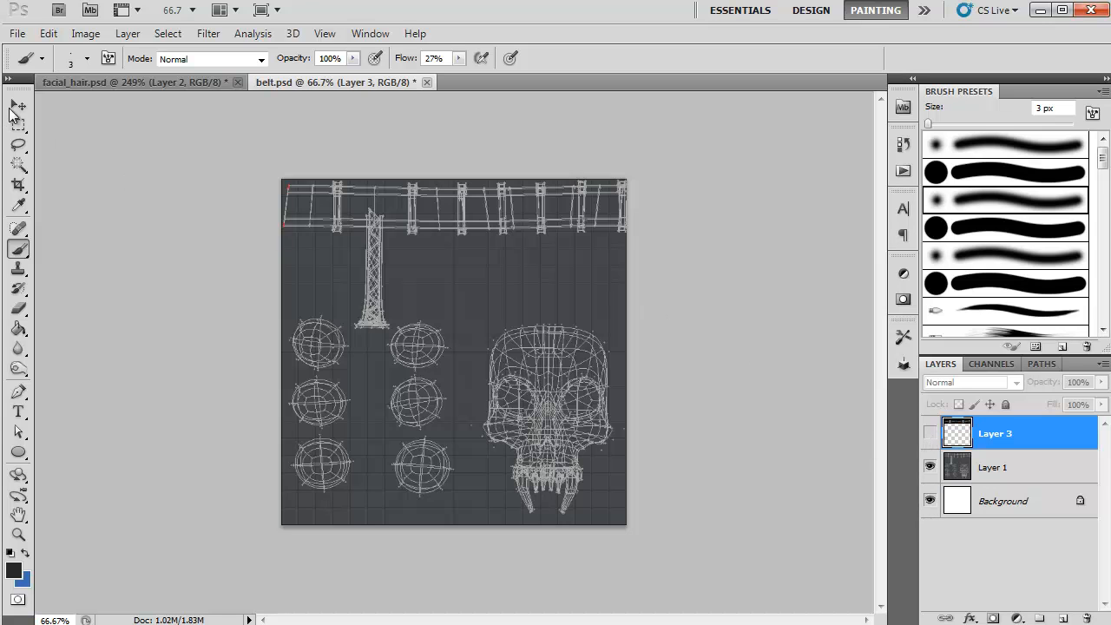
click(130, 37)
mouse_move(143, 53)
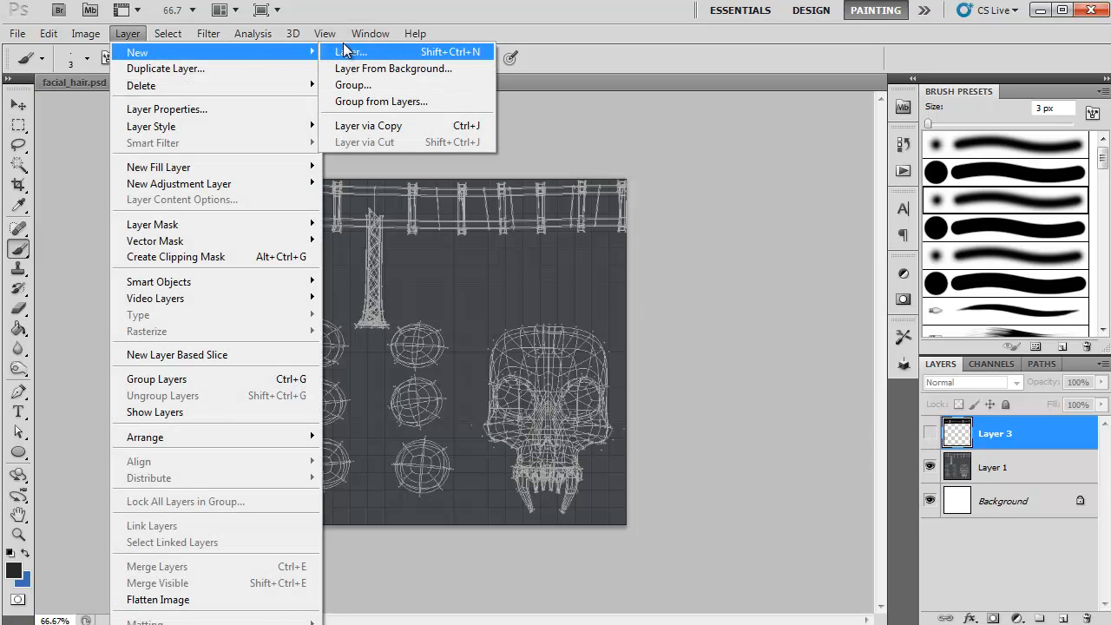
click(343, 53)
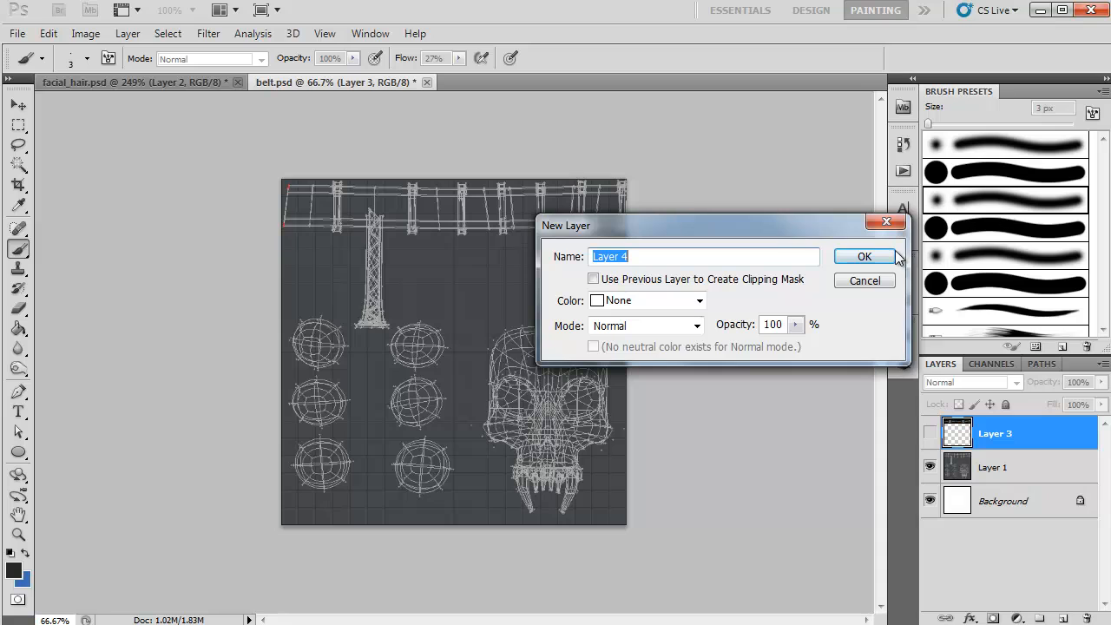
click(870, 256)
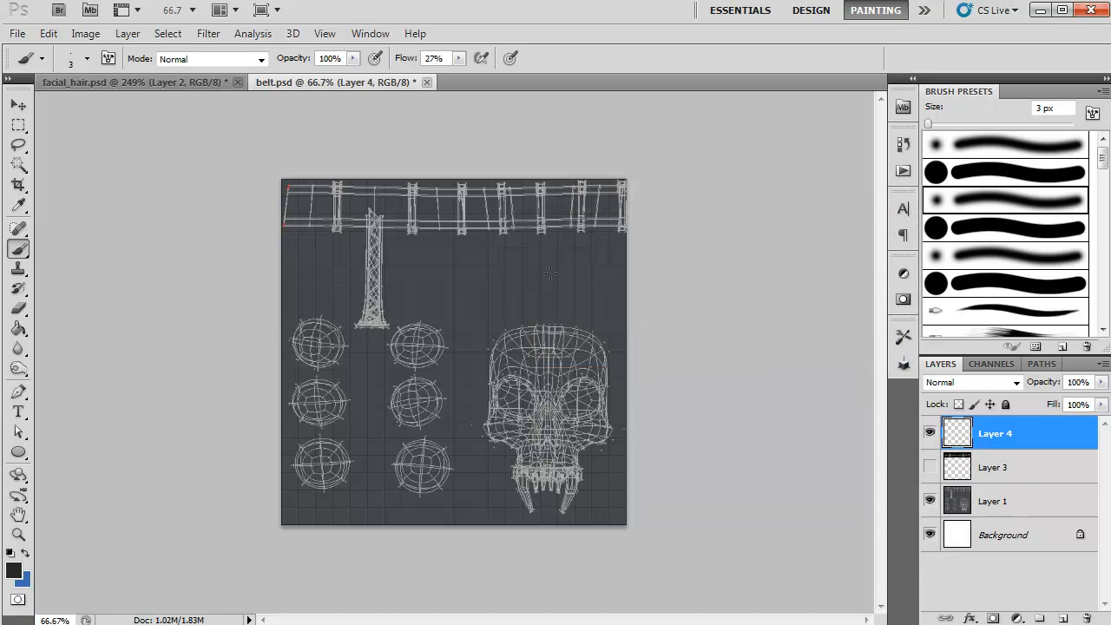
Step: Fill Layer 4 with white using the Paint Bucket and lower its opacity to 50% over the UV wireframe
click(14, 570)
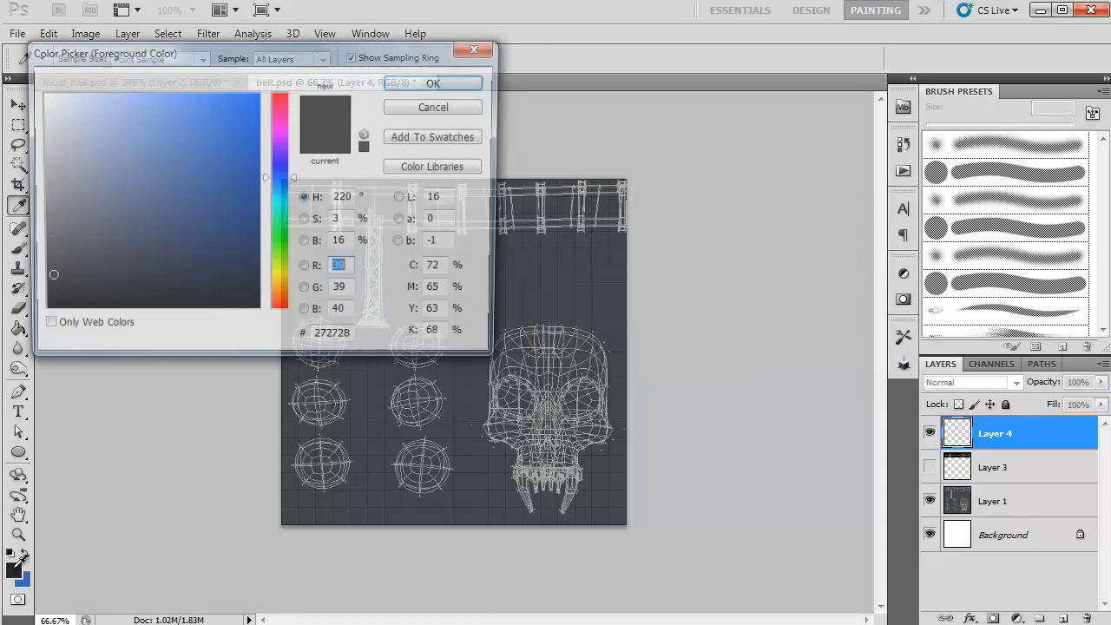
mouse_move(143, 249)
mouse_down()
mouse_move(92, 193)
mouse_move(39, 92)
mouse_up()
click(438, 82)
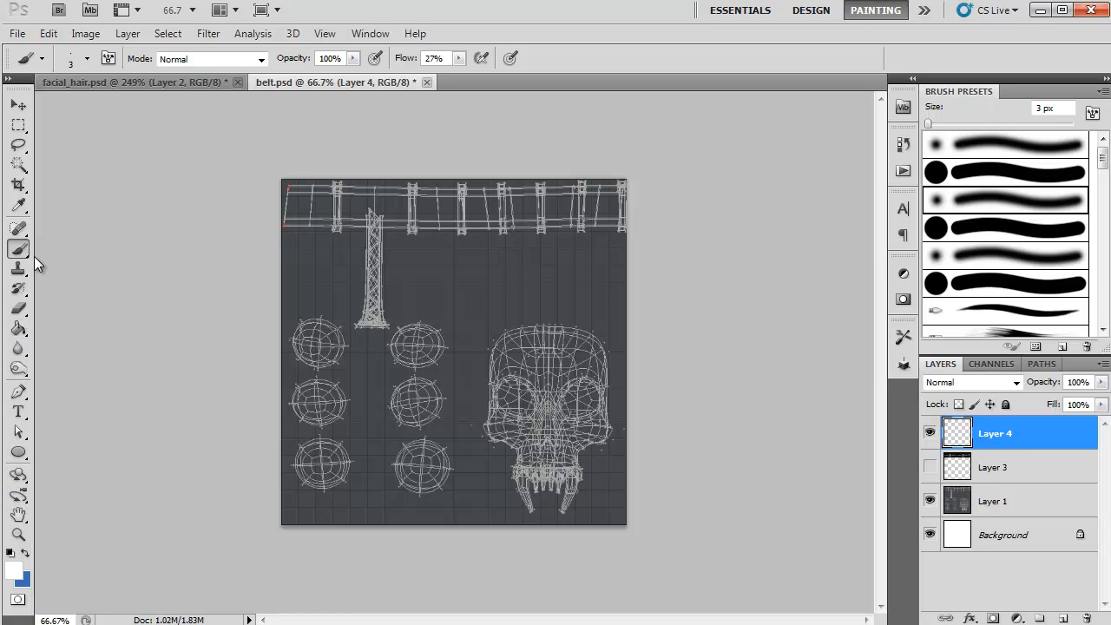
click(19, 328)
click(450, 327)
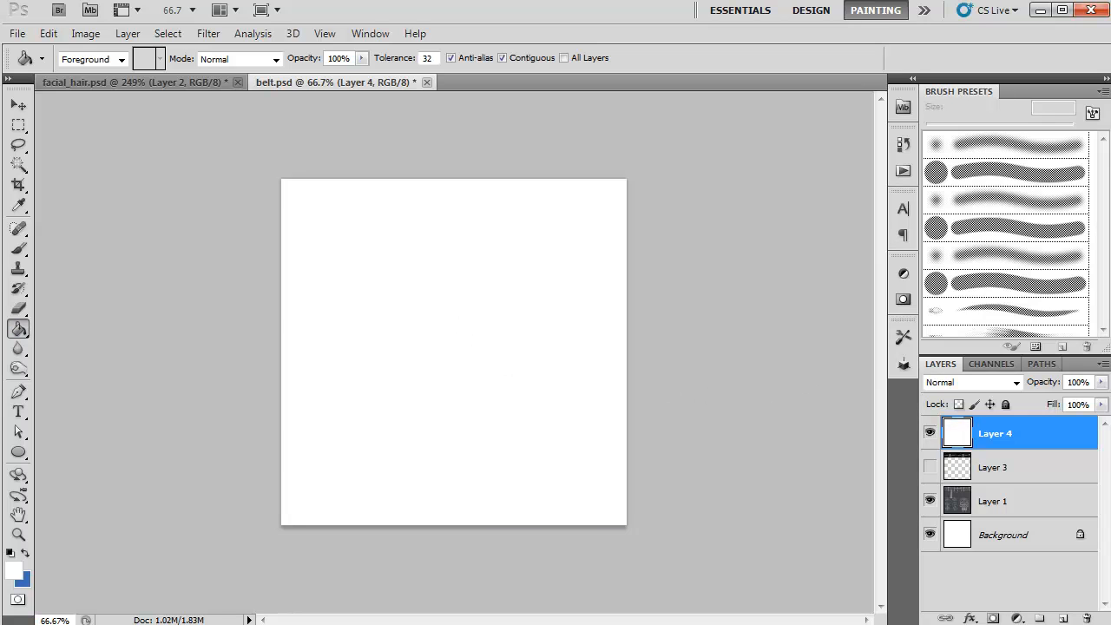
click(1102, 383)
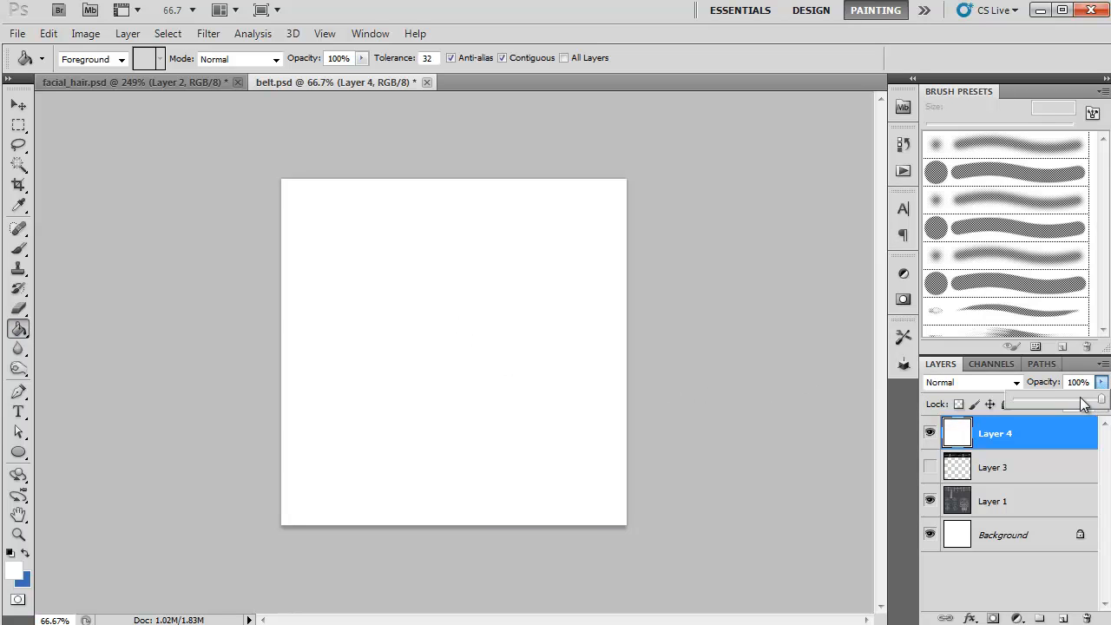
drag(1071, 406, 1065, 410)
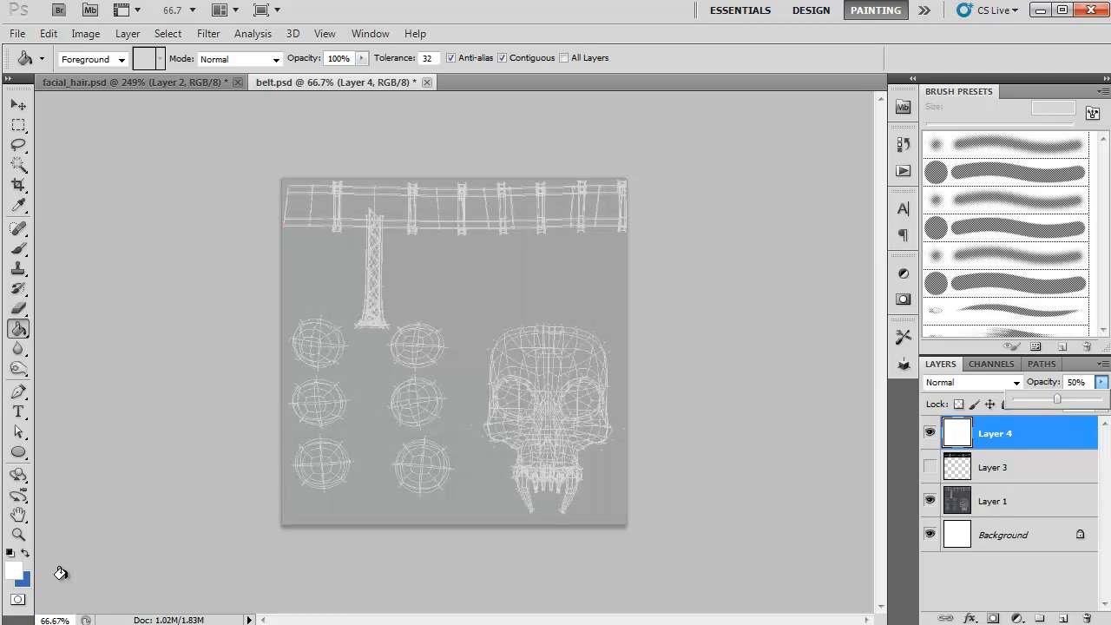
Step: Set the foreground colour to black (#000000) and choose a soft round preset for the Brush tool
click(27, 553)
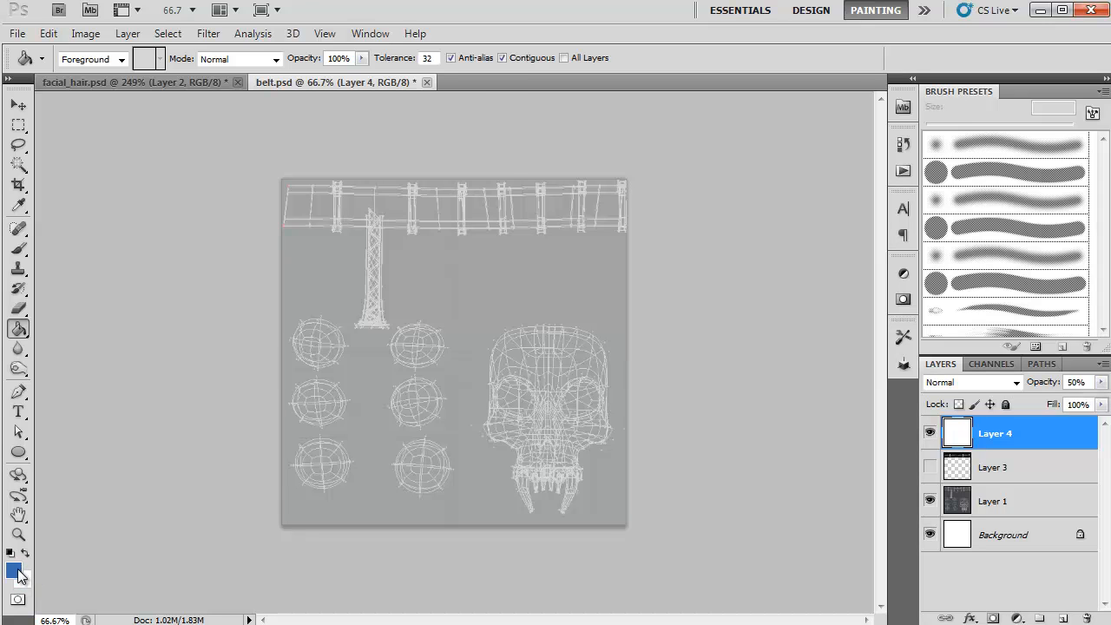
click(14, 570)
drag(104, 310, 2, 334)
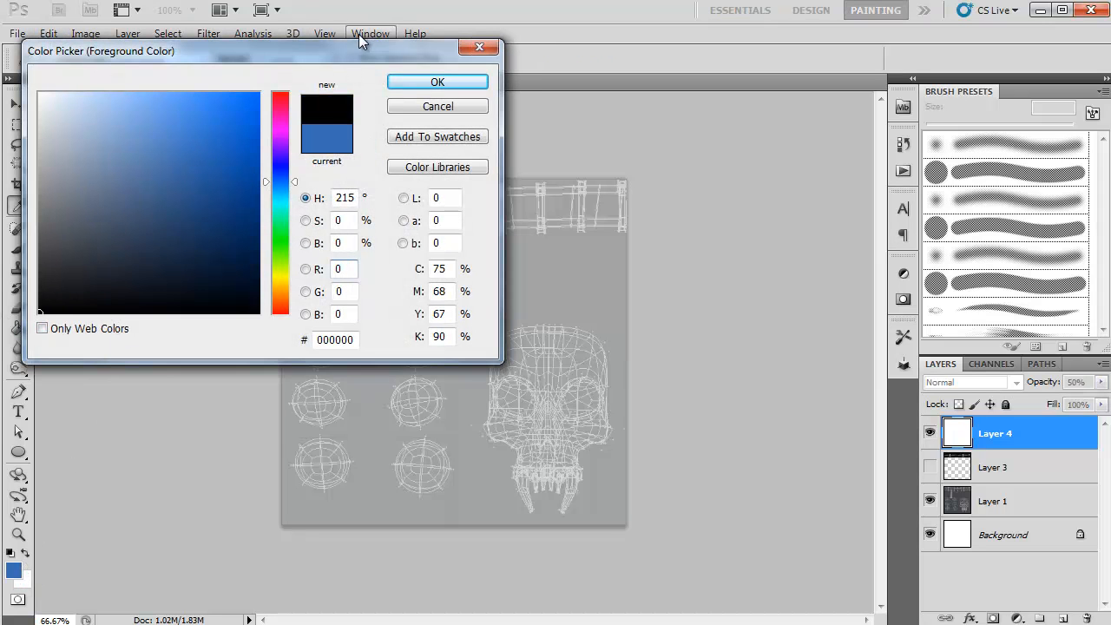
click(398, 87)
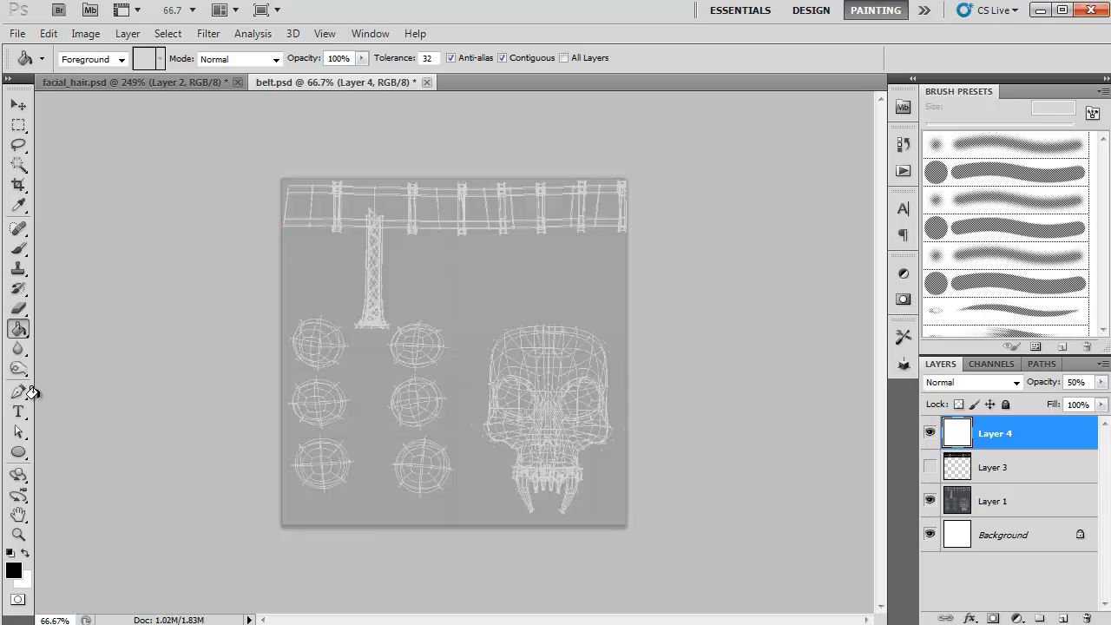
click(26, 250)
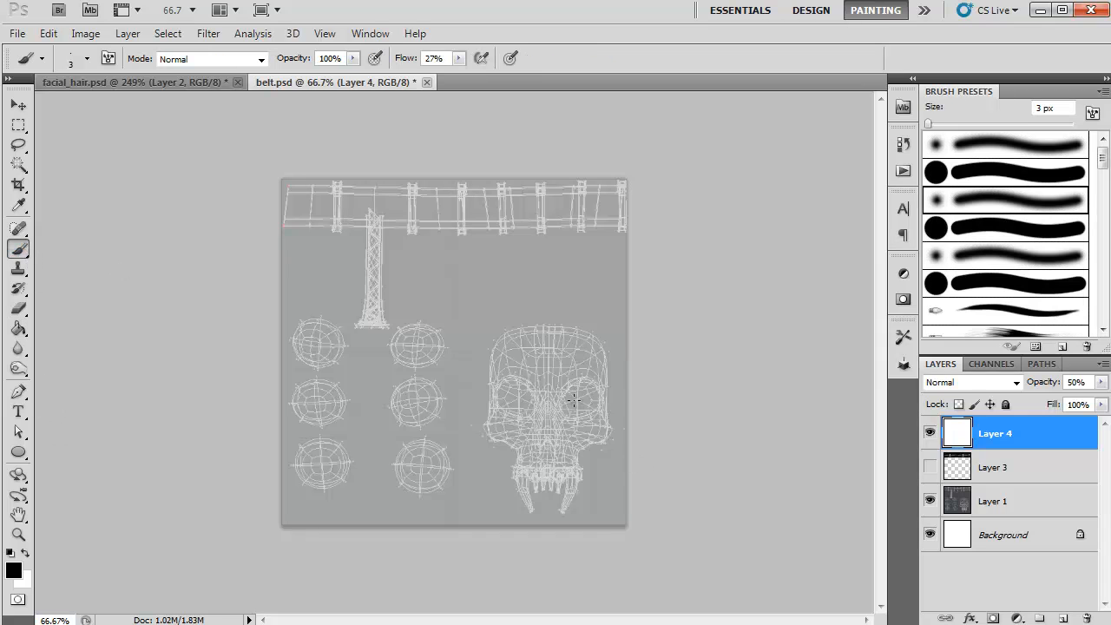
click(952, 260)
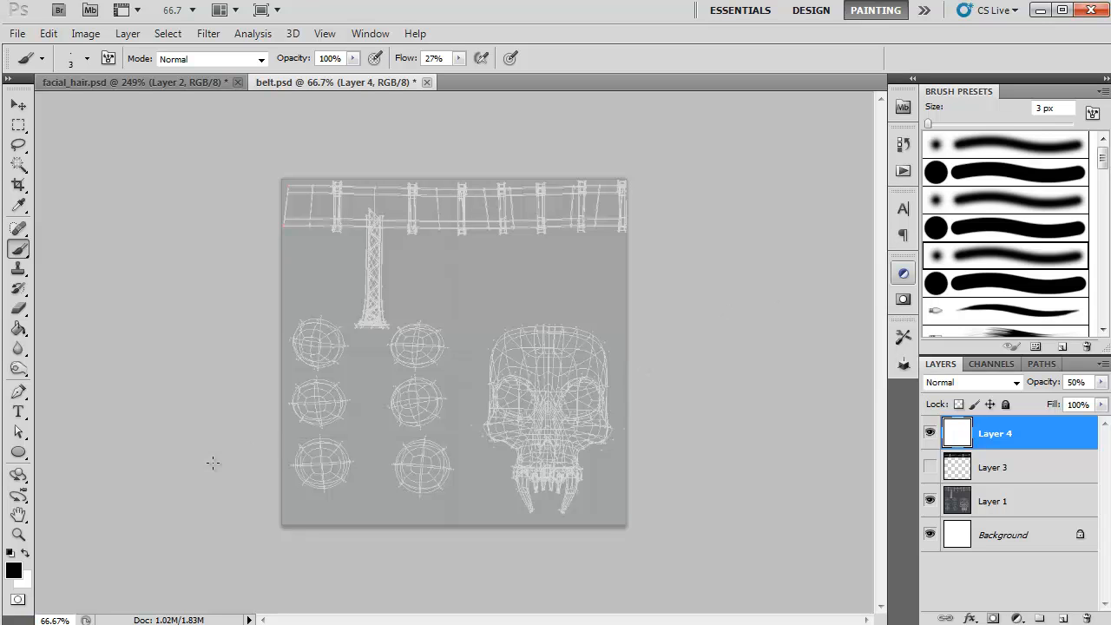
Step: Enlarge the brush to 30 px and paint a soft black ring around the skull's left eye socket
click(17, 536)
drag(533, 408, 573, 314)
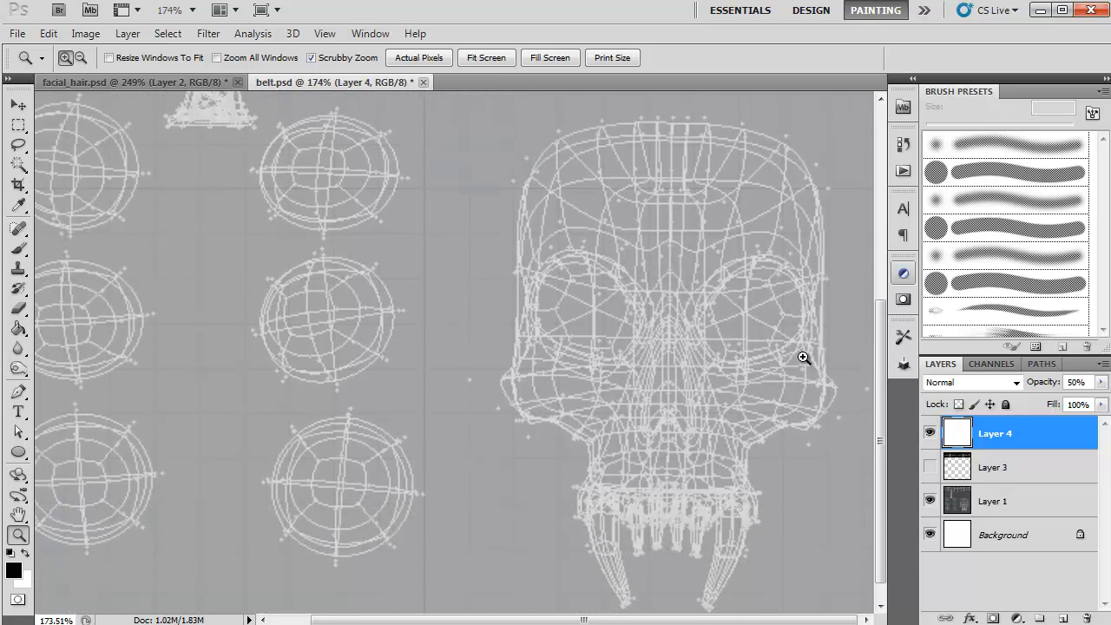
click(18, 249)
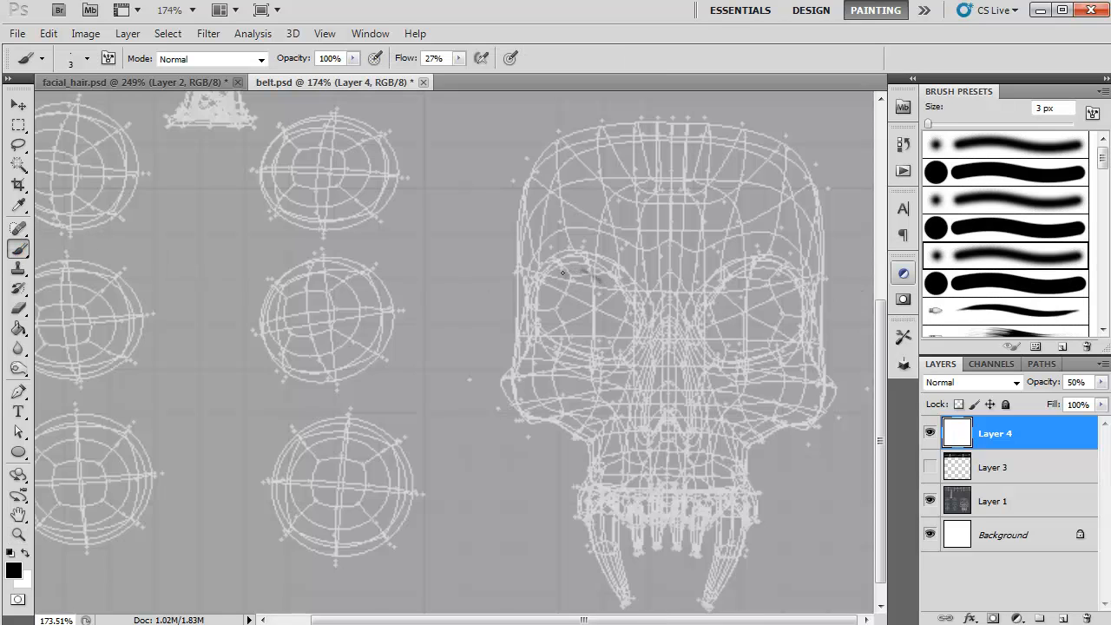
key(bracketright)
key(bracketright)
key(bracketright)
key(bracketright)
key(bracketright)
key(bracketright)
key(bracketright)
key(bracketright)
key(bracketright)
mouse_move(595, 280)
mouse_down()
mouse_move(545, 289)
mouse_move(551, 304)
mouse_move(569, 295)
mouse_move(561, 285)
mouse_move(546, 311)
mouse_move(578, 351)
mouse_move(609, 347)
mouse_move(625, 315)
mouse_move(587, 268)
mouse_move(557, 275)
mouse_move(538, 304)
mouse_move(562, 343)
mouse_move(583, 352)
mouse_move(607, 342)
mouse_move(618, 310)
mouse_move(602, 279)
mouse_move(629, 320)
mouse_move(596, 348)
mouse_move(550, 344)
mouse_move(517, 293)
mouse_up()
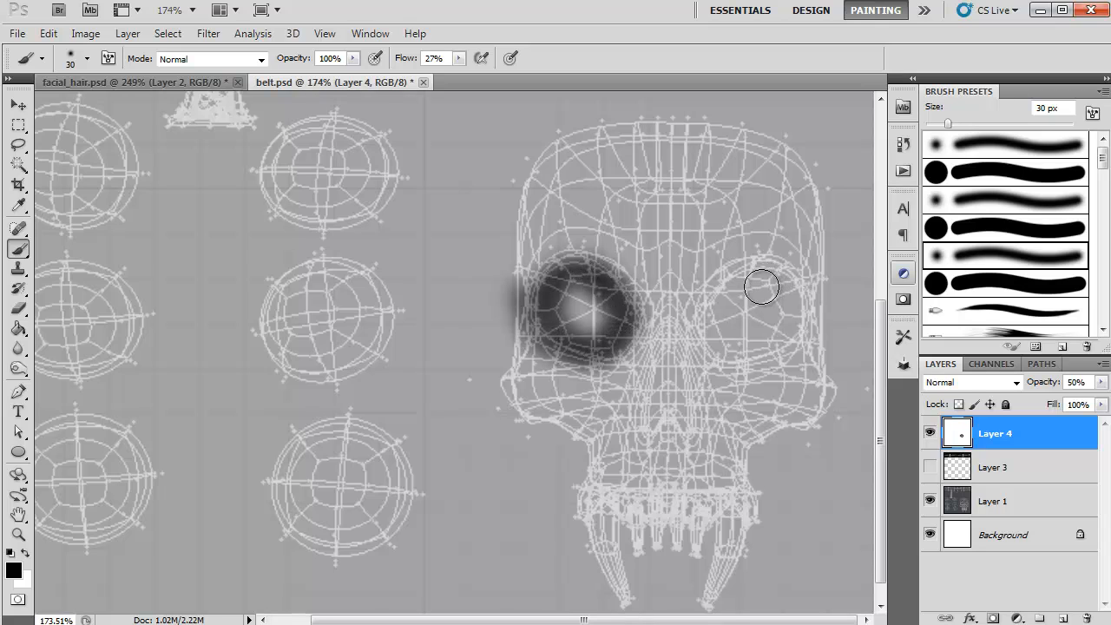
Step: Paint soft black shading over the skull's right eye socket, upper teeth row and nose cavity
mouse_move(763, 272)
mouse_down()
mouse_move(707, 324)
mouse_move(723, 356)
mouse_move(750, 362)
mouse_move(795, 321)
mouse_move(788, 288)
mouse_move(773, 271)
mouse_move(685, 287)
mouse_move(685, 305)
mouse_move(738, 277)
mouse_move(703, 328)
mouse_move(733, 359)
mouse_move(774, 356)
mouse_move(799, 312)
mouse_move(738, 274)
mouse_move(792, 284)
mouse_move(780, 272)
mouse_move(730, 278)
mouse_move(718, 342)
mouse_move(744, 338)
mouse_move(728, 298)
mouse_move(706, 315)
mouse_move(745, 357)
mouse_move(784, 351)
mouse_move(800, 321)
mouse_move(771, 278)
mouse_up()
key(ctrl+z)
mouse_move(607, 284)
mouse_down()
mouse_move(596, 266)
mouse_move(564, 269)
mouse_move(539, 324)
mouse_move(577, 364)
mouse_up()
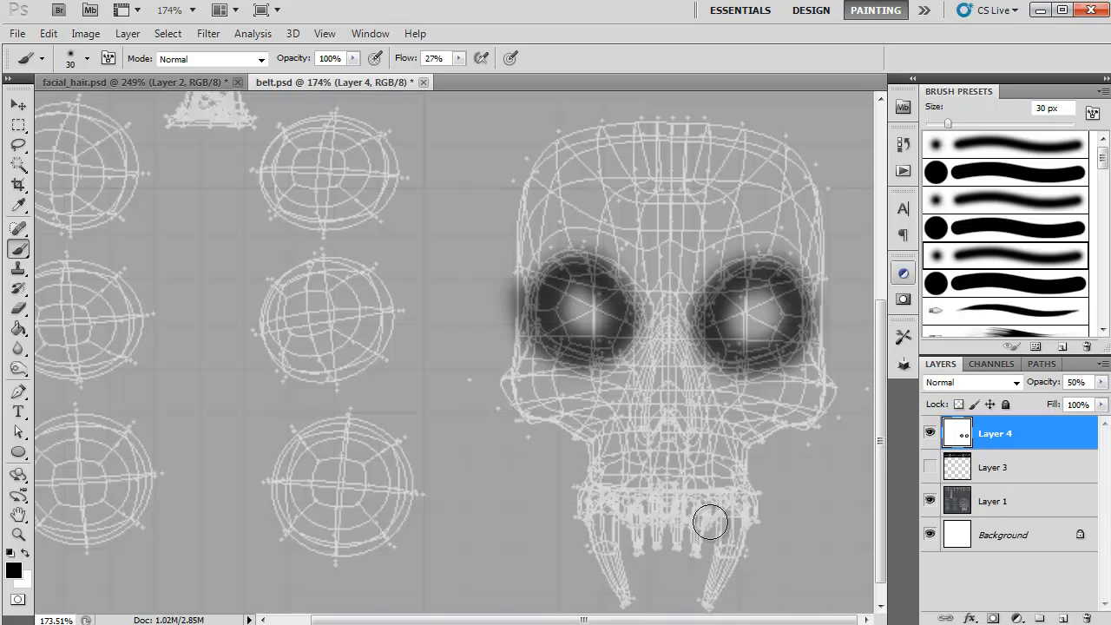
mouse_move(652, 507)
mouse_down()
mouse_move(585, 500)
mouse_move(751, 501)
mouse_move(693, 502)
mouse_move(739, 506)
mouse_move(716, 519)
mouse_move(709, 510)
mouse_move(707, 523)
mouse_move(693, 510)
mouse_move(652, 507)
mouse_move(622, 518)
mouse_up()
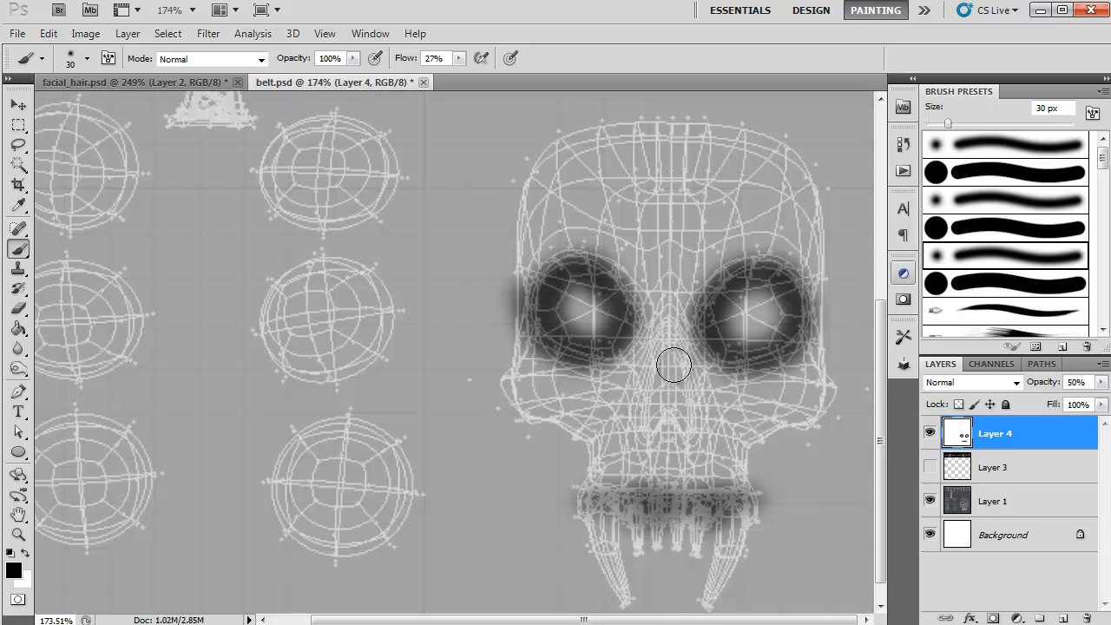
mouse_move(675, 362)
mouse_down()
mouse_move(650, 421)
mouse_move(666, 367)
mouse_move(677, 423)
mouse_move(683, 397)
mouse_move(687, 419)
mouse_move(657, 358)
mouse_move(646, 417)
mouse_up()
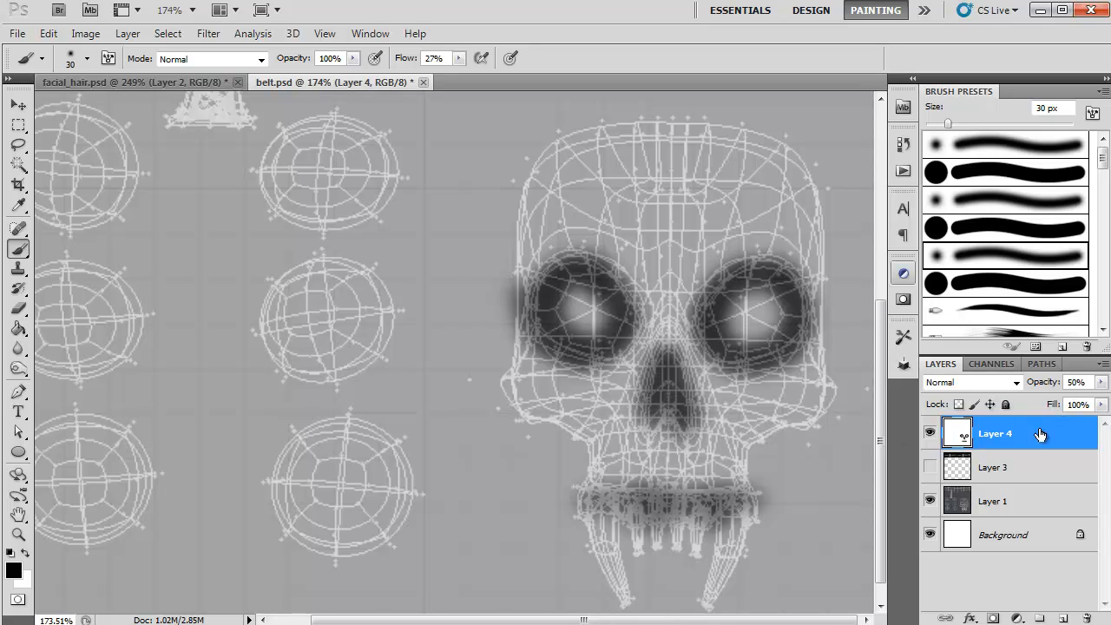
Step: Hide the wireframe on Layer 1 and raise Layer 4's opacity to 100%
click(930, 502)
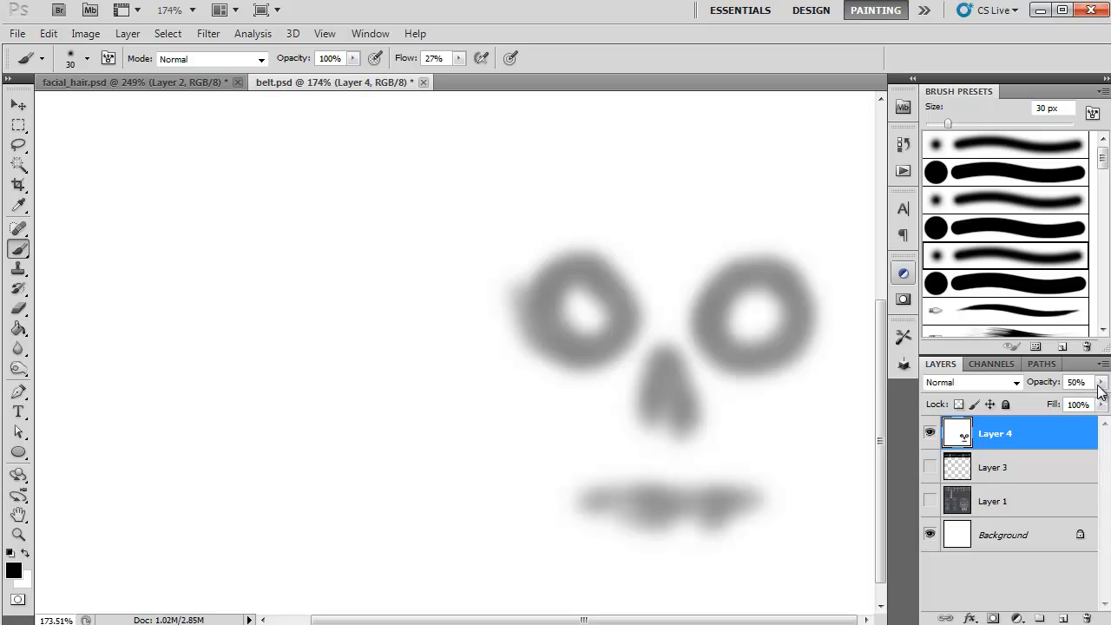
click(1099, 383)
drag(1064, 408, 1105, 406)
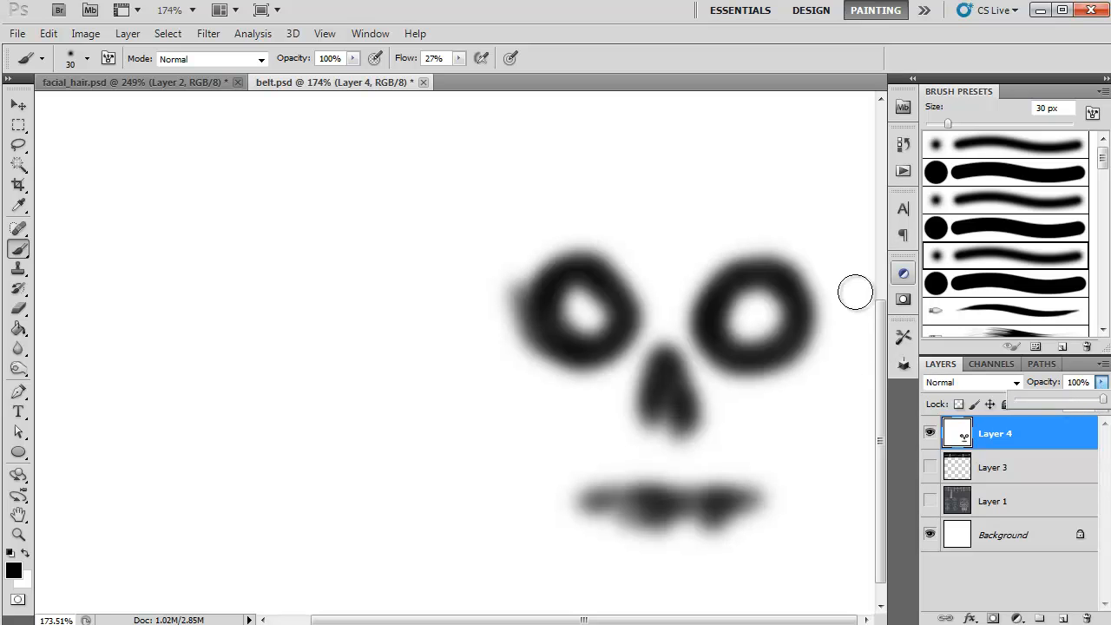
Step: Darken the mouth and nose shading and extend the upper edges of both eye sockets with black strokes
drag(610, 508, 716, 515)
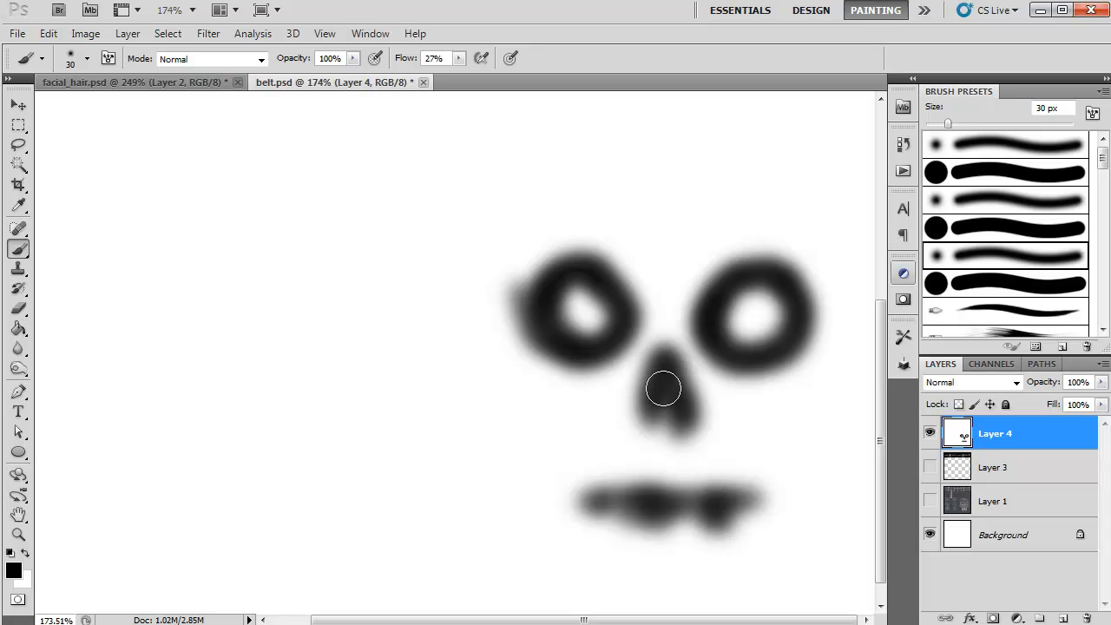
drag(662, 384, 667, 372)
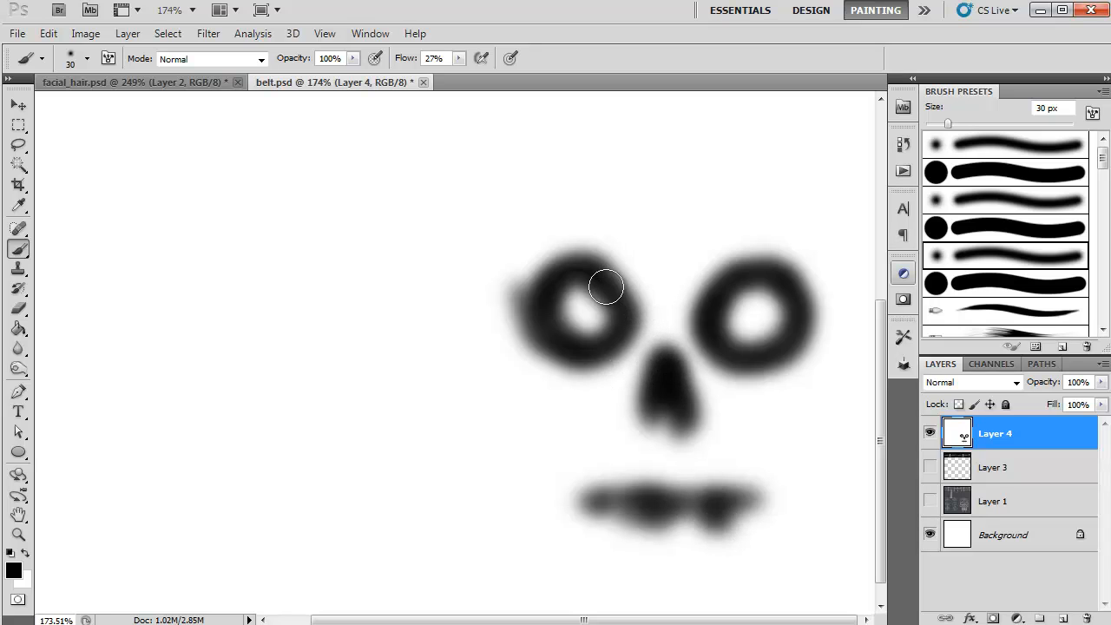
mouse_move(576, 258)
mouse_down()
mouse_move(605, 280)
mouse_move(557, 254)
mouse_up()
mouse_move(717, 287)
mouse_down()
mouse_move(701, 300)
mouse_move(767, 259)
mouse_move(784, 281)
mouse_move(779, 307)
mouse_up()
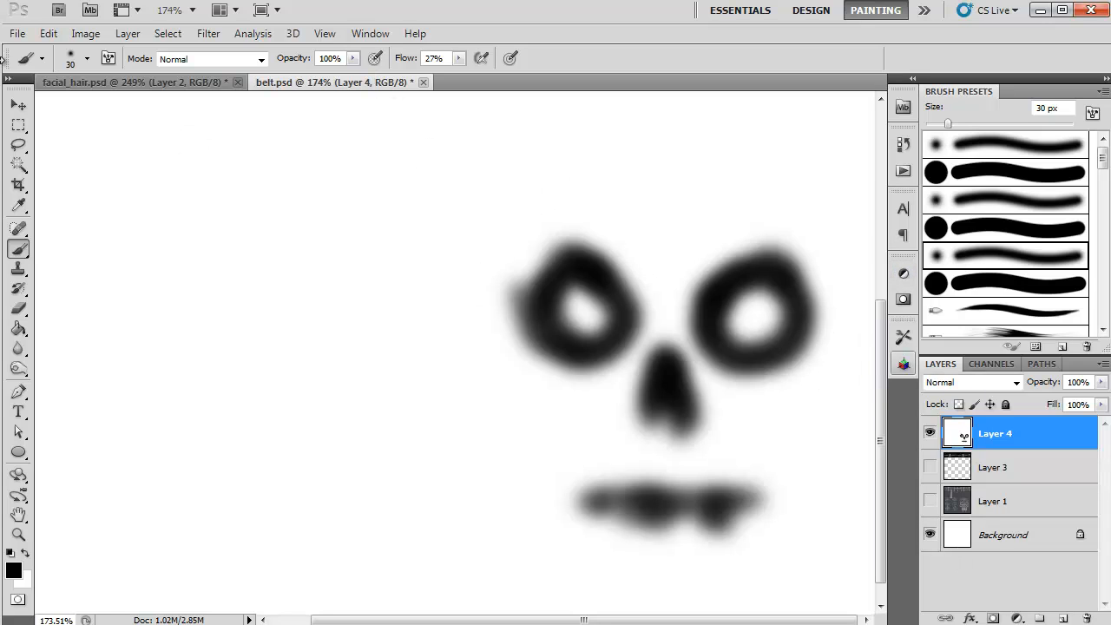
Step: Save a copy of the skull map as belt_skull_DIFF.tga in the images folder at 24 bits/pixel
click(18, 34)
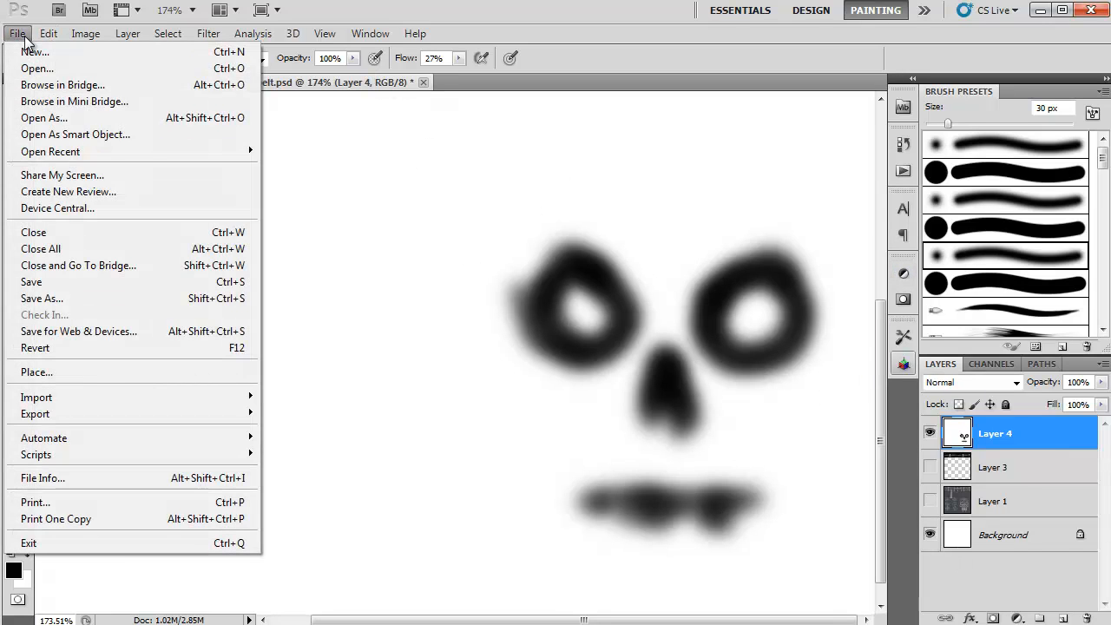
click(35, 298)
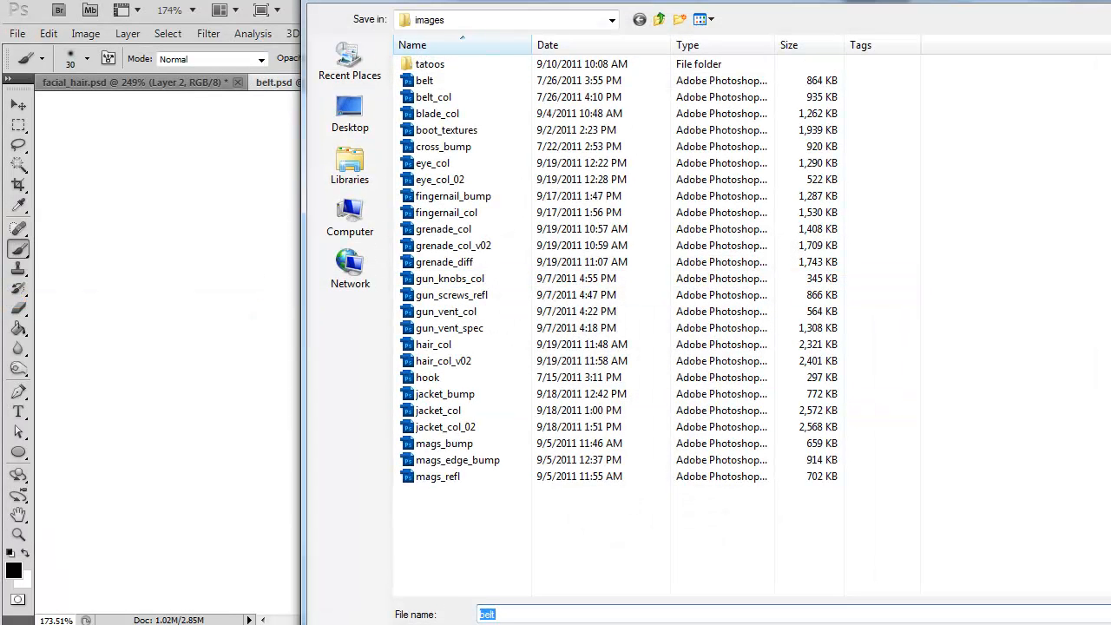
key(Tab)
click(520, 624)
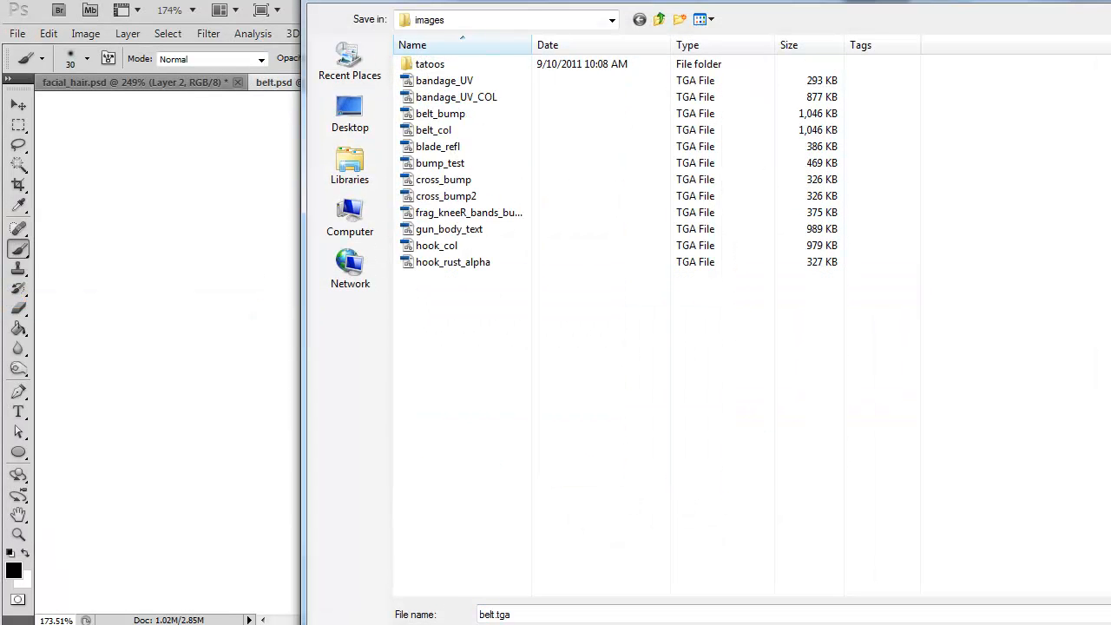
click(529, 615)
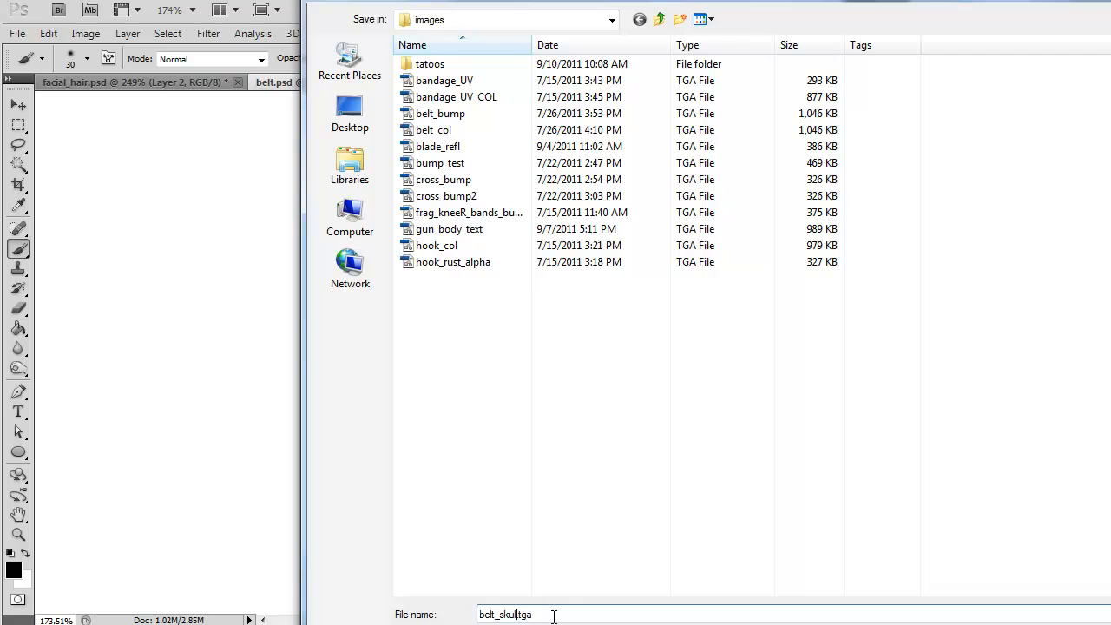
key(Return)
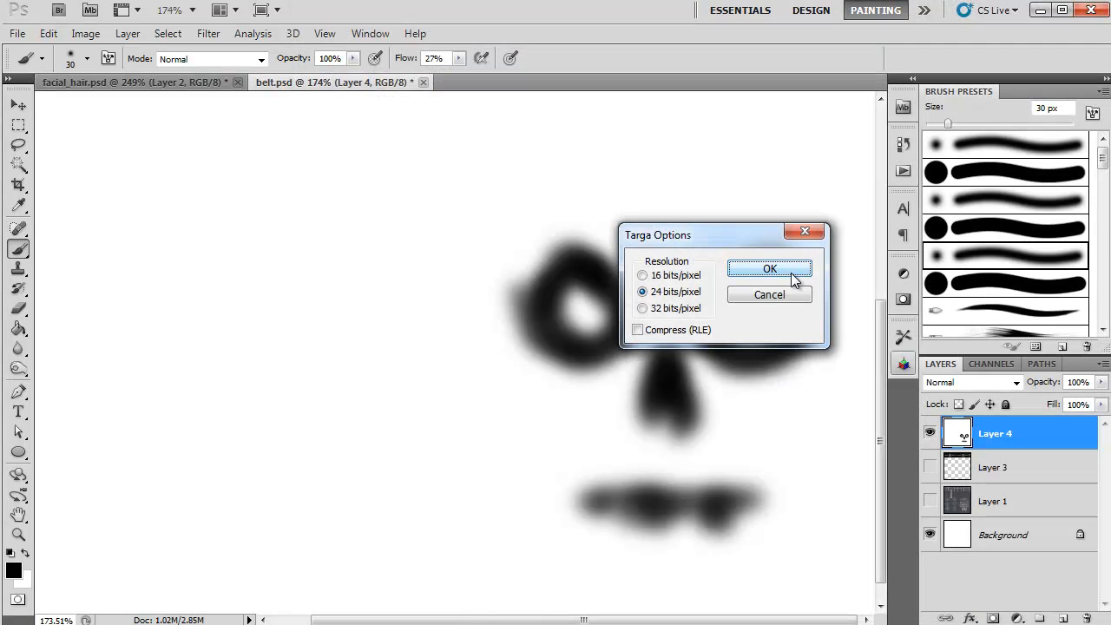
click(796, 276)
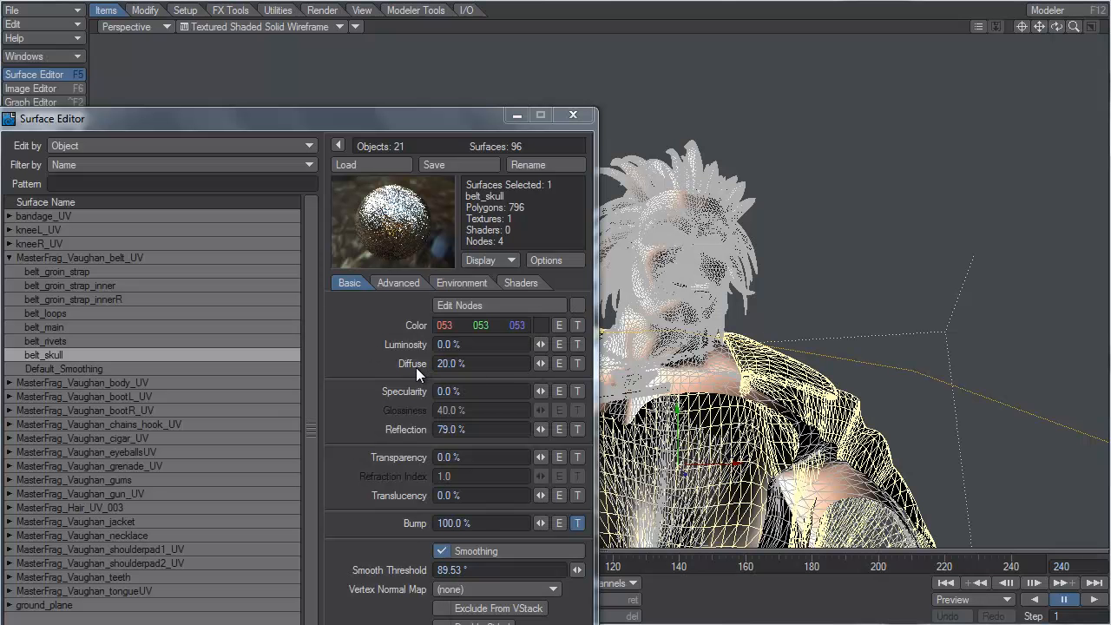
Step: In LightWave, add a diffuse texture to the belt_skull surface with UV projection using the belt UV map
click(577, 363)
click(676, 168)
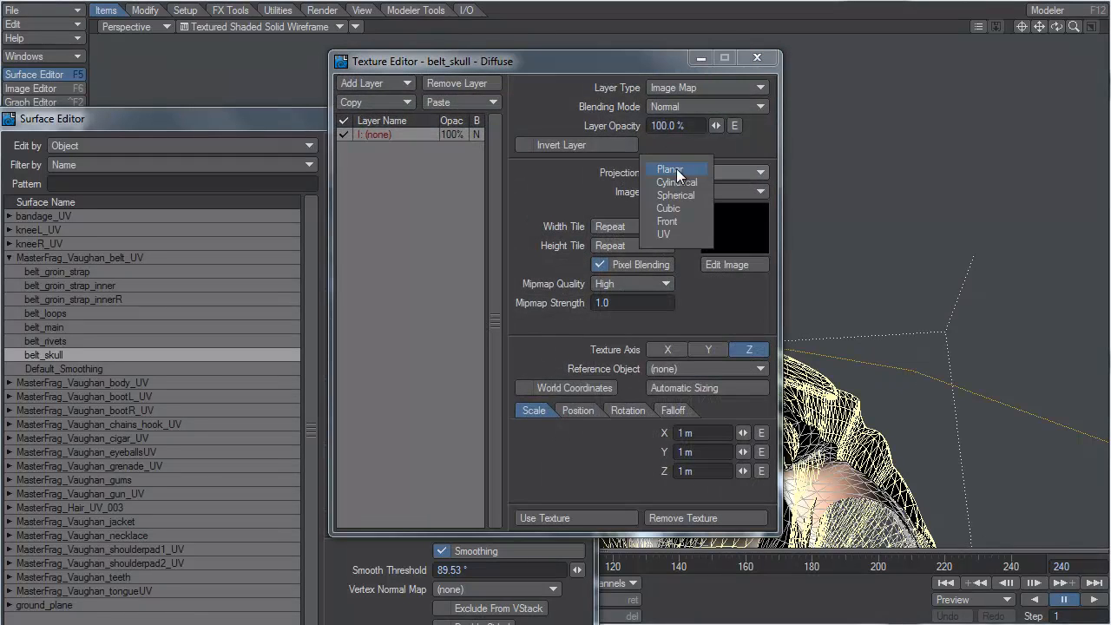
click(680, 226)
click(684, 191)
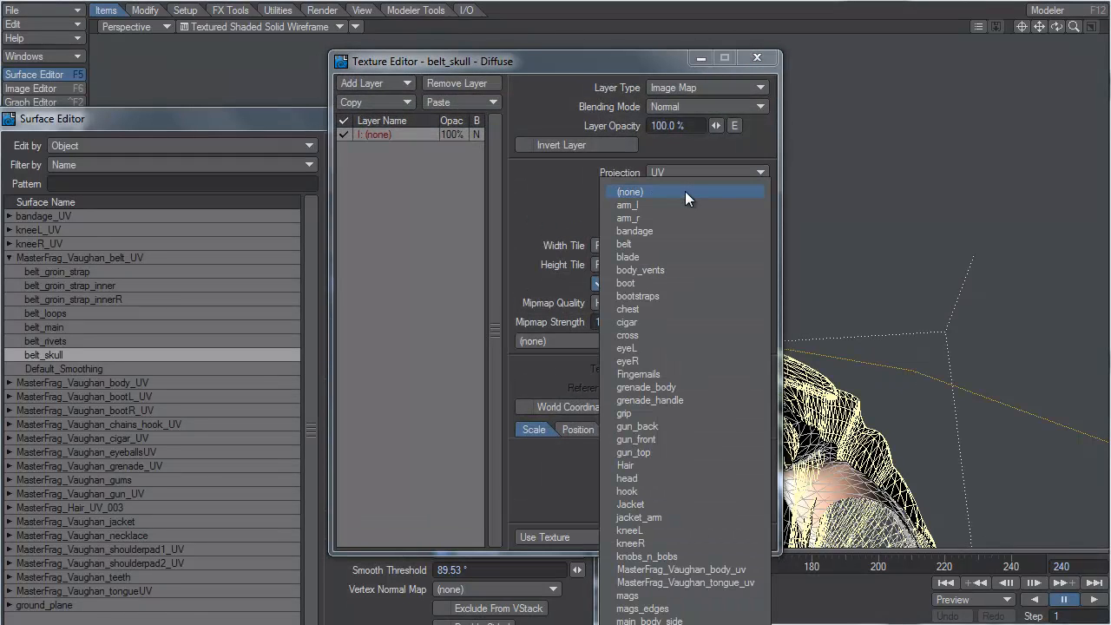
click(669, 240)
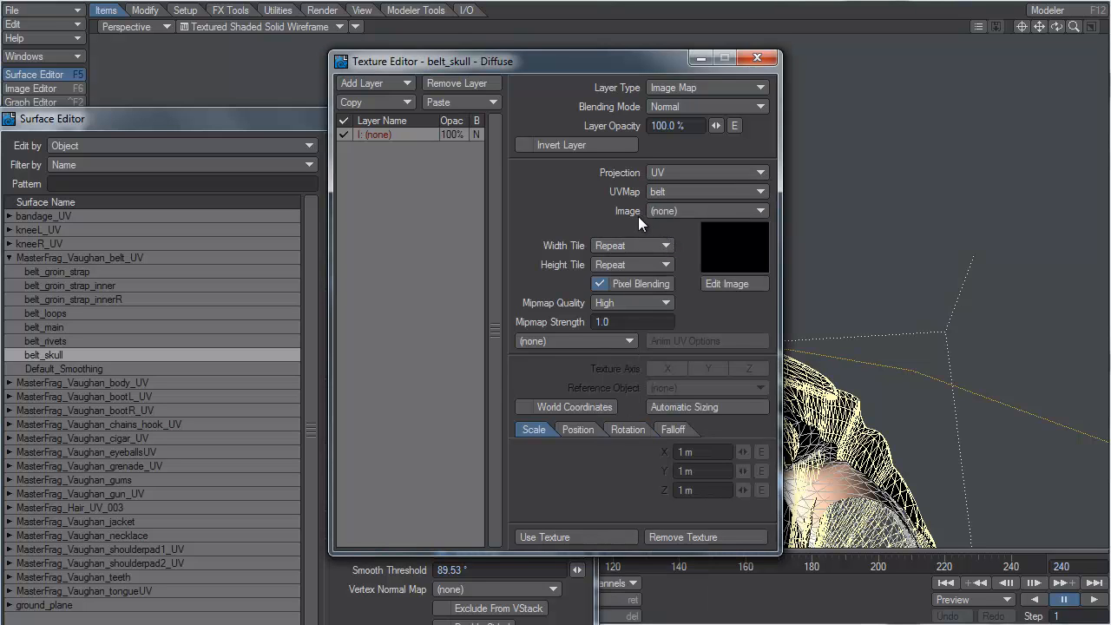
Step: Load belt_skull_DIFF.tga as the diffuse layer's image and apply the texture
click(687, 211)
click(677, 623)
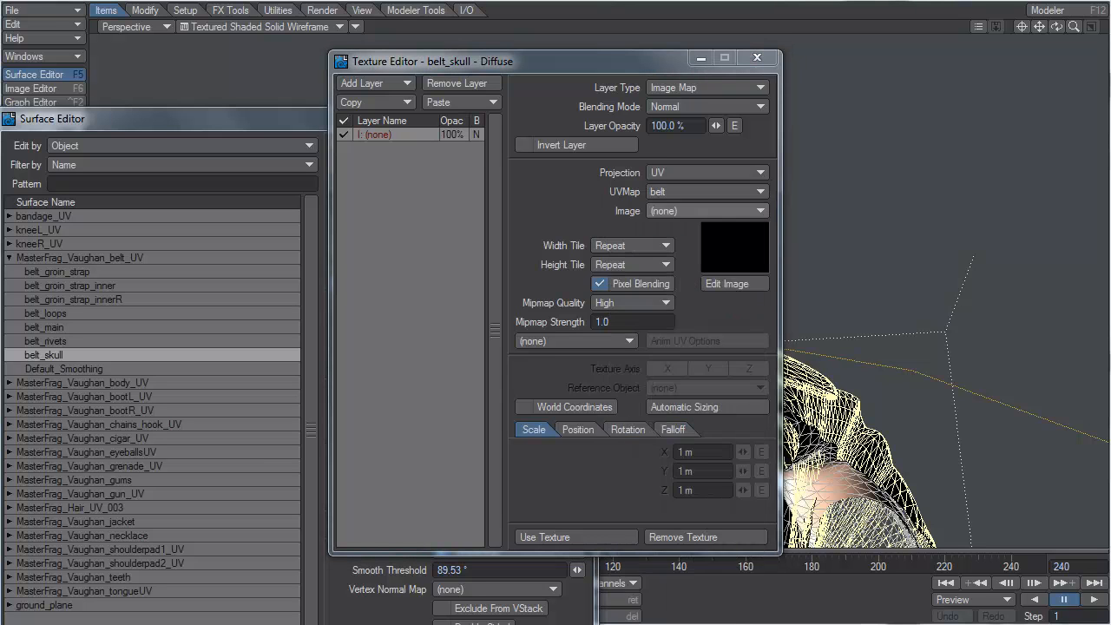
click(731, 322)
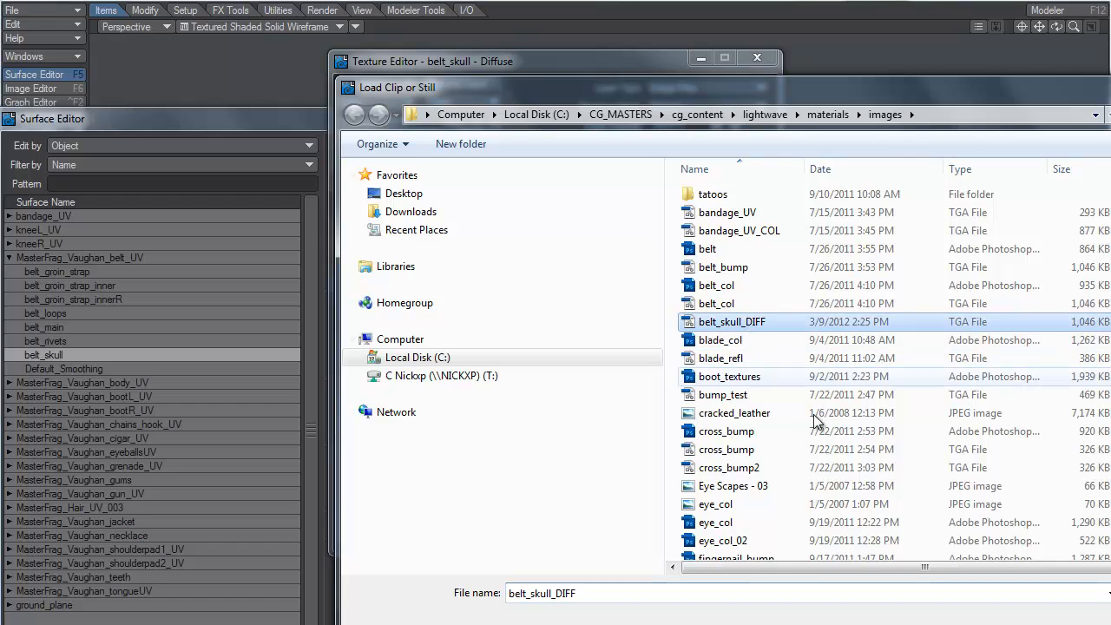
double_click(732, 322)
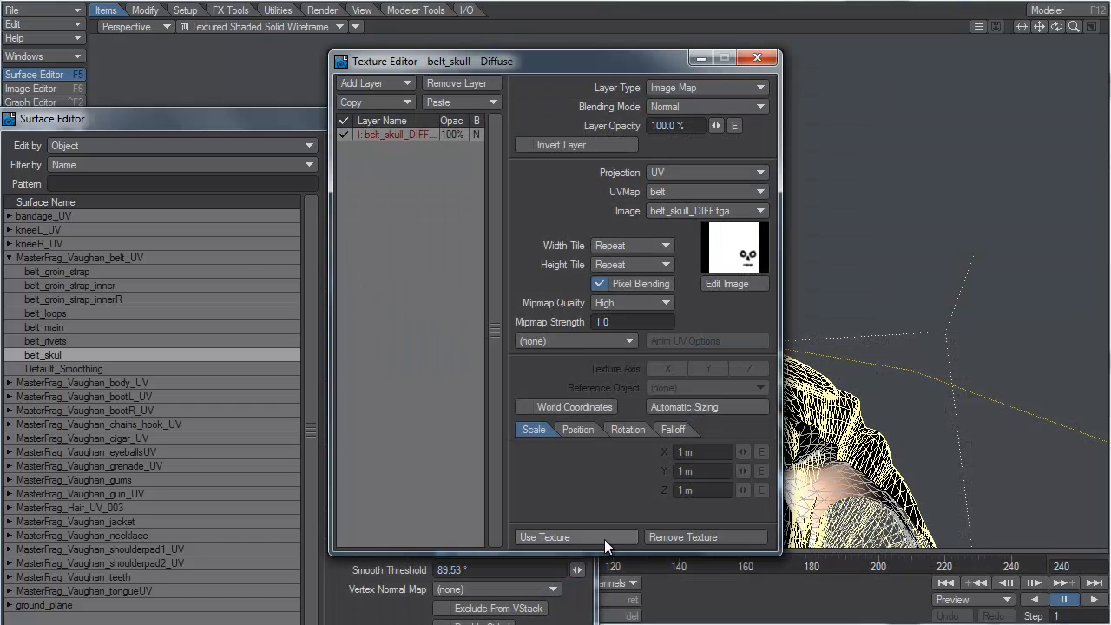
click(545, 536)
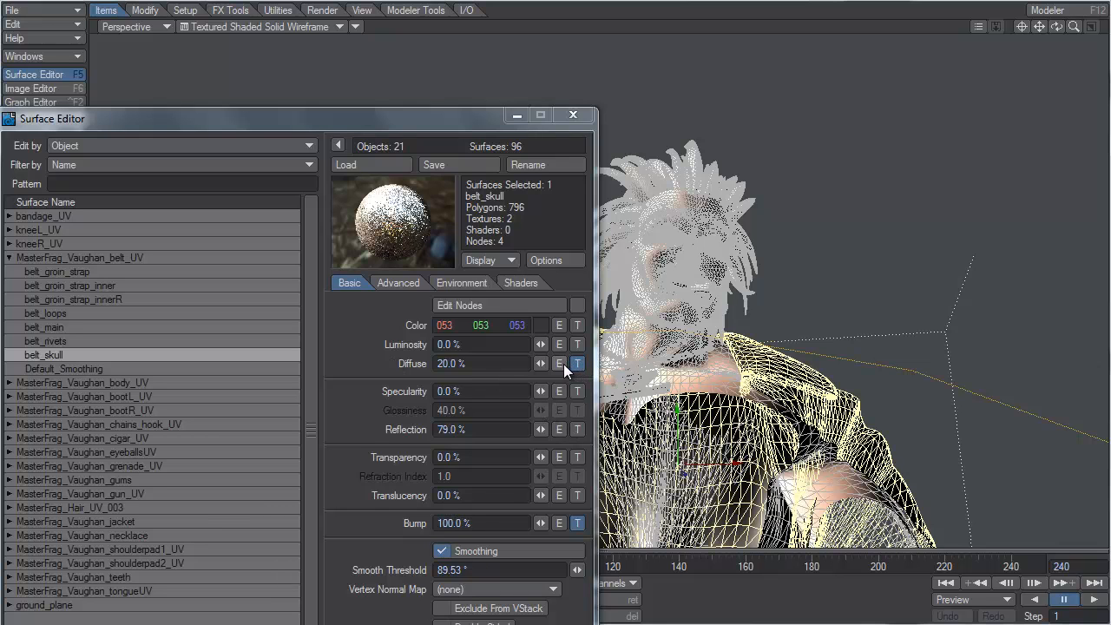
Step: Reopen the belt_skull diffuse texture and copy its belt_skull_DIFF image layer
drag(481, 122, 489, 85)
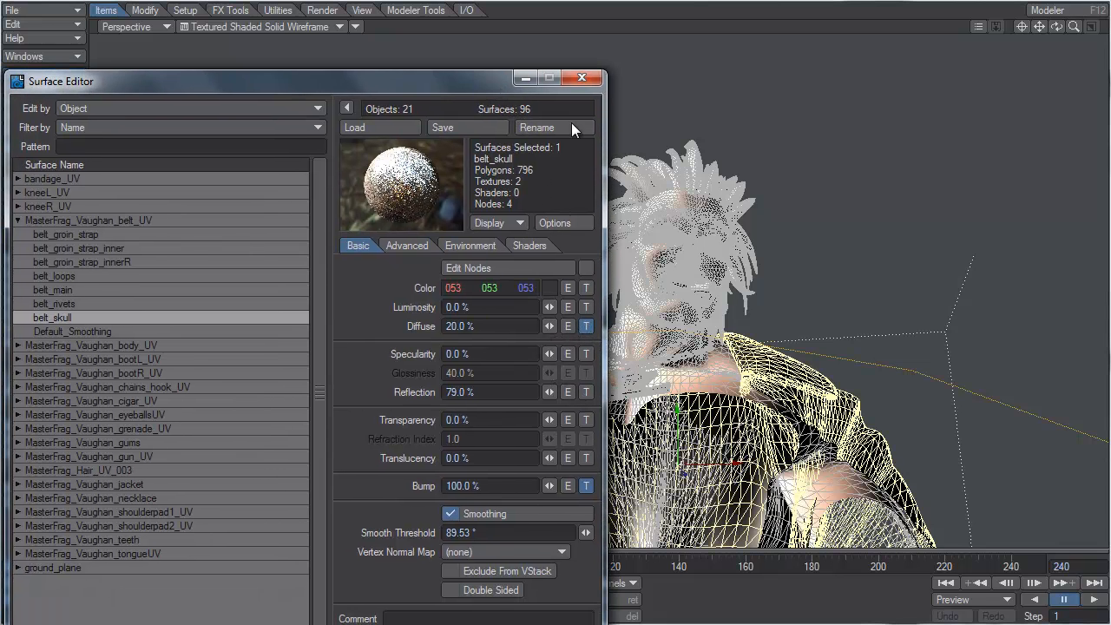
click(584, 325)
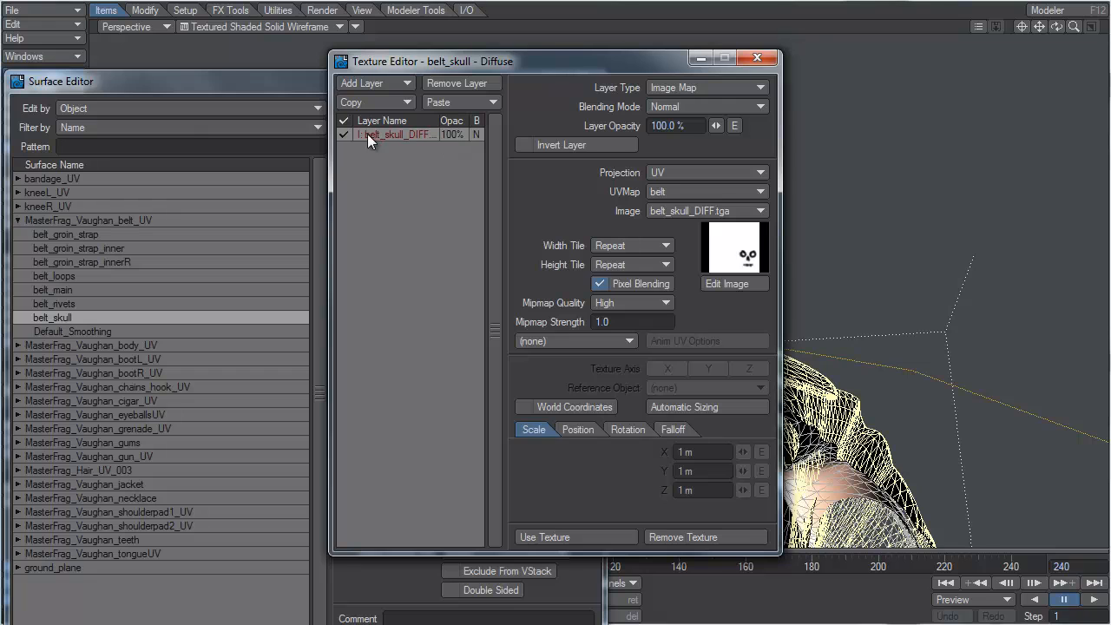
click(376, 103)
click(377, 103)
click(582, 540)
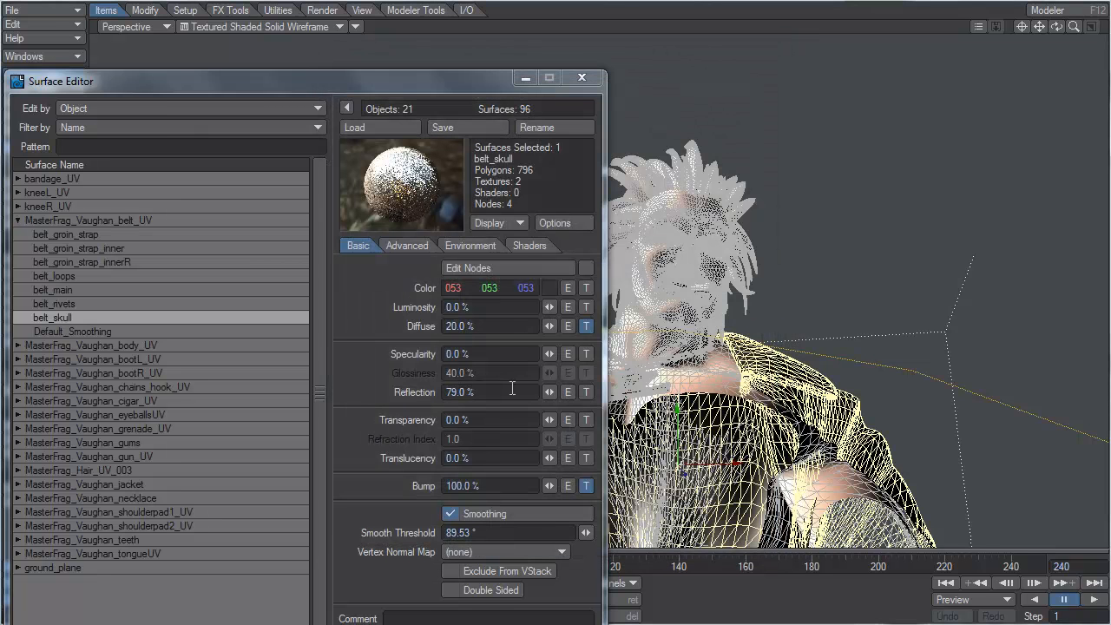
Step: Replace the belt_skull reflection texture's empty layer with the copied belt_skull_DIFF layer and apply it
click(588, 391)
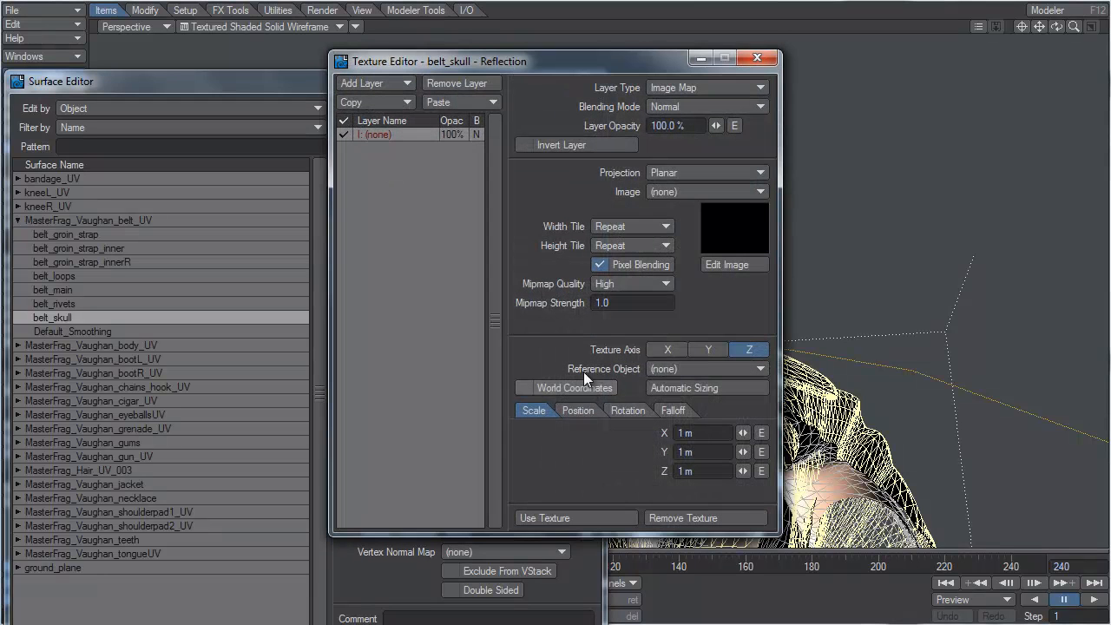
click(438, 103)
click(438, 104)
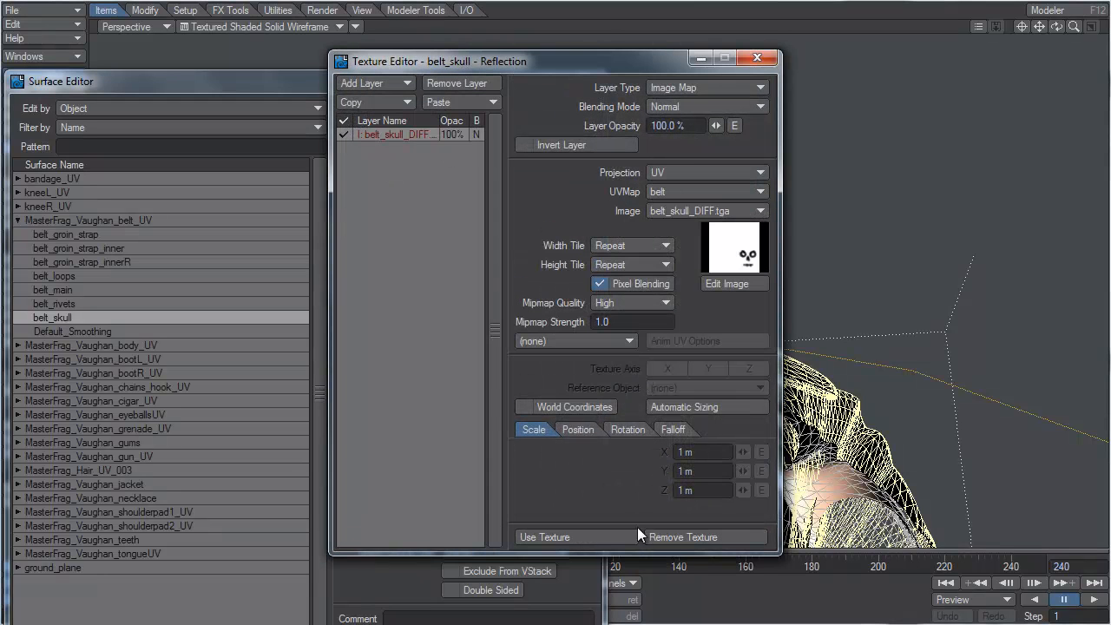
click(616, 542)
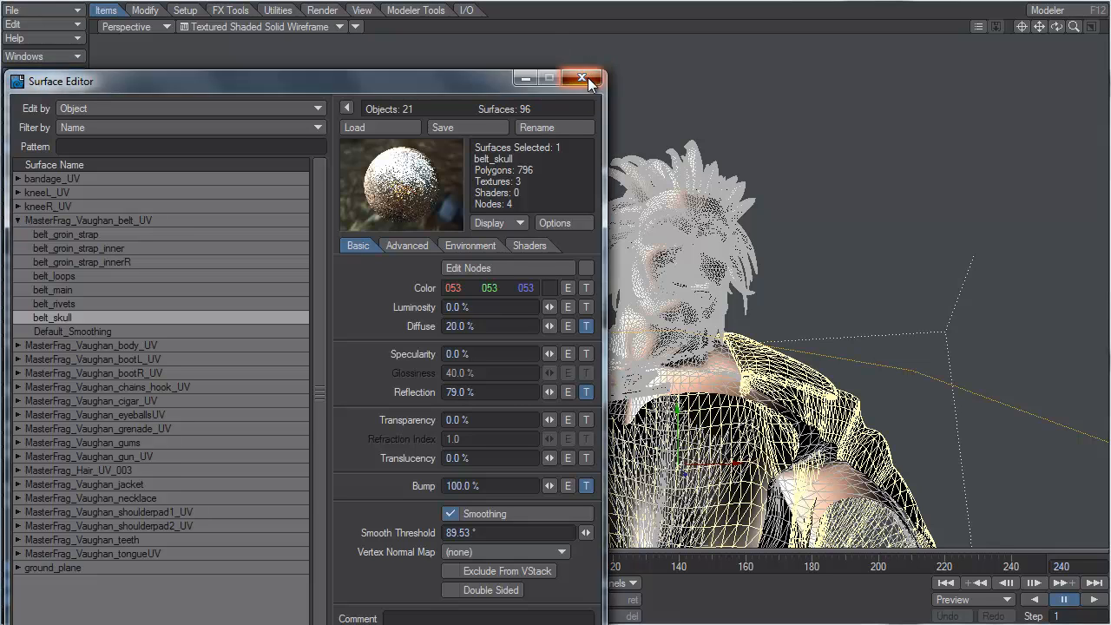
Step: Close the Surface Editor, then set a limited render region around the belt and upper thighs in Camera View
click(581, 78)
click(129, 26)
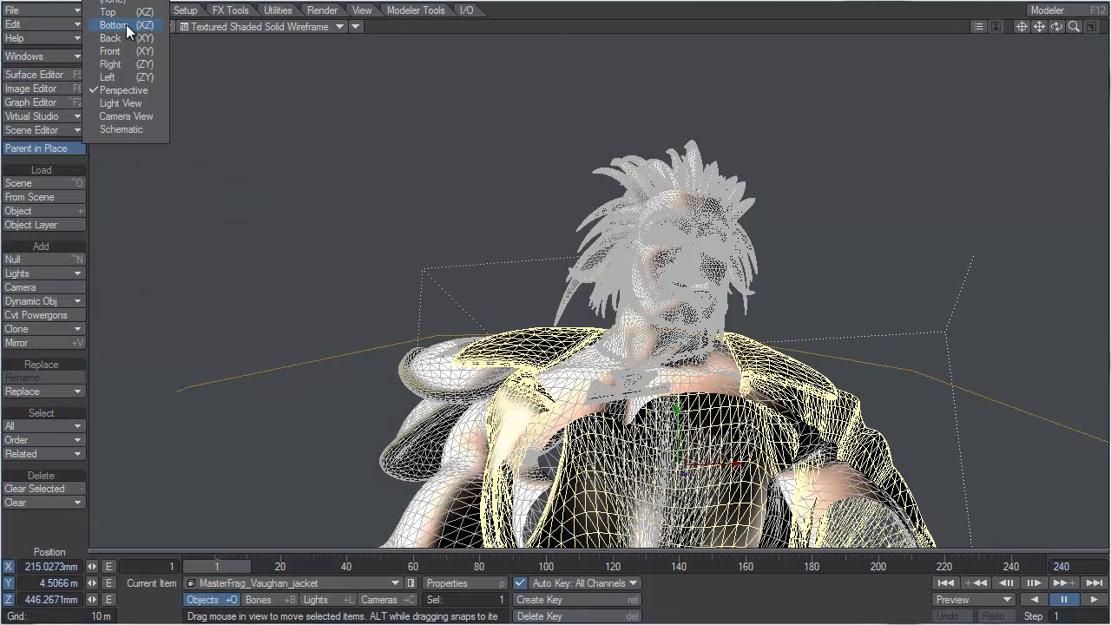
click(123, 112)
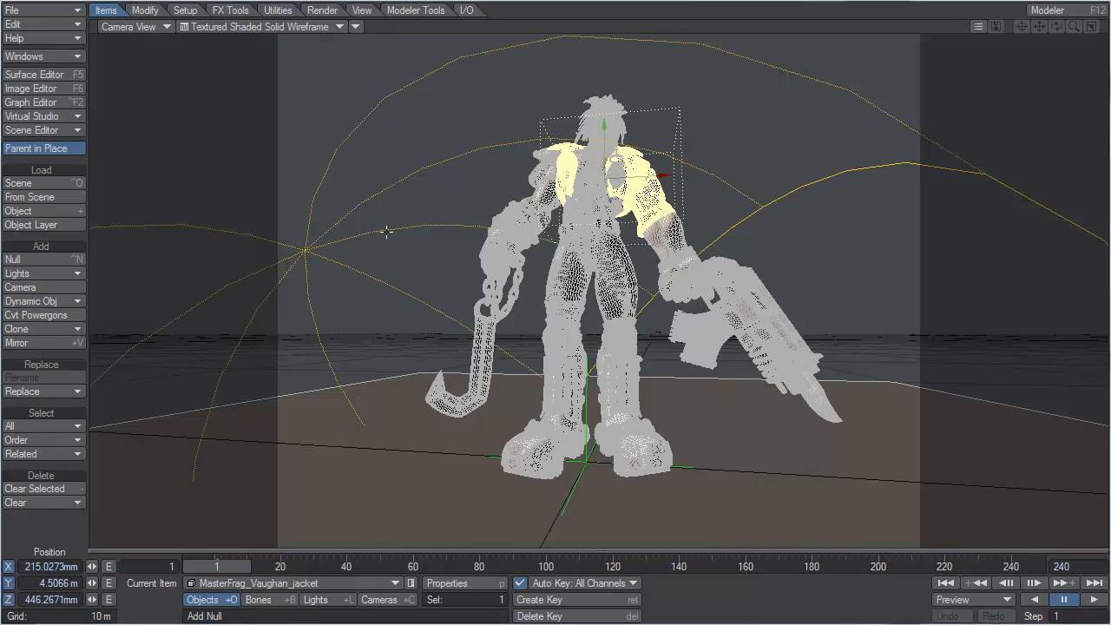
click(444, 236)
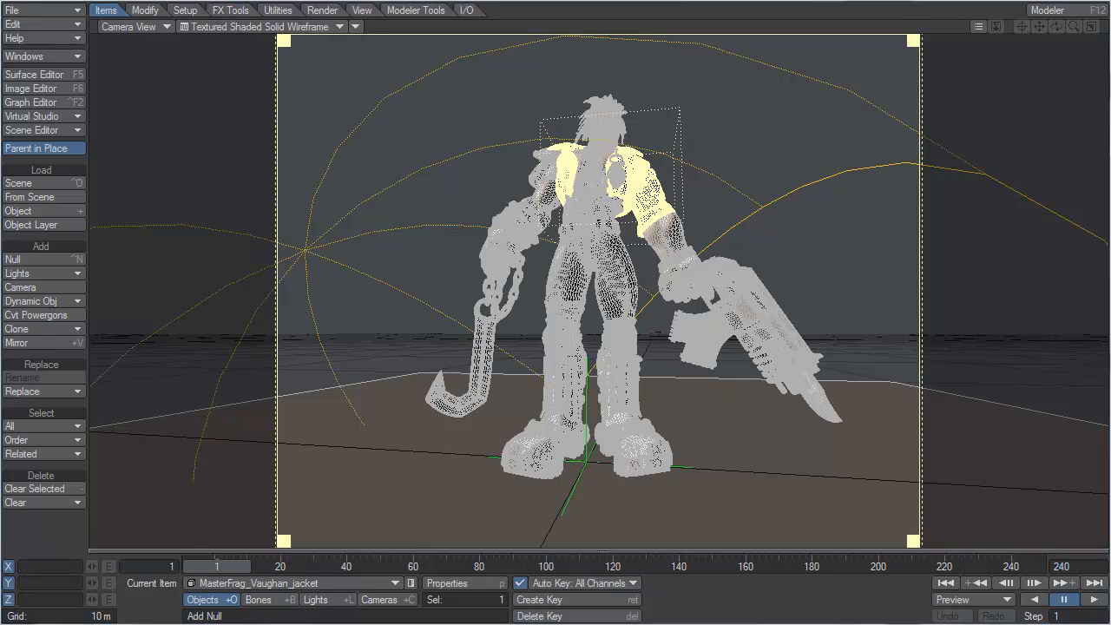
drag(283, 40, 537, 212)
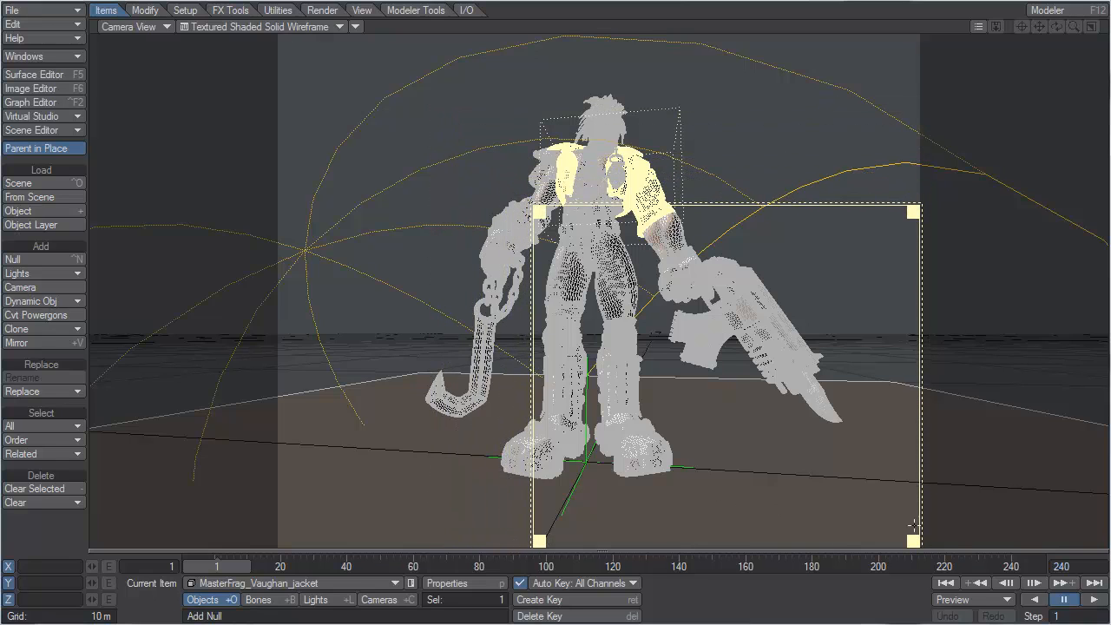
drag(917, 543, 635, 306)
Step: Render the limited region to check the skull buckle and close the rendered image
key(F9)
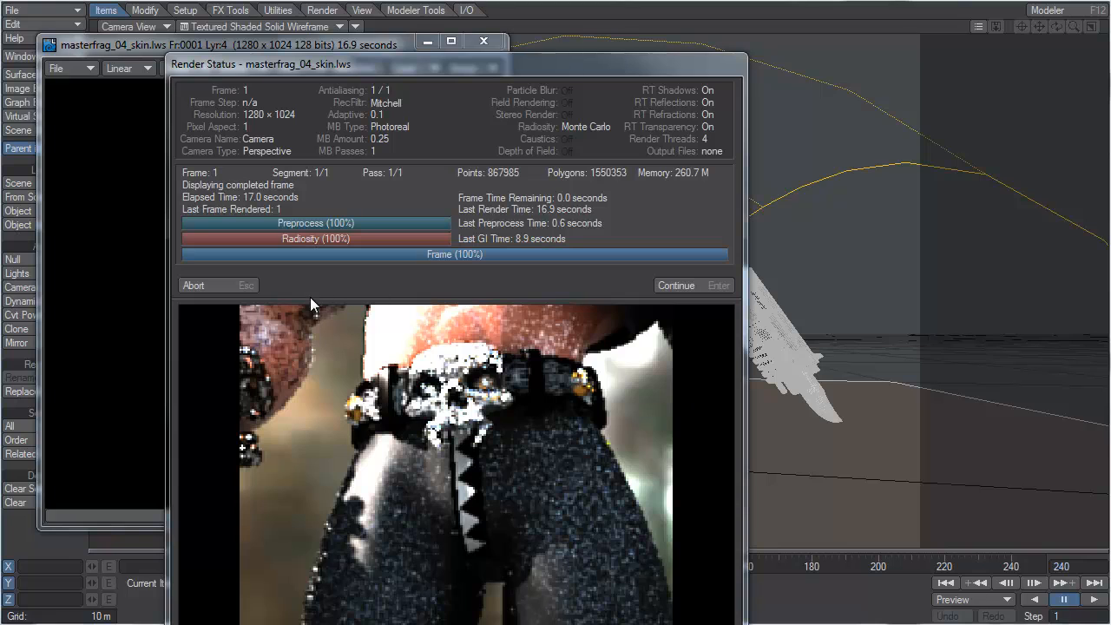
click(241, 285)
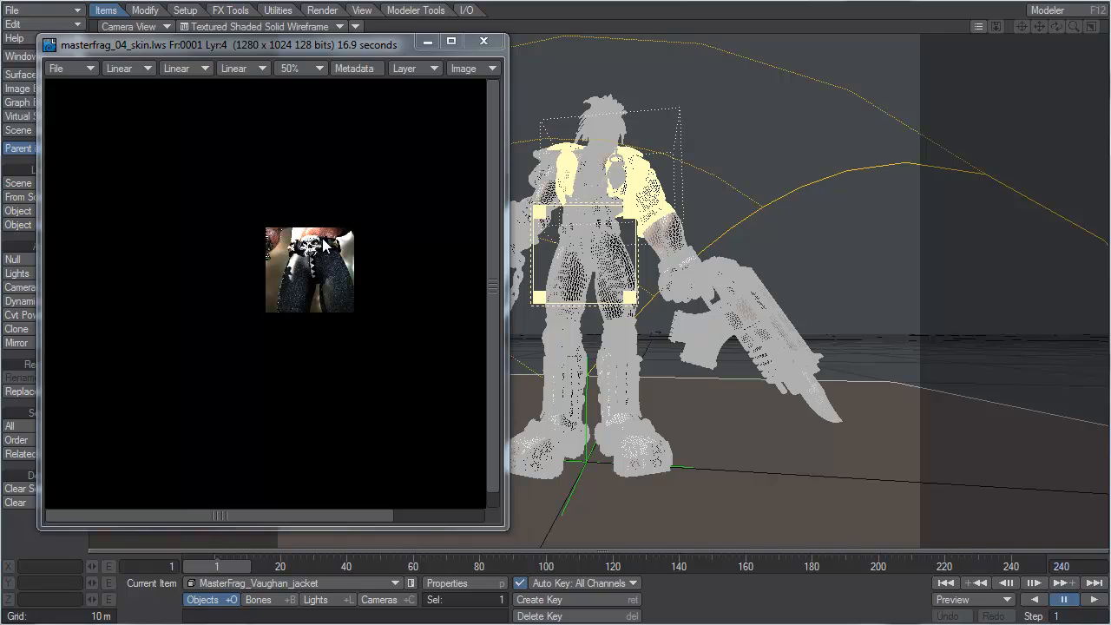
click(483, 41)
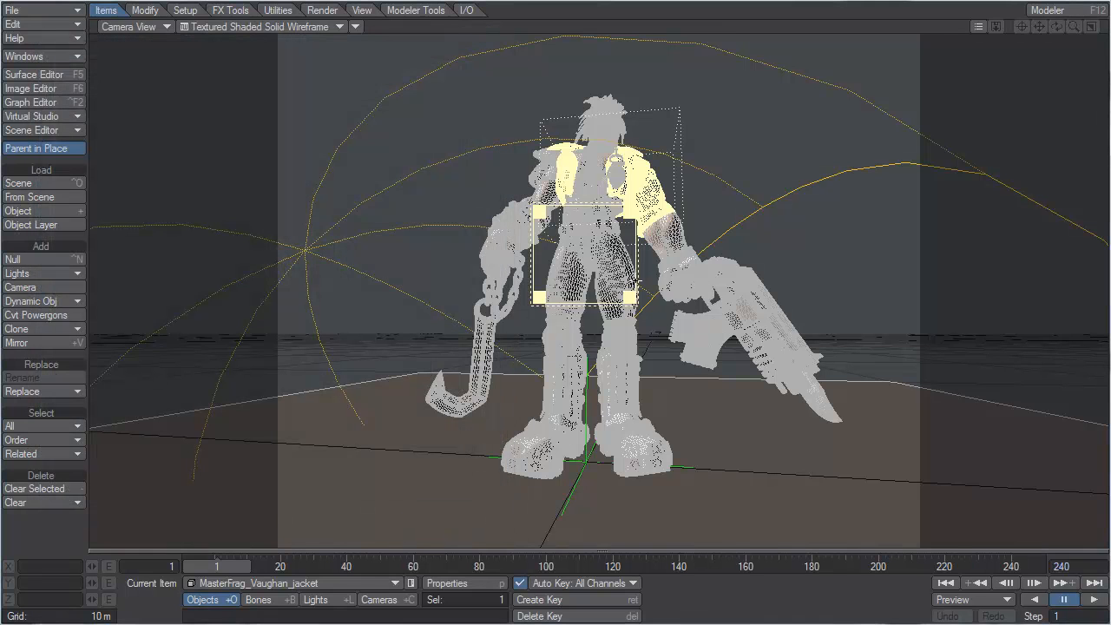
Step: Cycle through the limited region modes and leave the limited region turned off
key(l)
key(l)
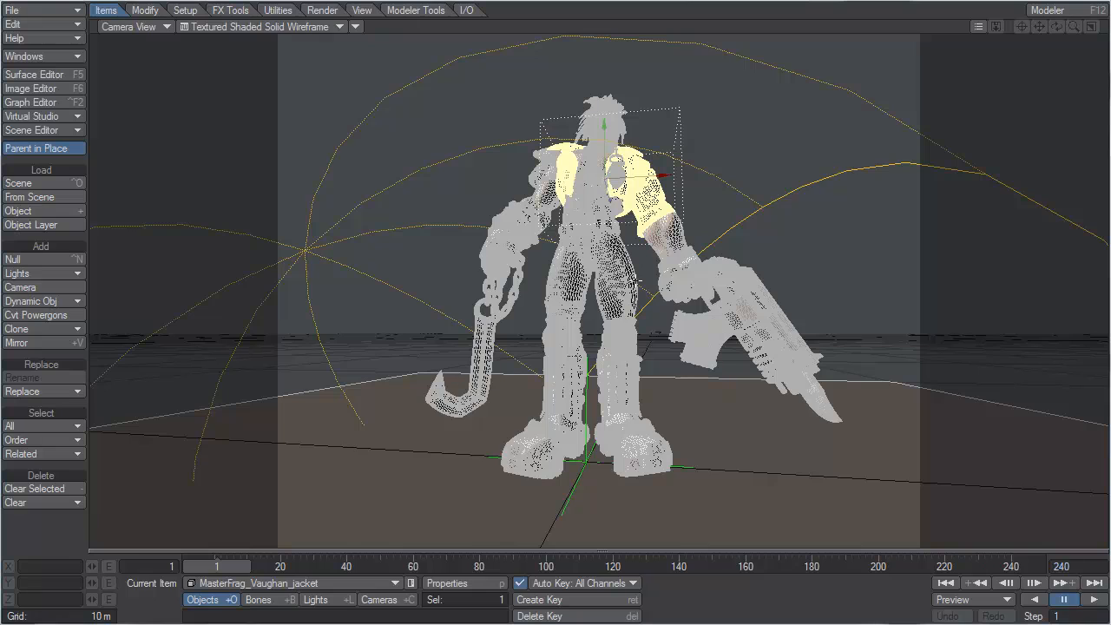
key(l)
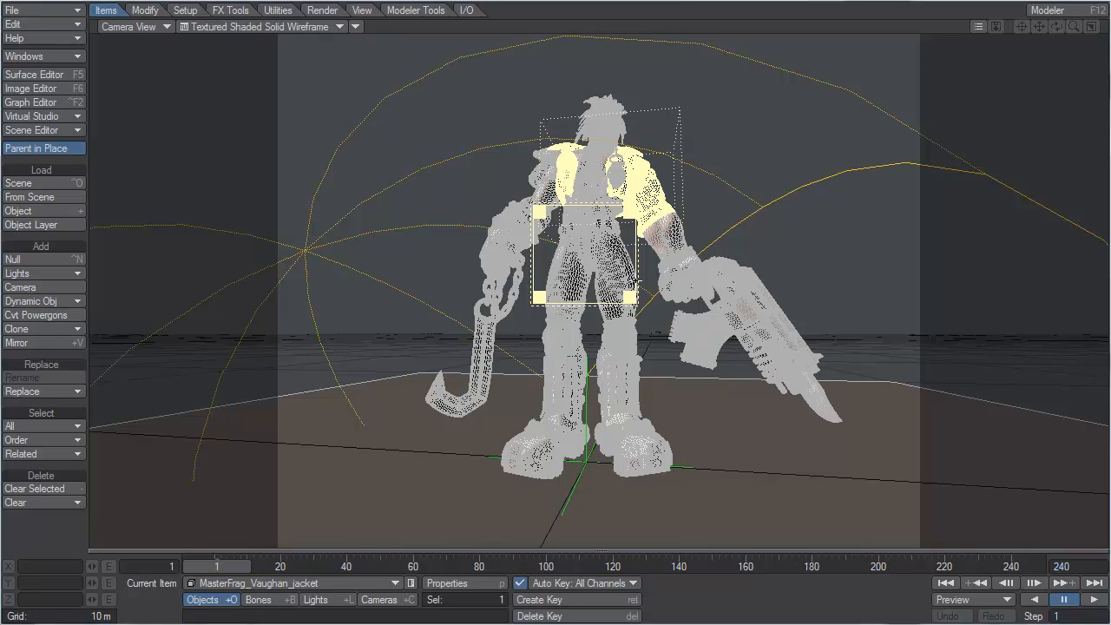
key(l)
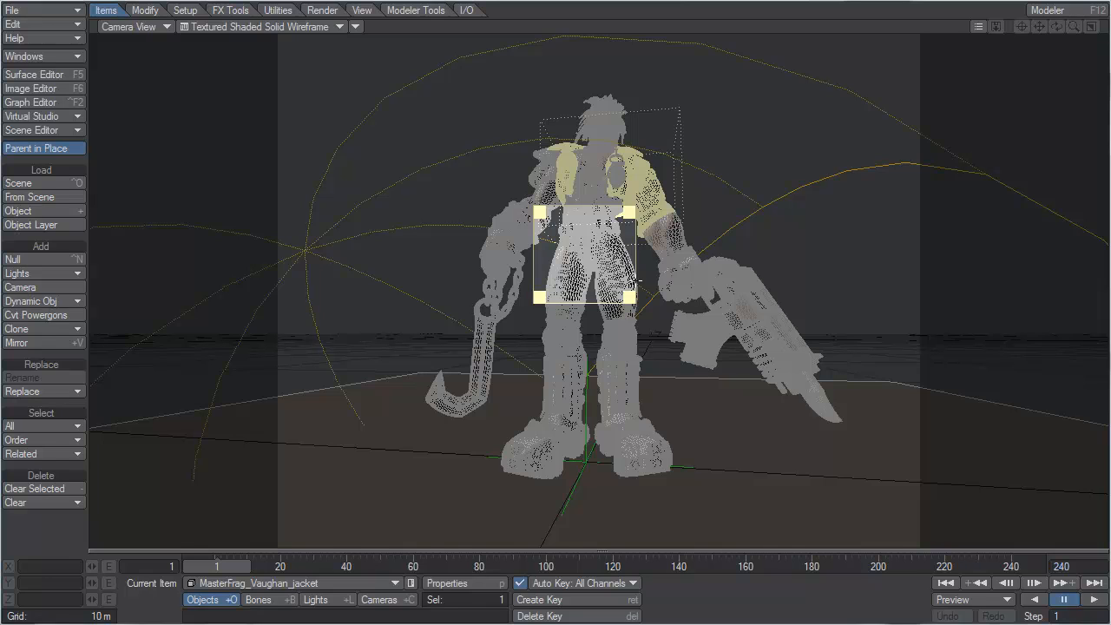
key(l)
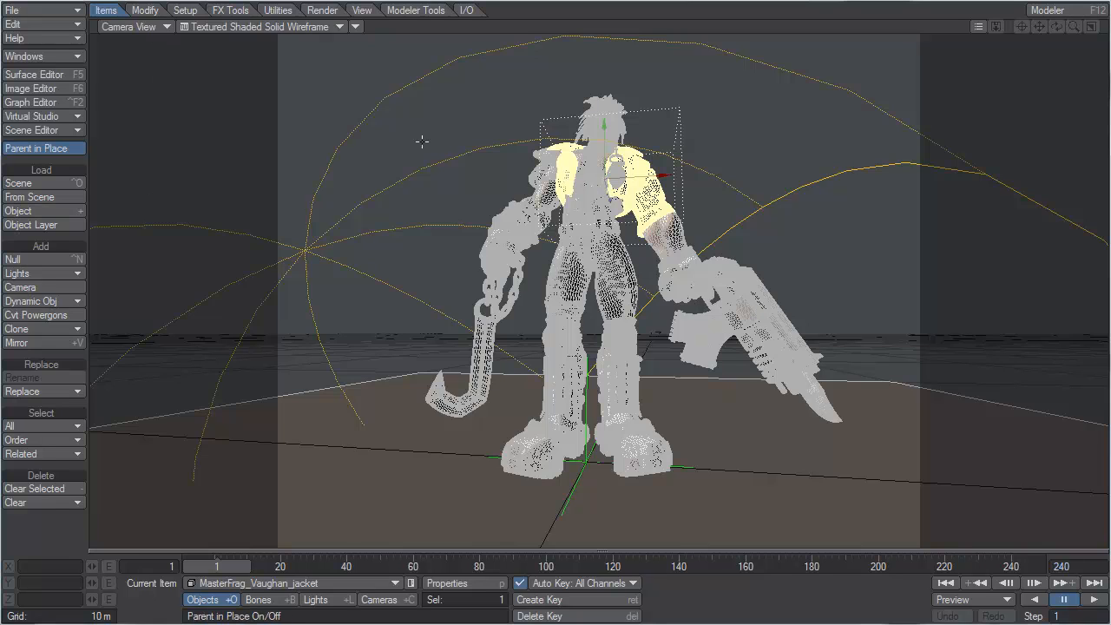
Step: Open the camera's properties and set antialiasing to 3 minimum samples and 20 maximum samples
click(383, 600)
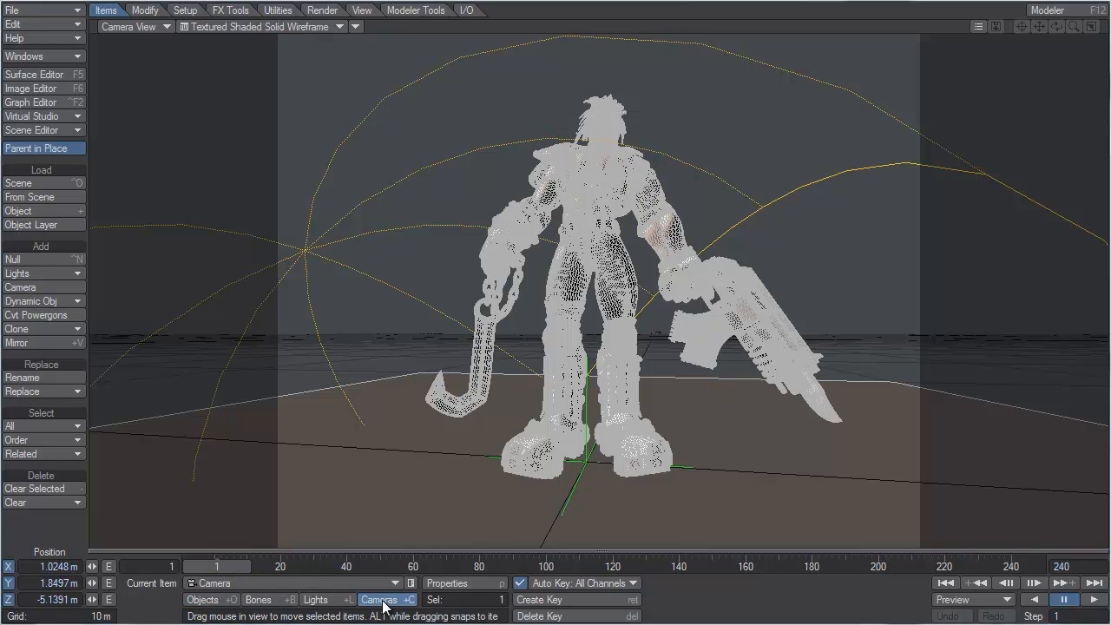
key(p)
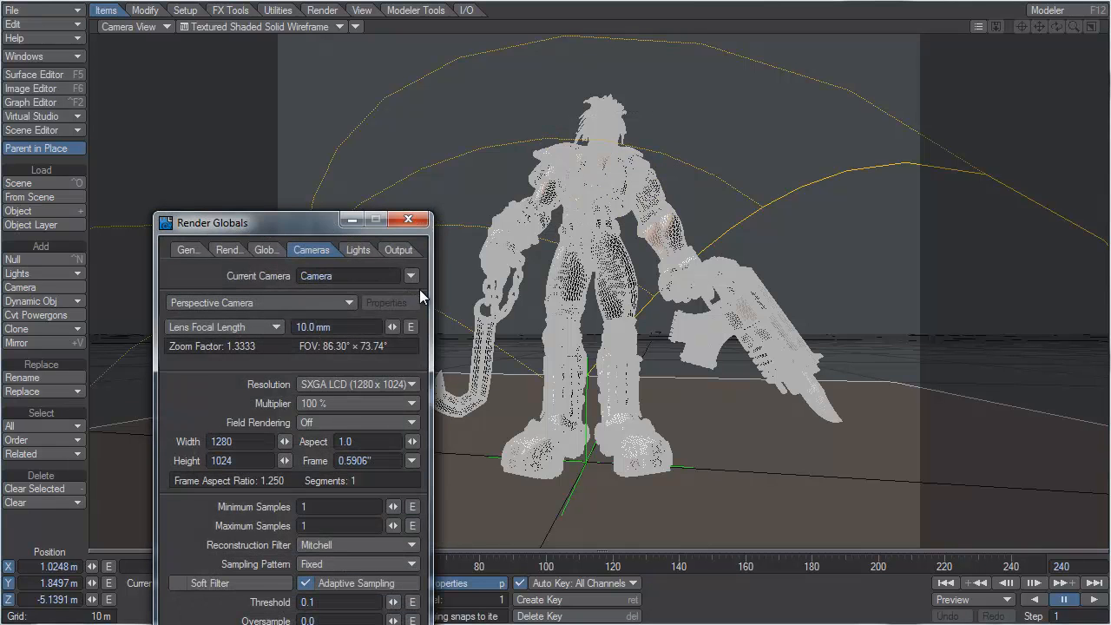
drag(326, 224, 382, 24)
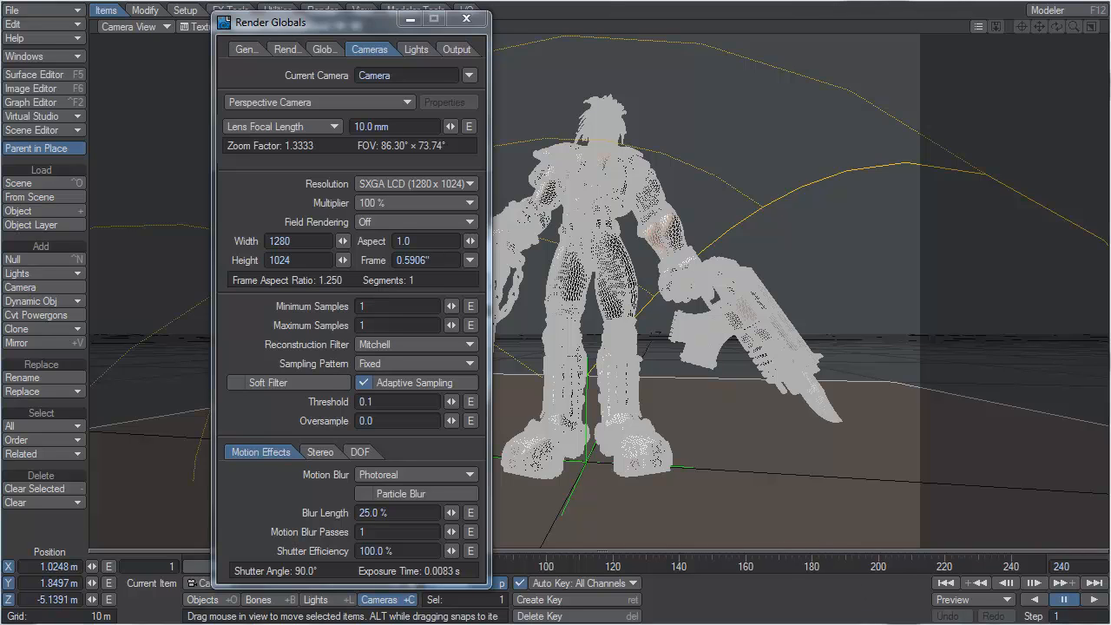
click(399, 307)
text(3)
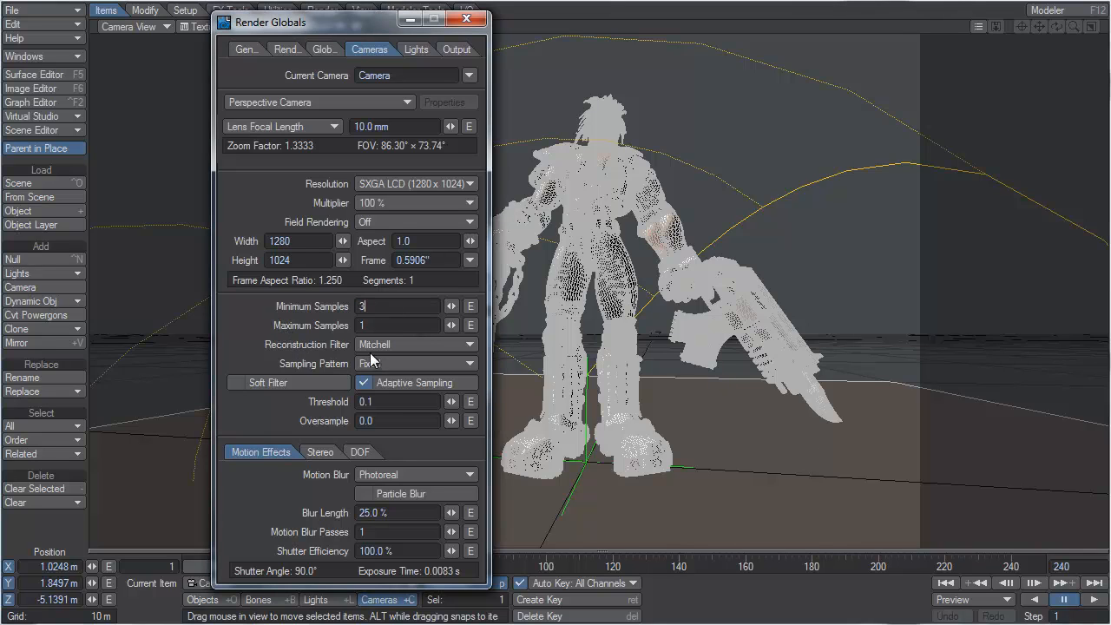
click(355, 328)
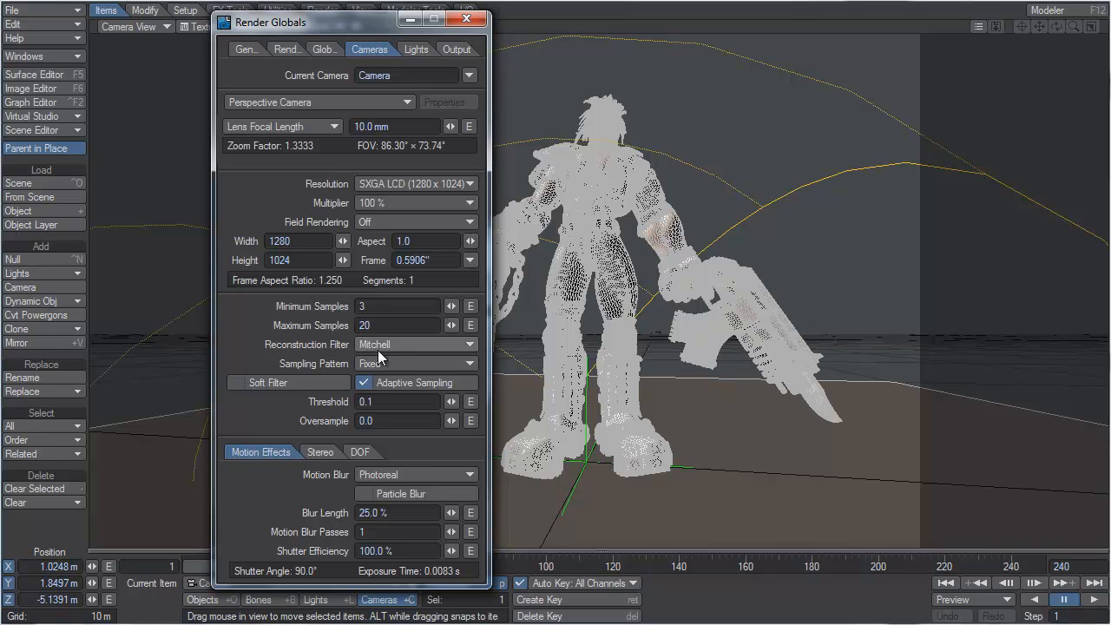
Step: Set the camera's adaptive sampling threshold to 0.03
key(Tab)
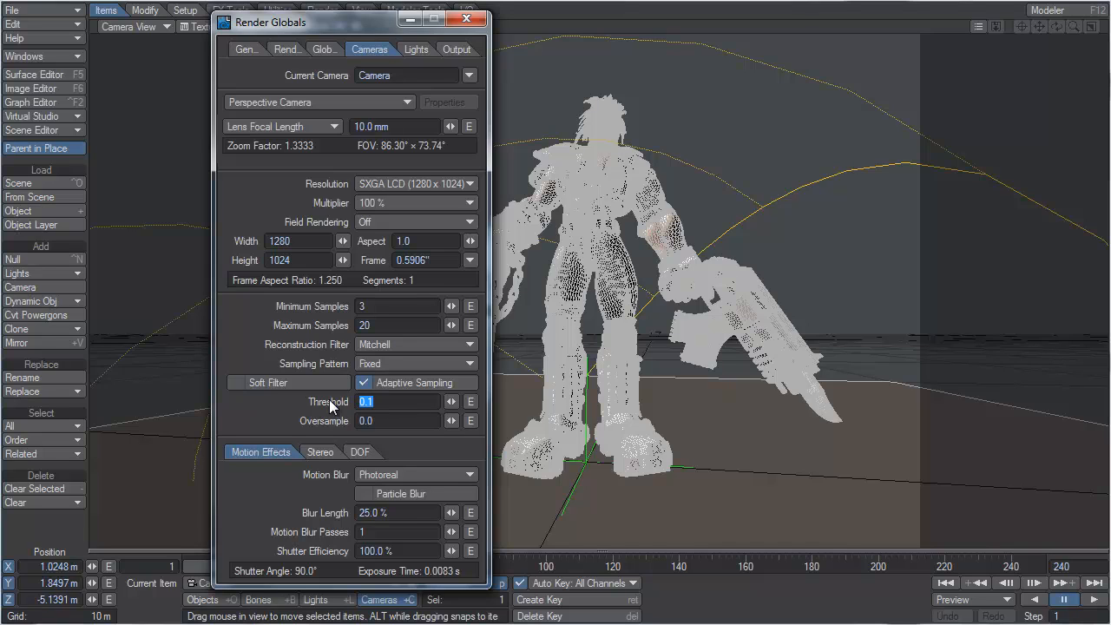
text(0.03)
key(Tab)
key(F9)
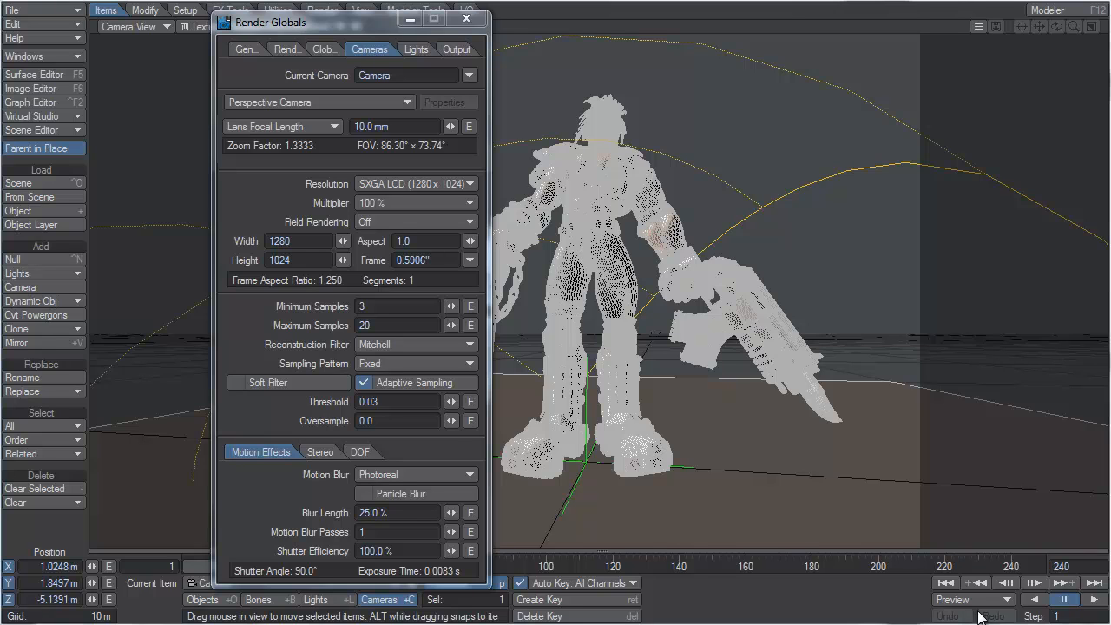
Step: Set the RGB output file prefix to masterfrag_03_rgb in the render folder and close the render settings
click(287, 49)
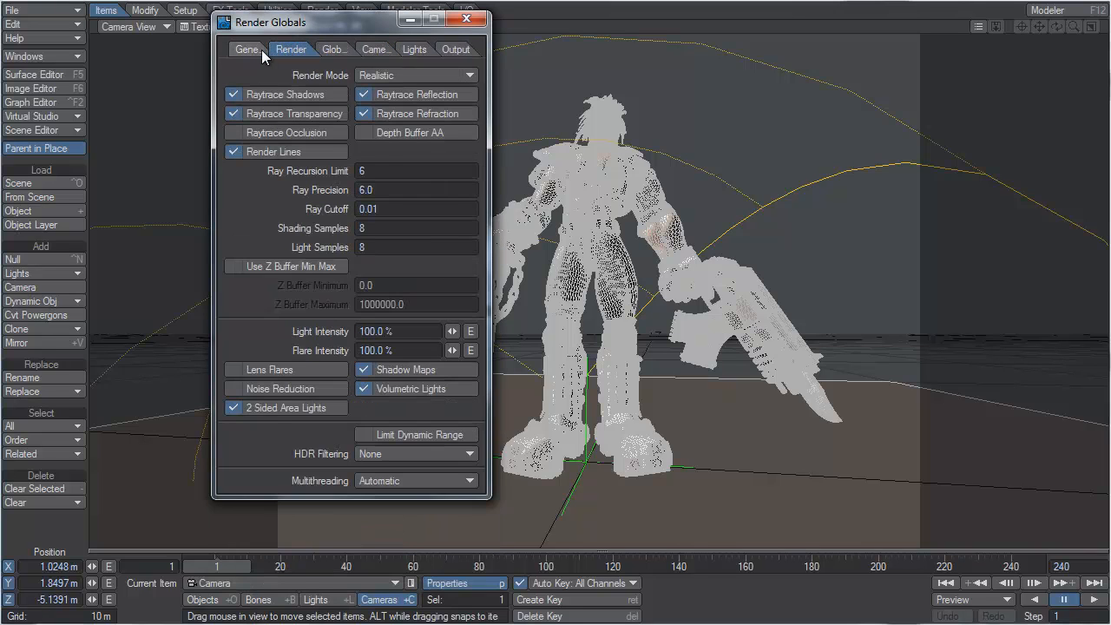
click(252, 49)
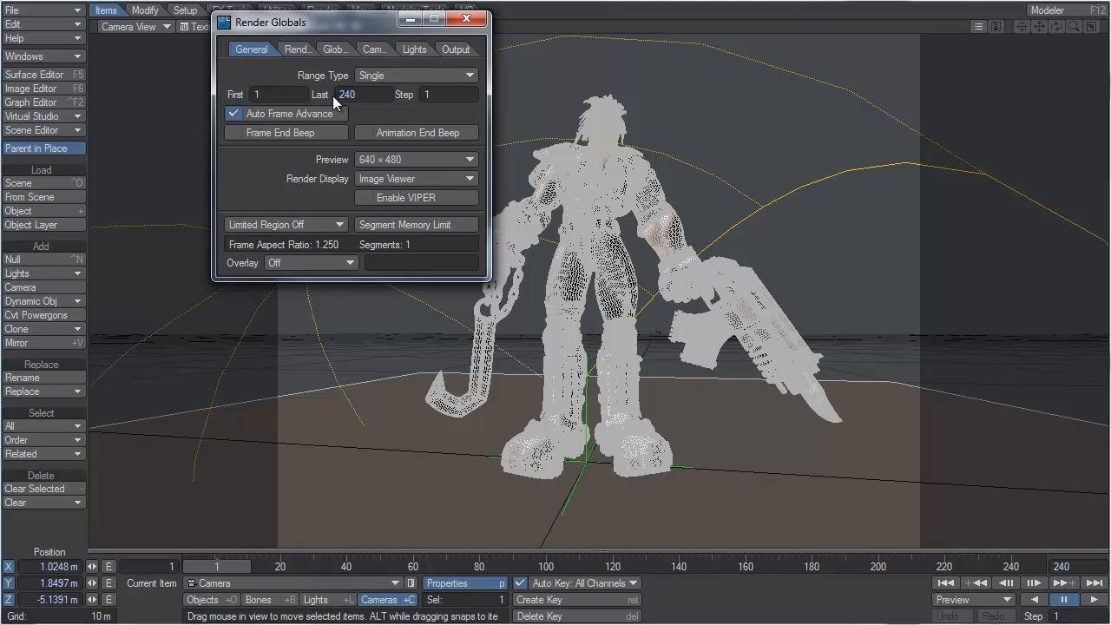
click(453, 49)
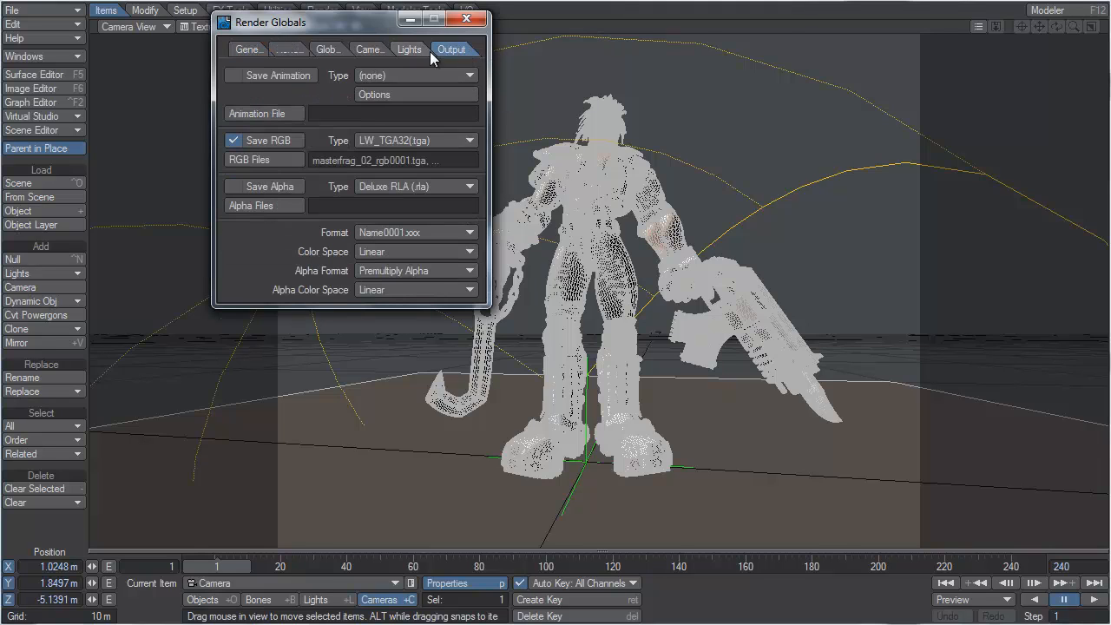
click(275, 160)
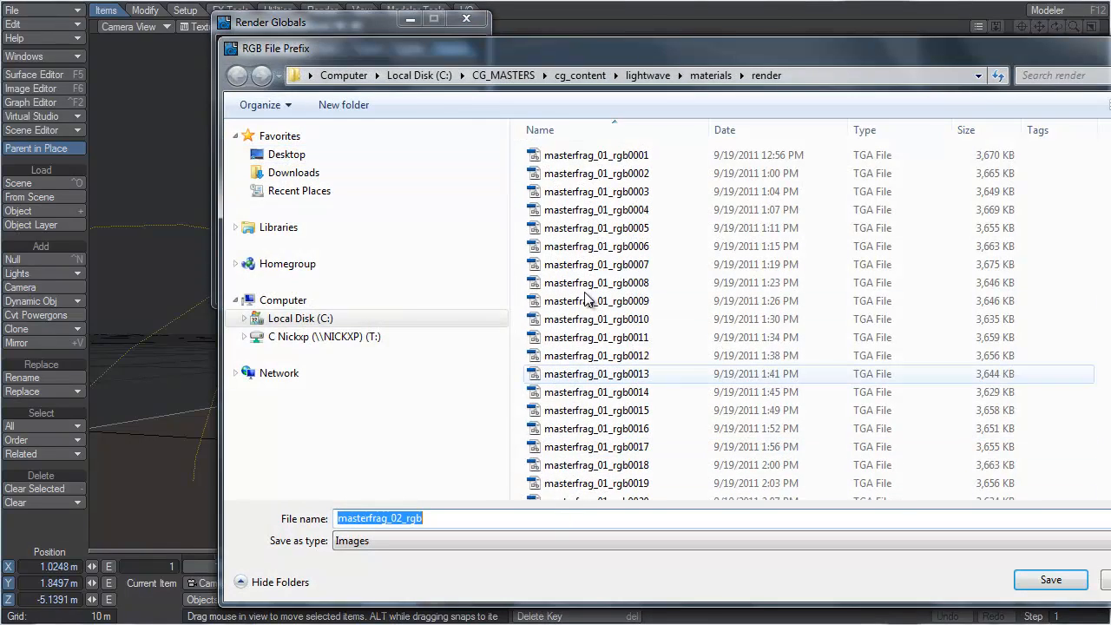
click(400, 518)
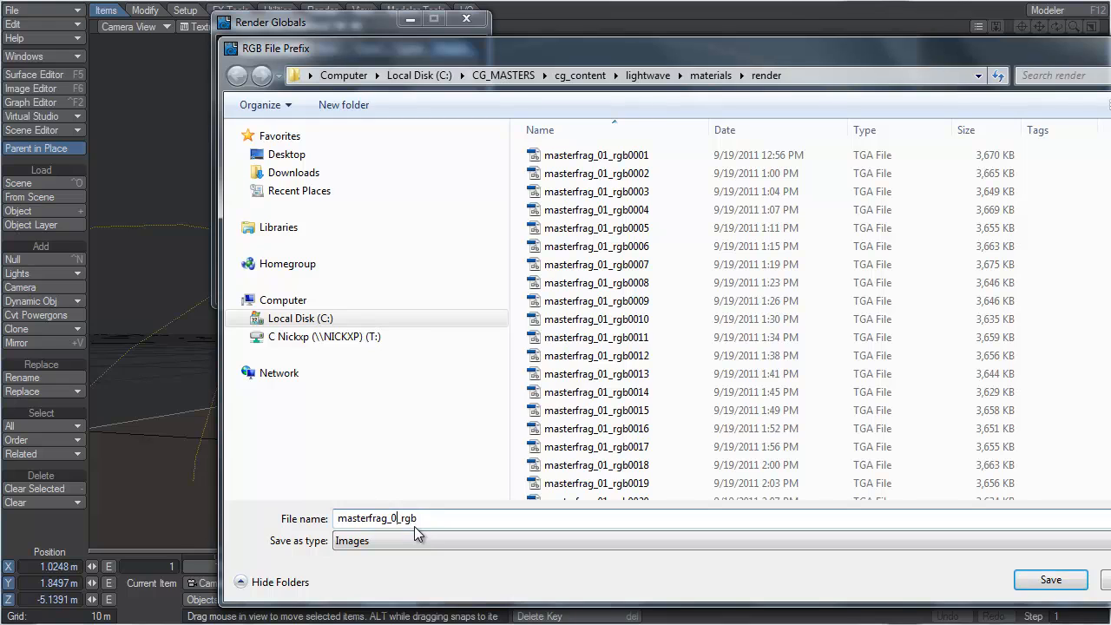
key(Return)
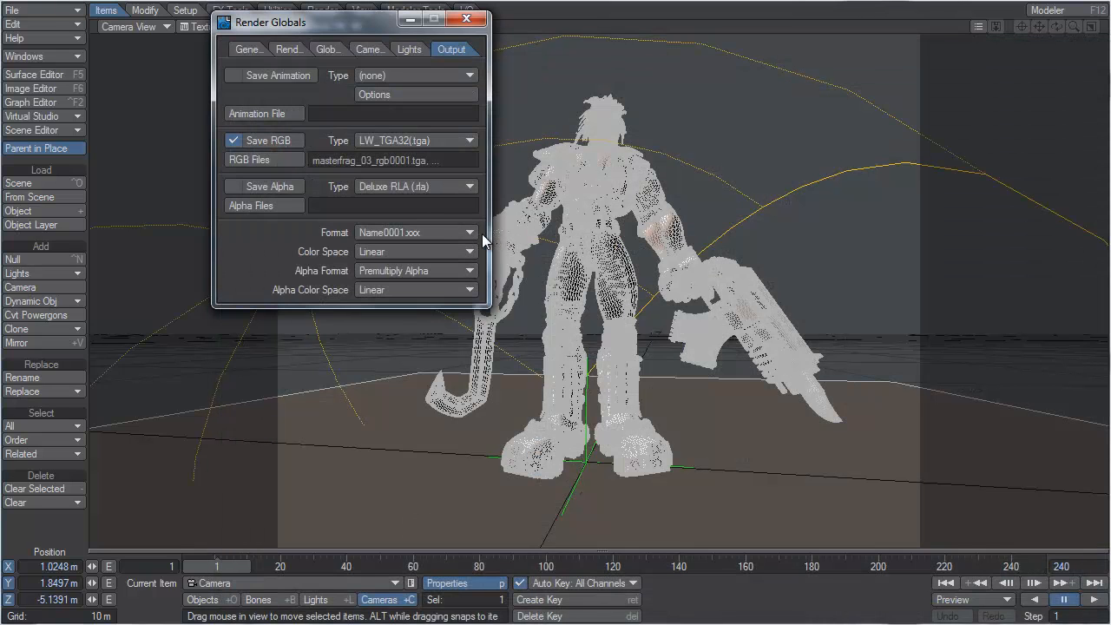
click(467, 17)
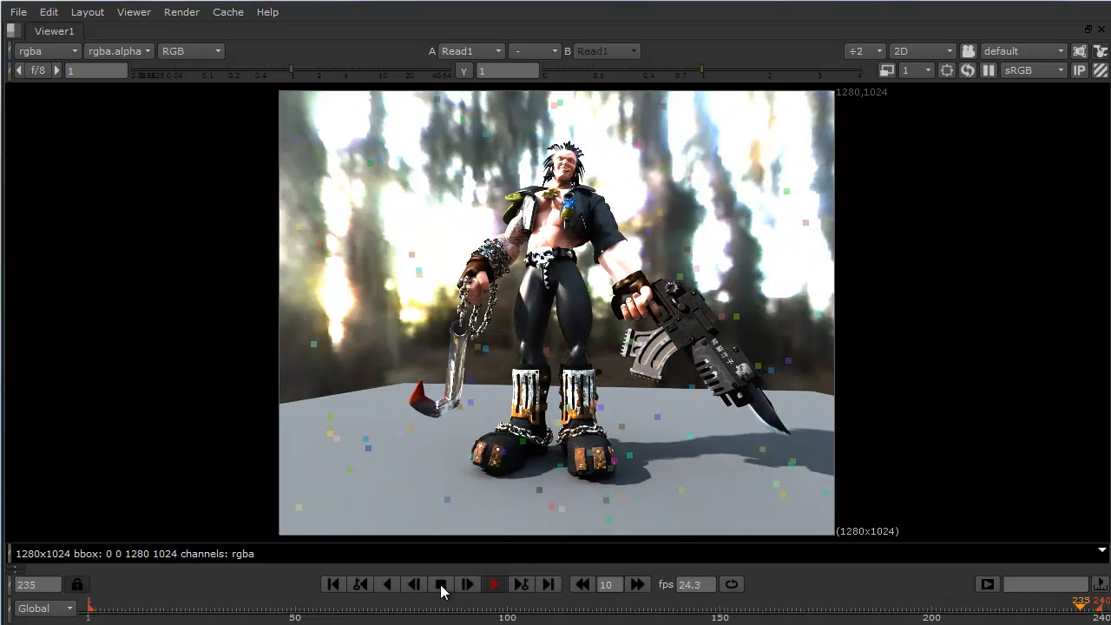
Step: In Nuke, stop playback of the rendered sequence and scrub to frame 12 to inspect the character
click(441, 584)
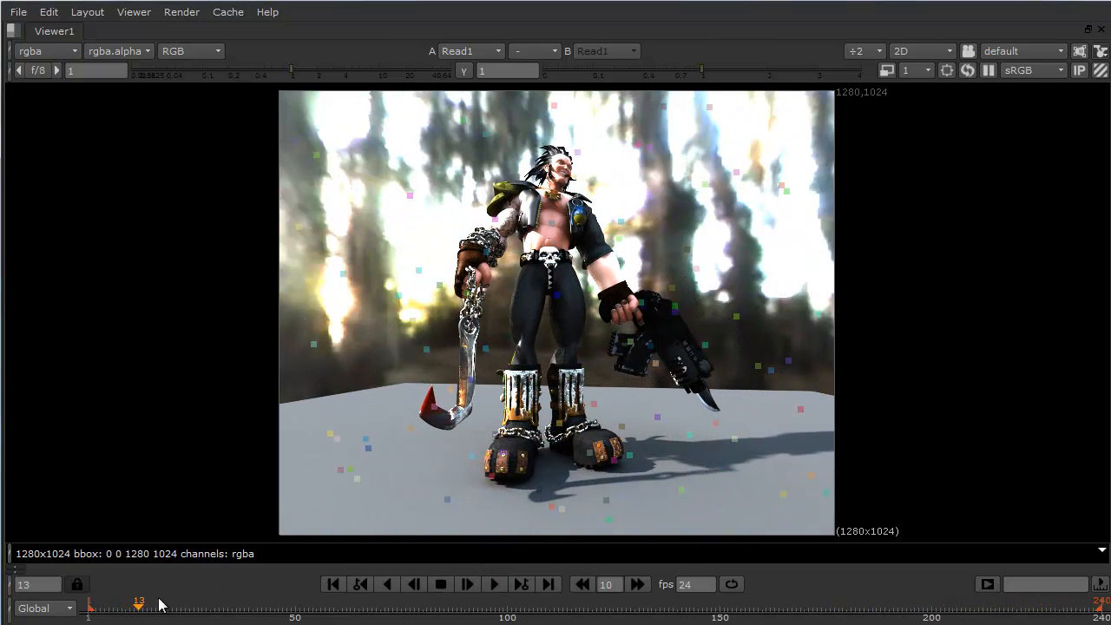
drag(159, 605, 135, 605)
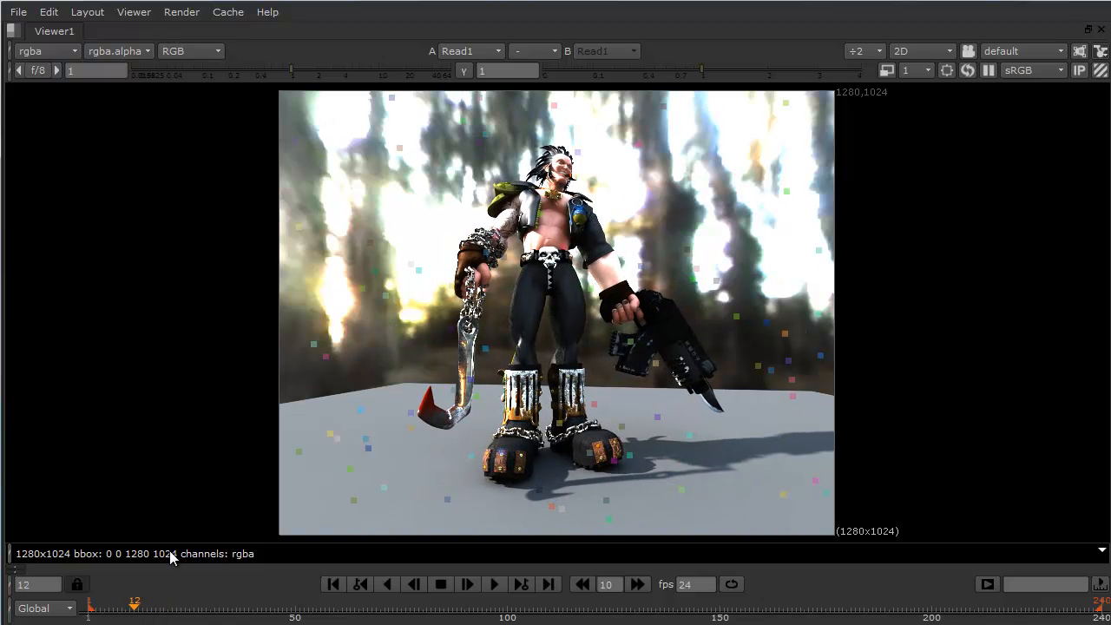